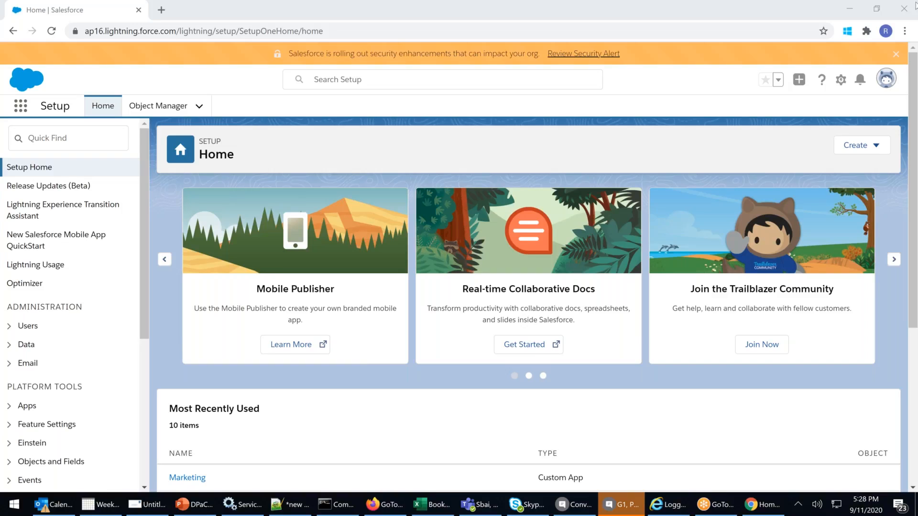
# Switch to the Sales app from the full list of apps and open the lead shown under recently viewed leads
pyautogui.click(20, 111)
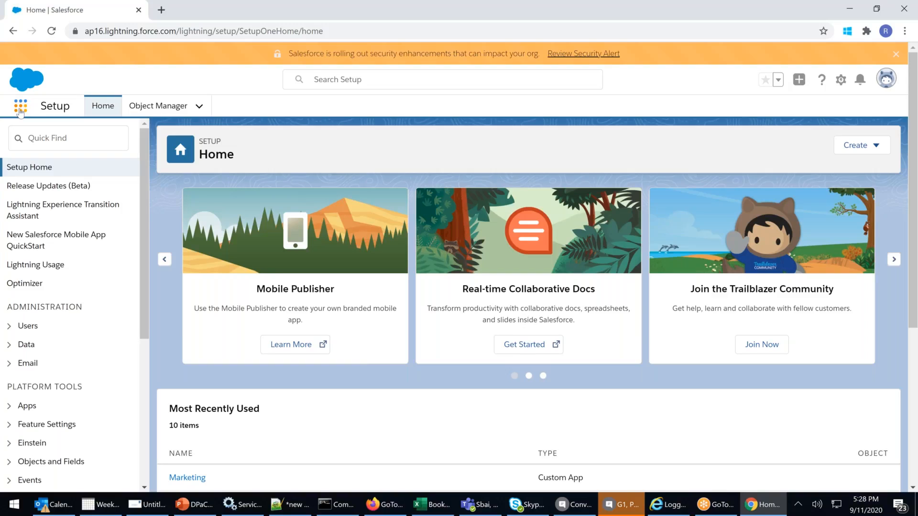
pyautogui.click(36, 319)
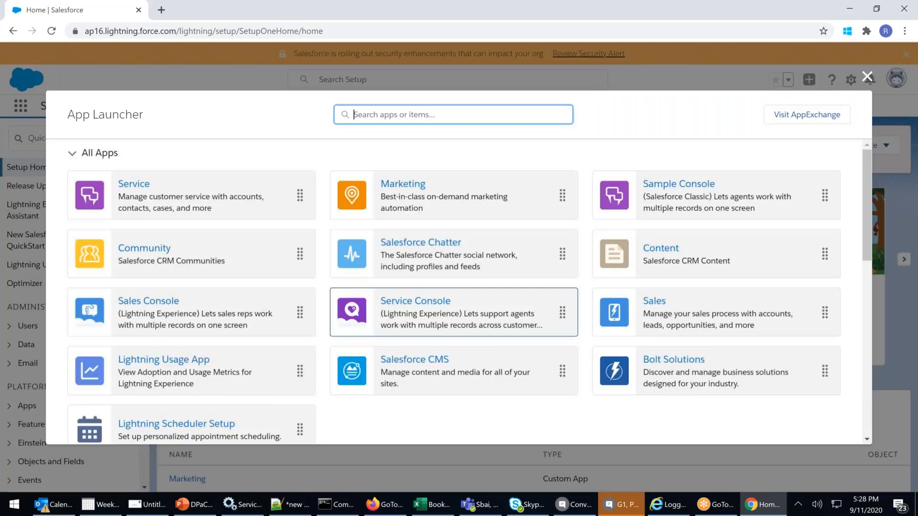
pyautogui.scroll(-3, 278, 354)
pyautogui.scroll(3, 278, 355)
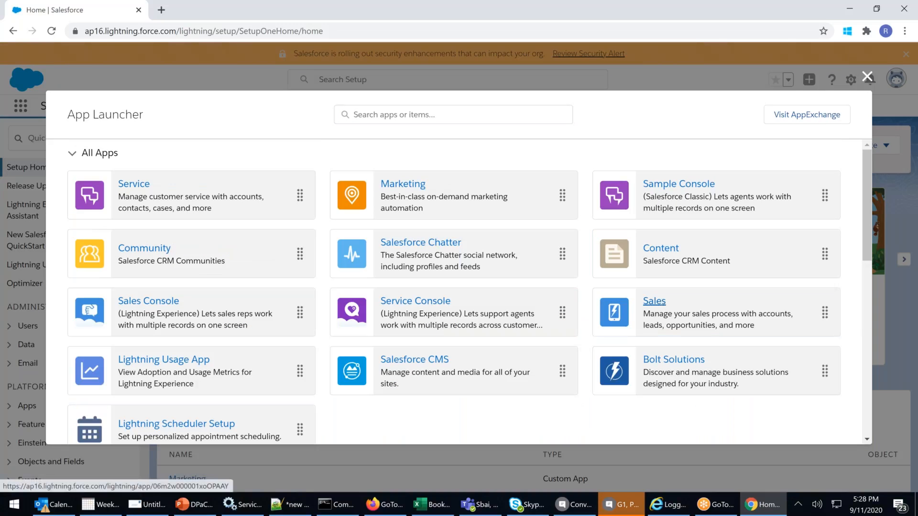
pyautogui.click(662, 303)
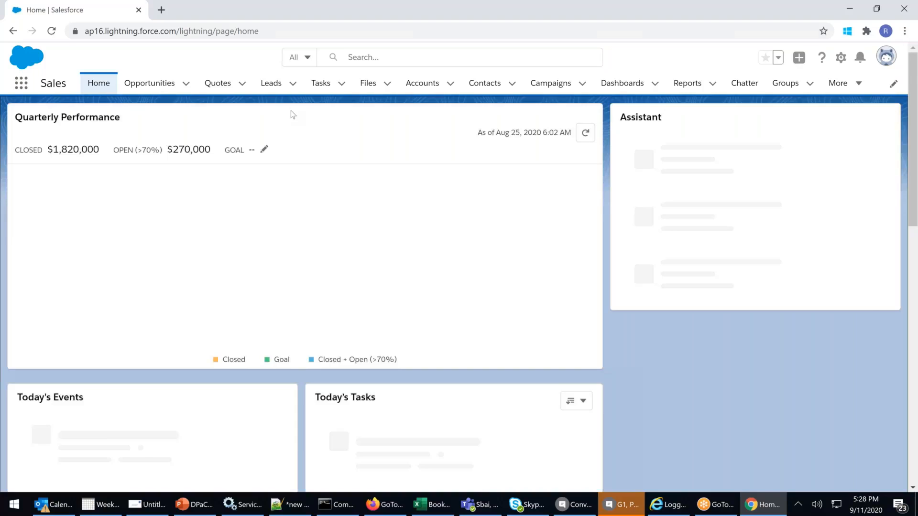
pyautogui.click(271, 86)
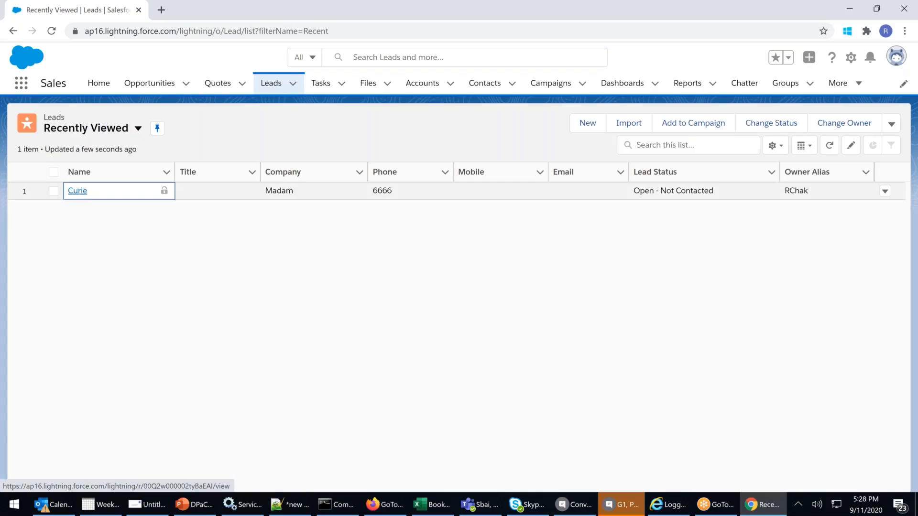
pyautogui.click(77, 190)
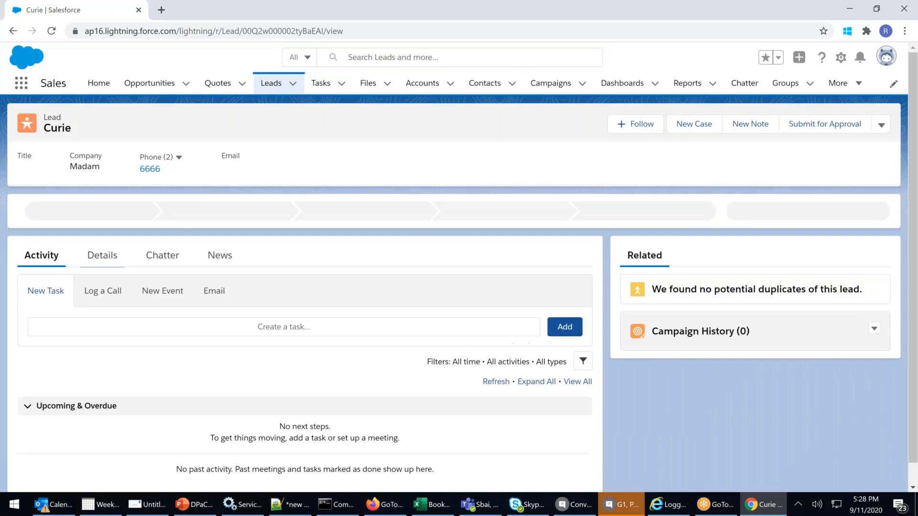
# Log a call on the lead with the subject "Call the Customer" and the comment "Call", and save it
pyautogui.click(105, 297)
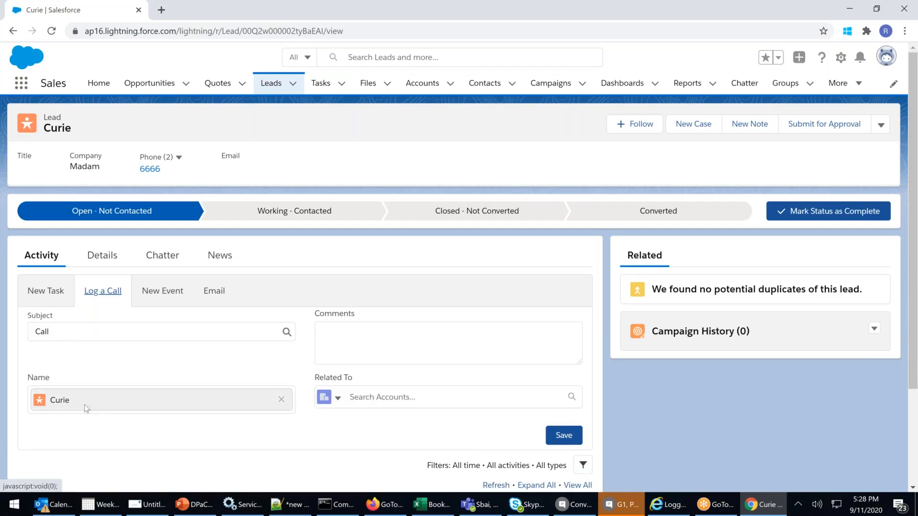
pyautogui.click(344, 330)
pyautogui.write('Call')
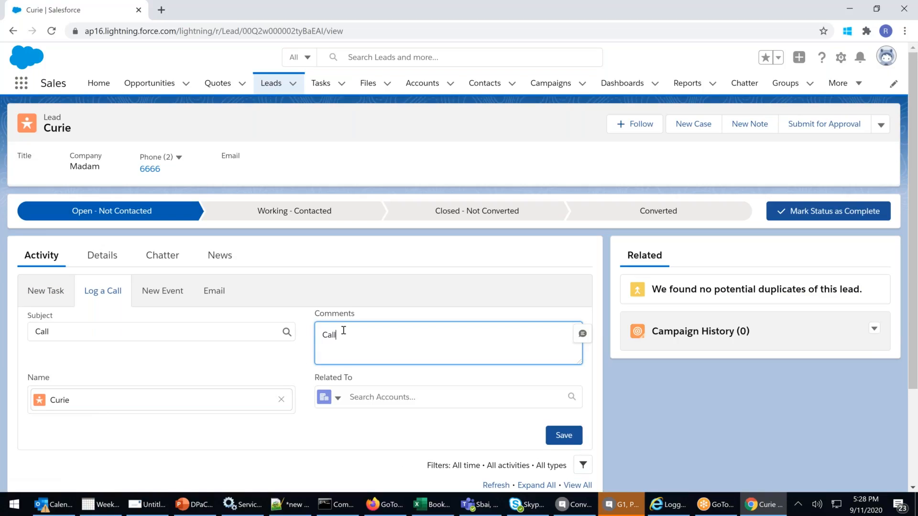
pyautogui.click(81, 327)
pyautogui.write('thw Cus')
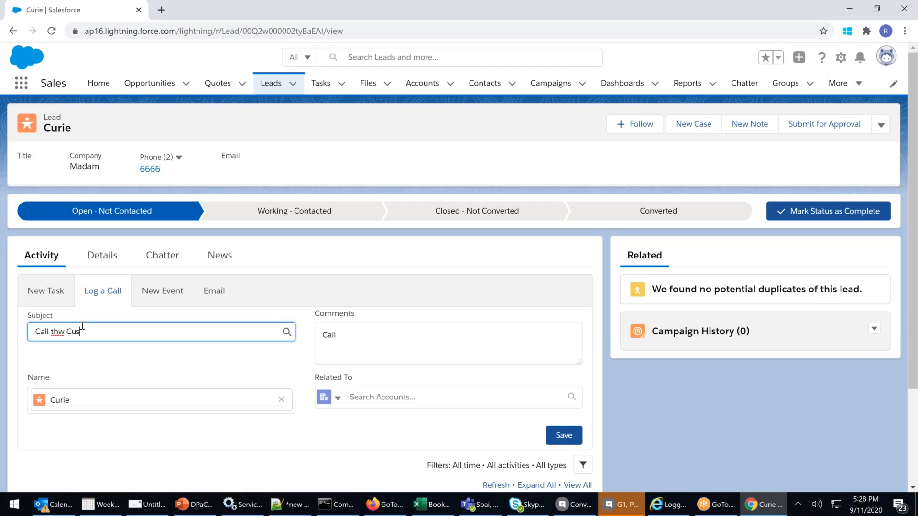
pyautogui.write('tomr')
pyautogui.click(65, 332)
pyautogui.press('BackSpace')
pyautogui.write('e')
pyautogui.doubleClick(82, 332)
pyautogui.click(127, 194)
pyautogui.click(382, 333)
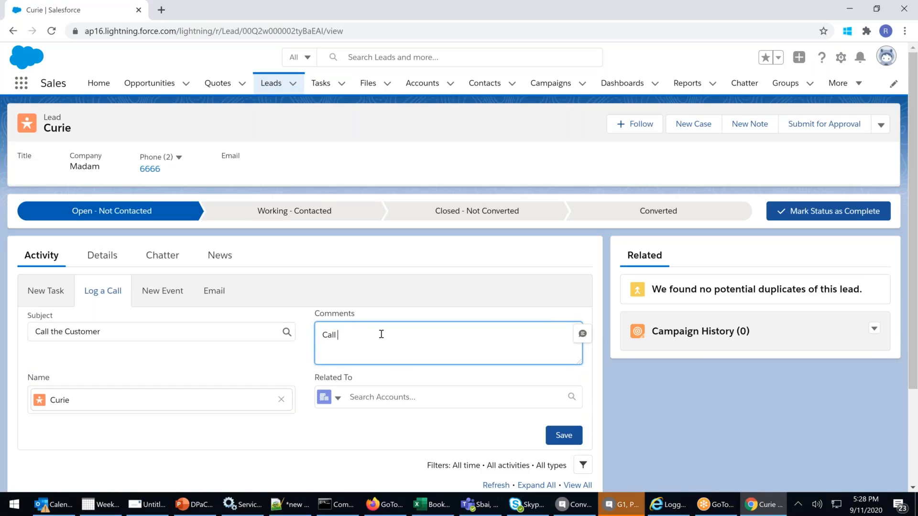
pyautogui.scroll(-2, 382, 333)
pyautogui.click(563, 310)
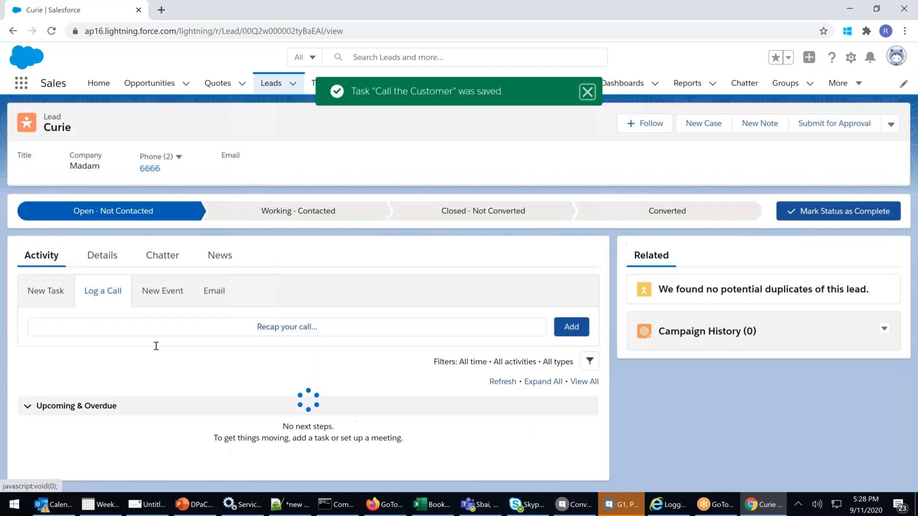
# Start a new event for the lead with the subject "dEMO cLASS", starting Sep 16, 2020 at 5:00 AM
pyautogui.click(161, 292)
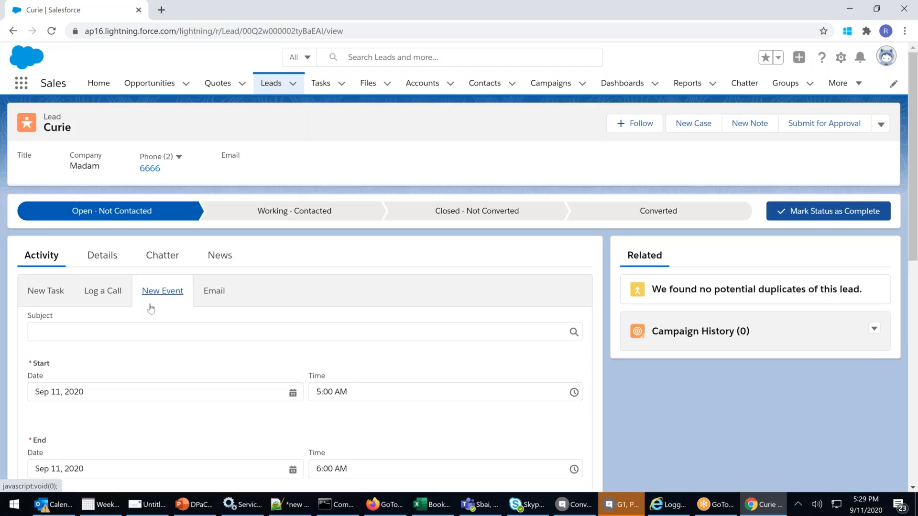
pyautogui.click(72, 335)
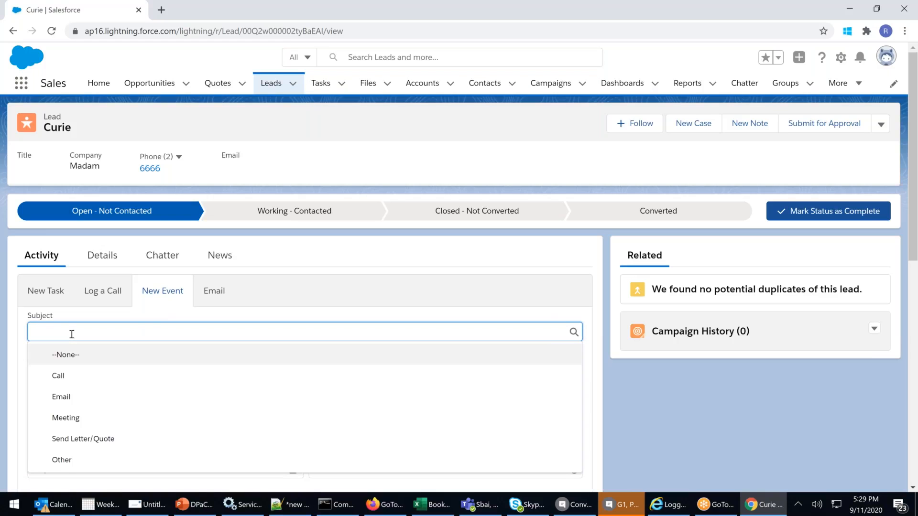
pyautogui.write('dEMO cLASS')
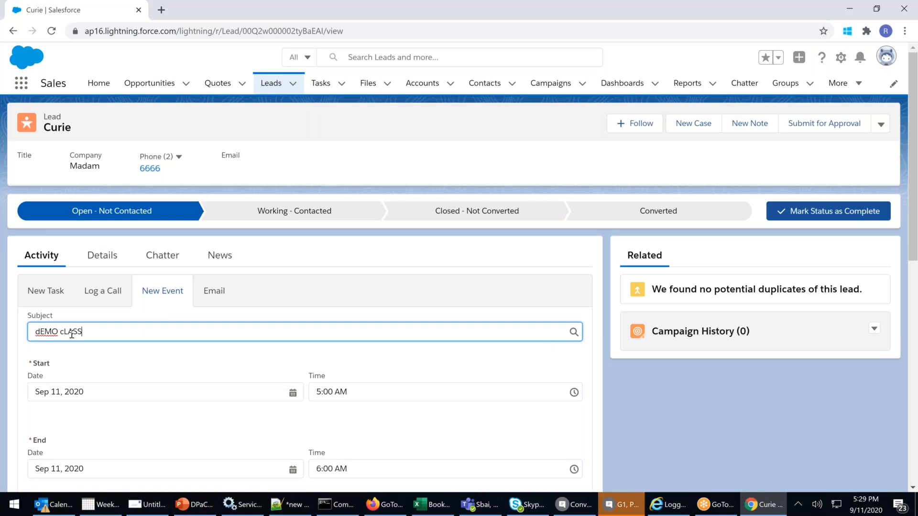
pyautogui.click(352, 397)
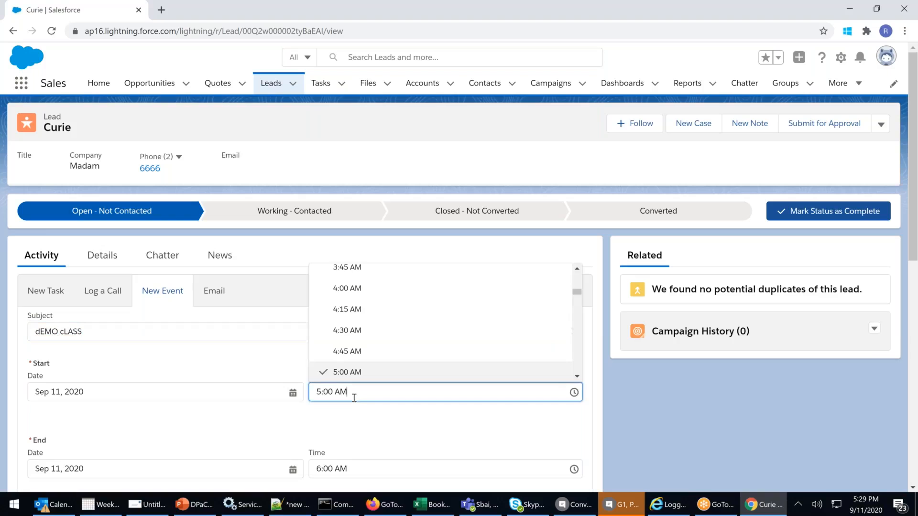
pyautogui.click(135, 400)
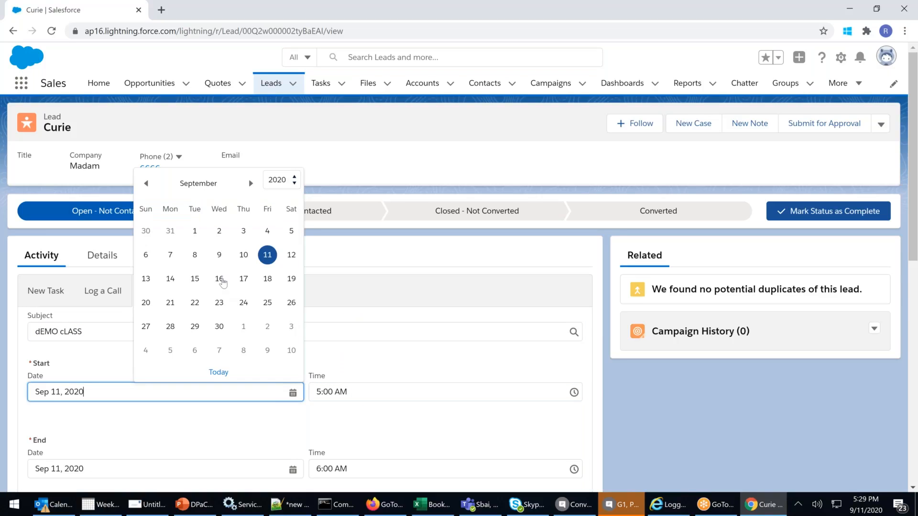
pyautogui.click(220, 278)
pyautogui.click(387, 392)
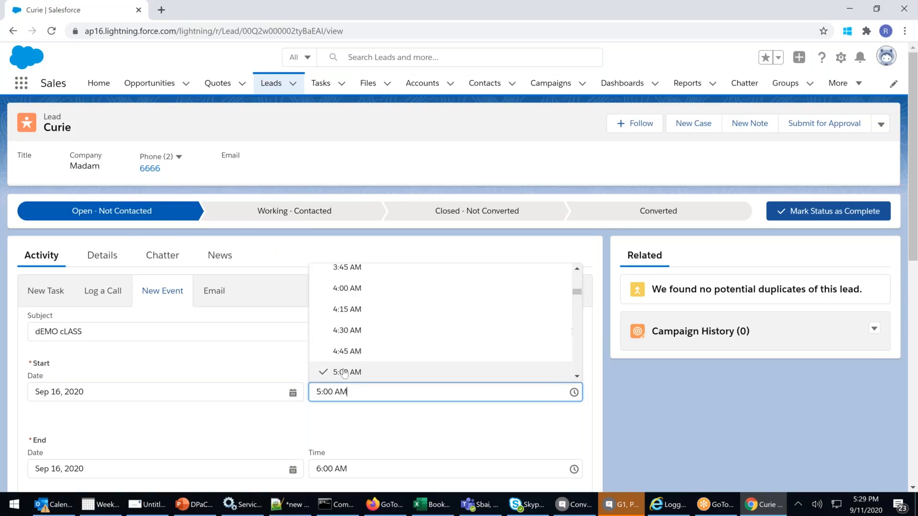
pyautogui.click(345, 373)
# Set the event's location to "oNLINE" and save the event
pyautogui.scroll(-1, 351, 397)
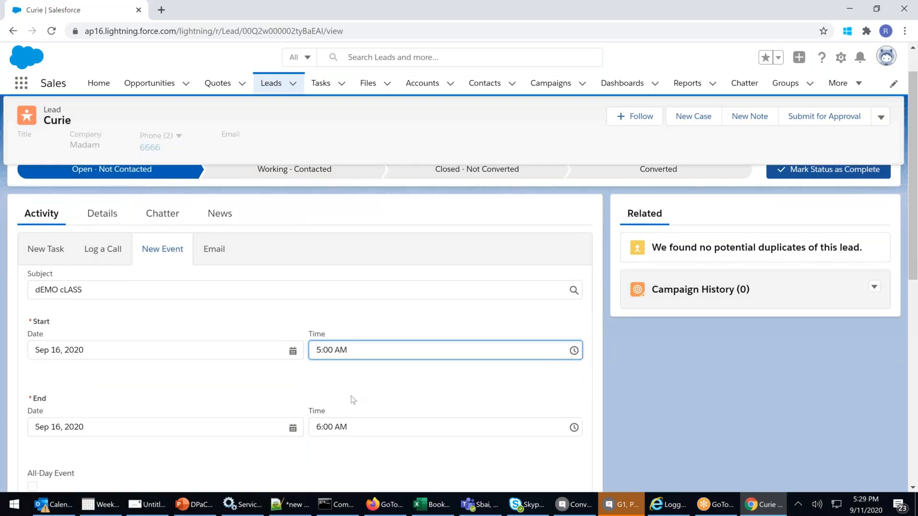
pyautogui.scroll(-6, 351, 400)
pyautogui.click(105, 413)
pyautogui.write('oN')
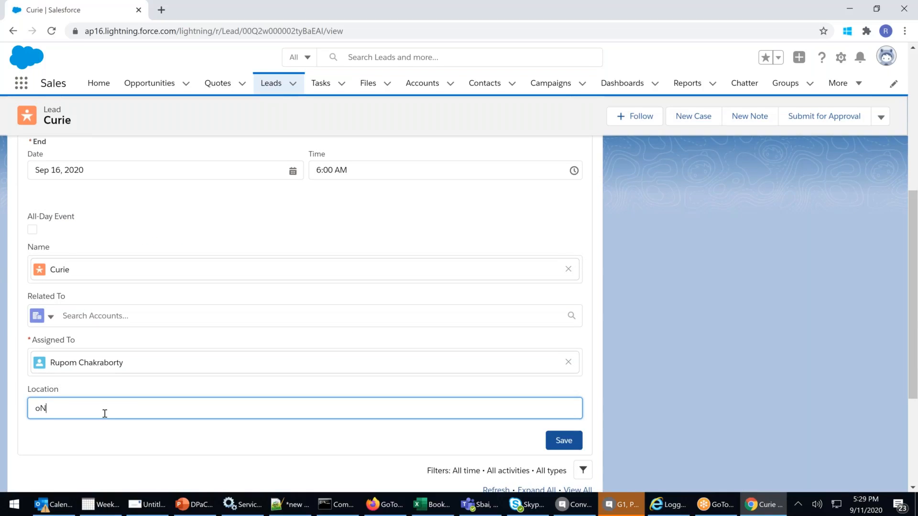
pyautogui.write('LINE')
pyautogui.click(566, 441)
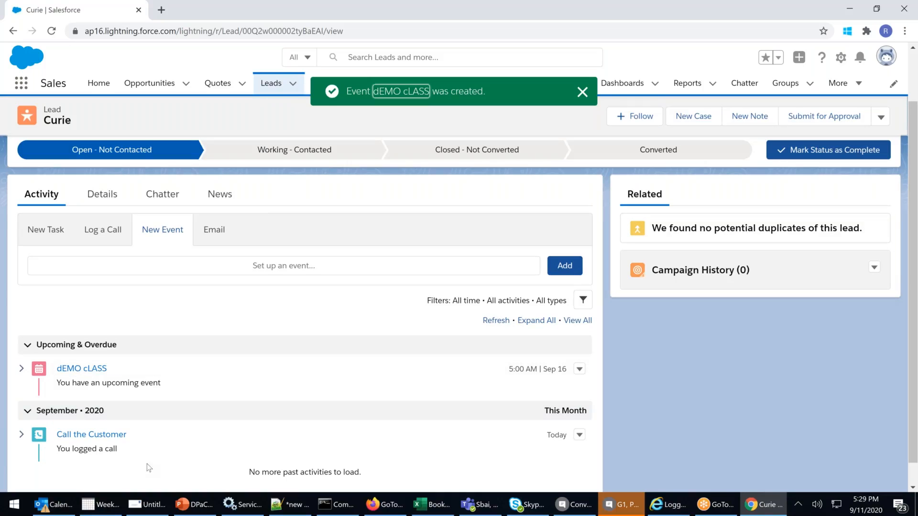
pyautogui.moveTo(149, 468); pyautogui.dragTo(209, 357)
pyautogui.click(213, 353)
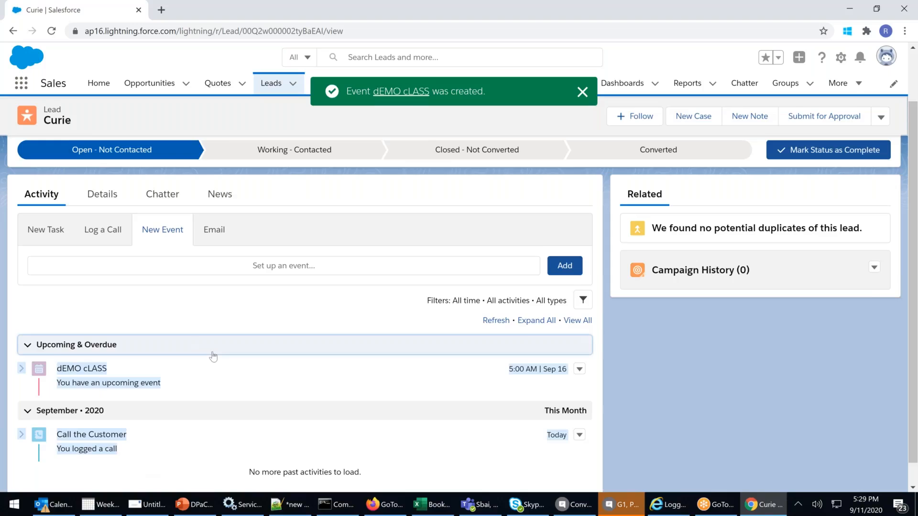
pyautogui.click(211, 356)
pyautogui.click(279, 313)
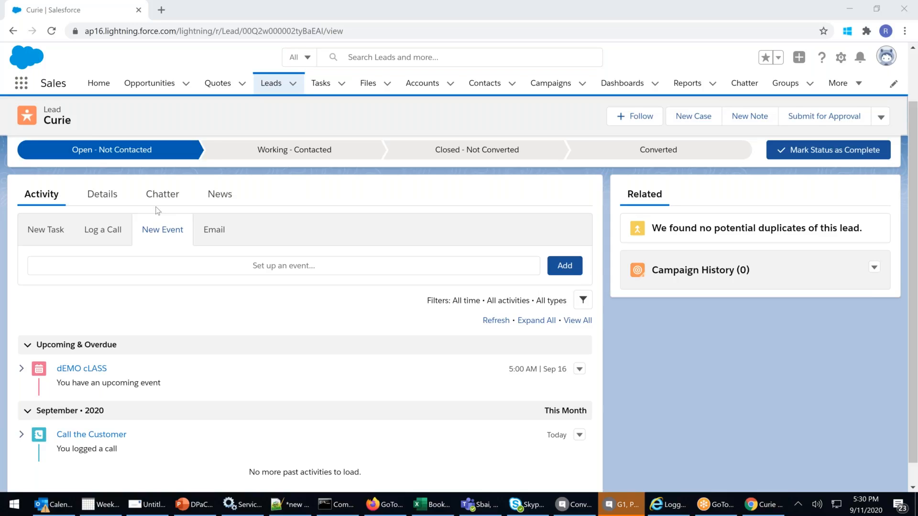
# Reopen the lead from the leads list to review its upcoming and past activities, and return to the list
pyautogui.click(270, 84)
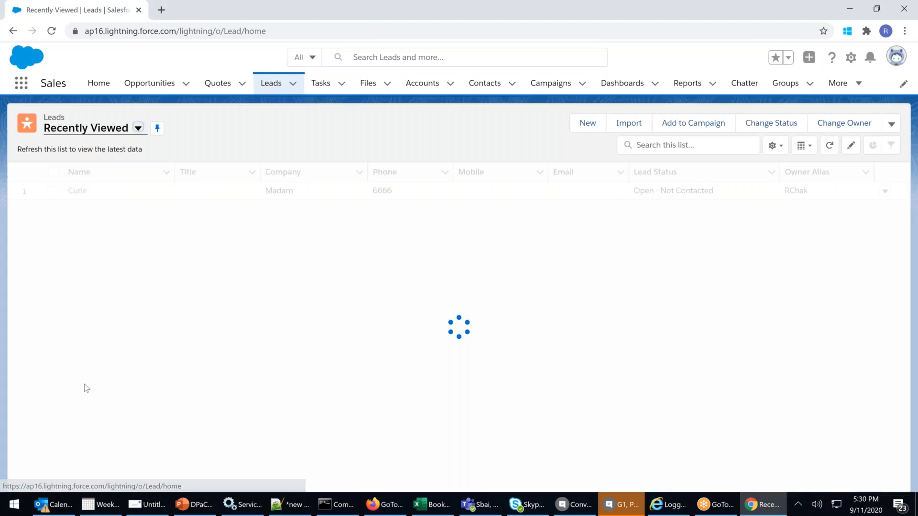
pyautogui.click(85, 191)
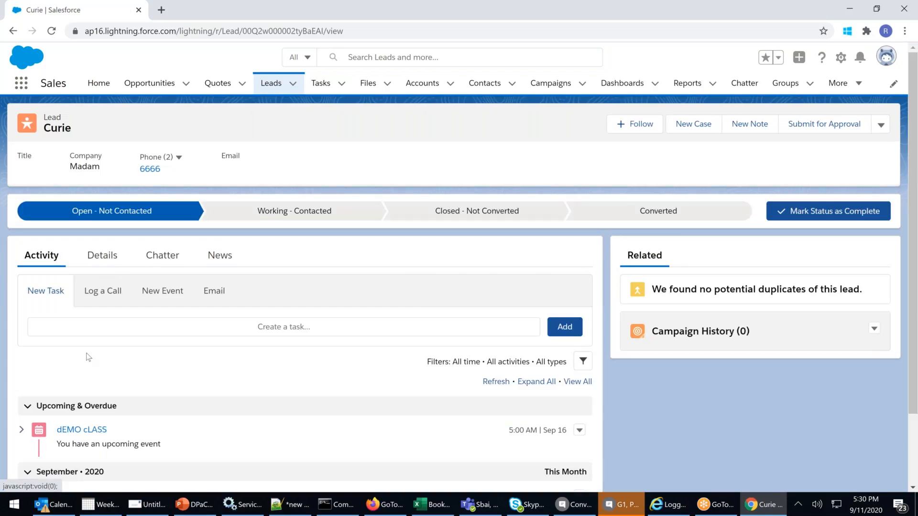
pyautogui.scroll(-2, 87, 357)
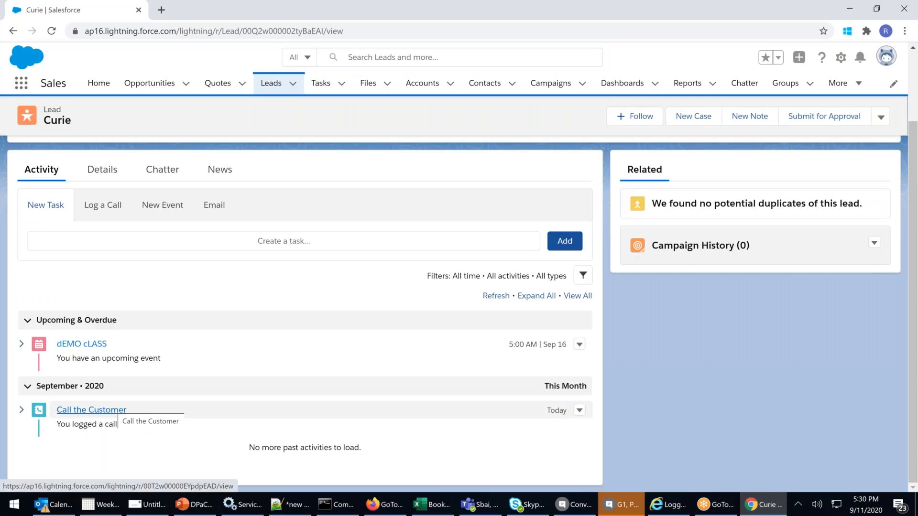
pyautogui.click(271, 89)
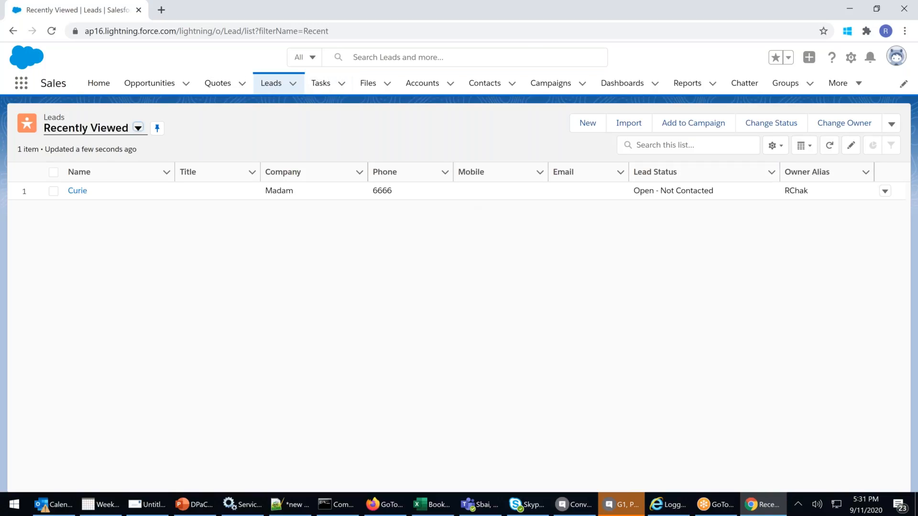
# Open Setup for the current app and go to the Data Import Wizard under Integrations
pyautogui.click(851, 57)
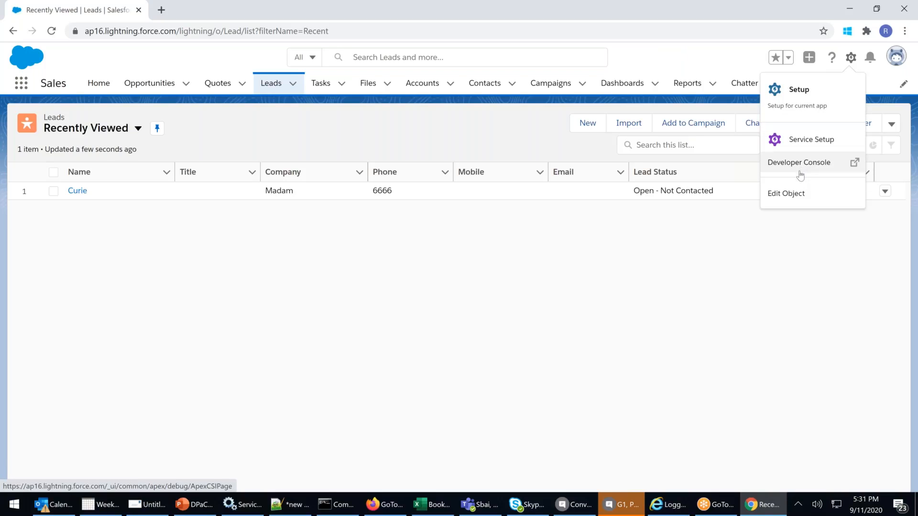
pyautogui.click(798, 90)
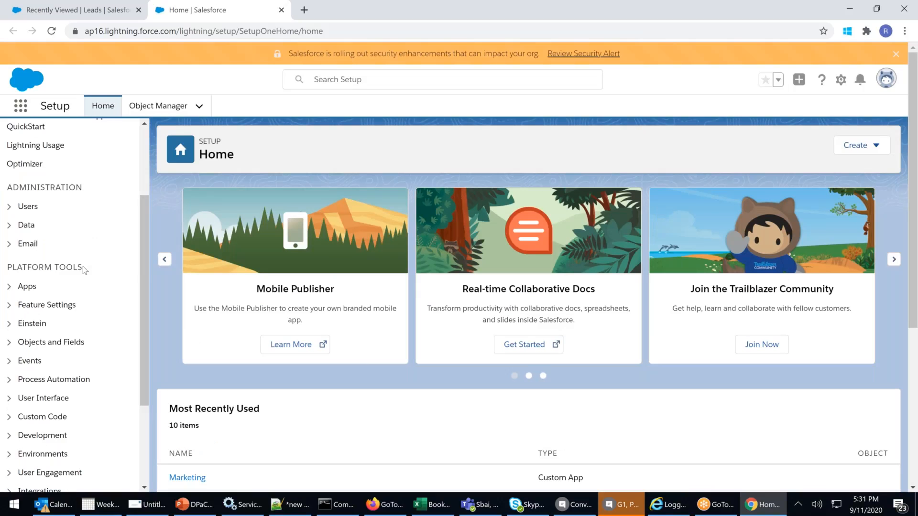
pyautogui.scroll(-3, 82, 265)
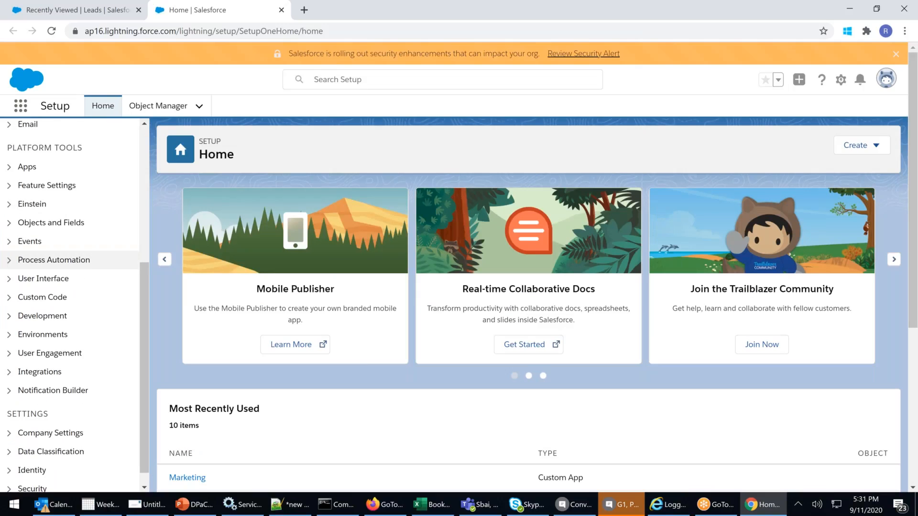
pyautogui.scroll(-1, 84, 271)
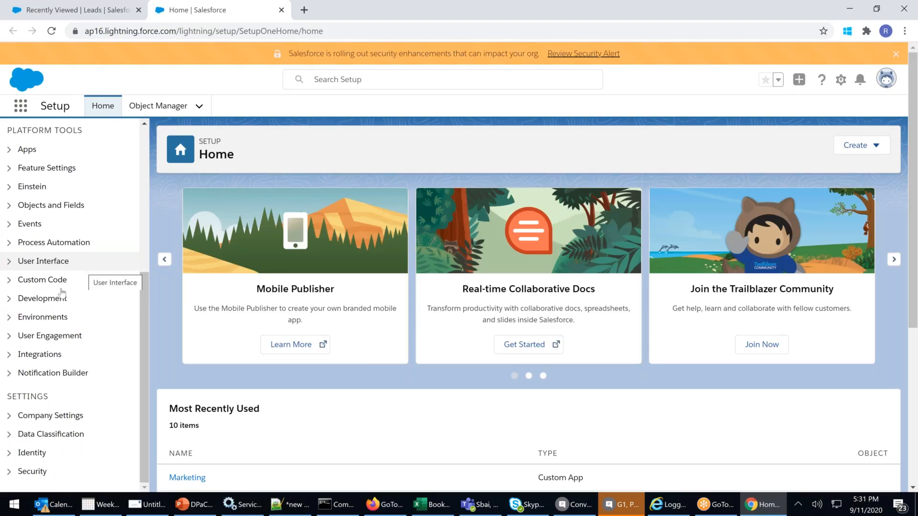
pyautogui.click(11, 358)
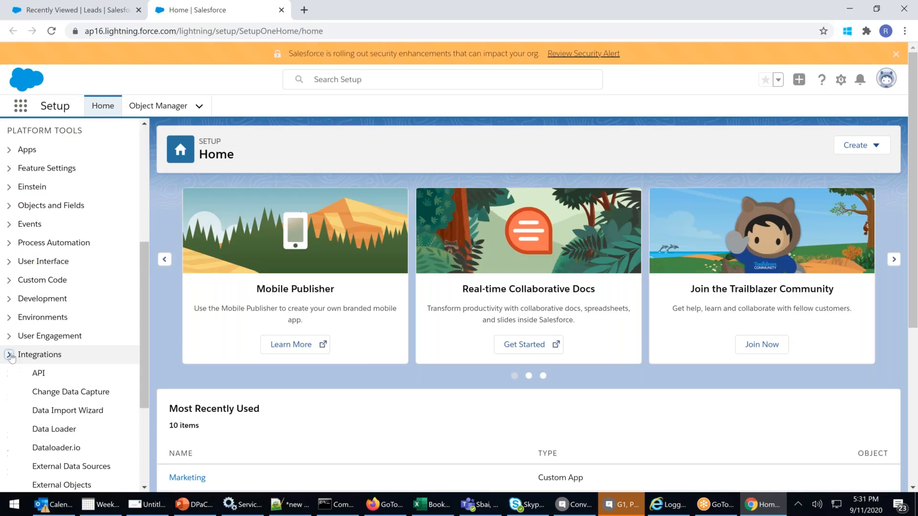
pyautogui.scroll(-2, 82, 356)
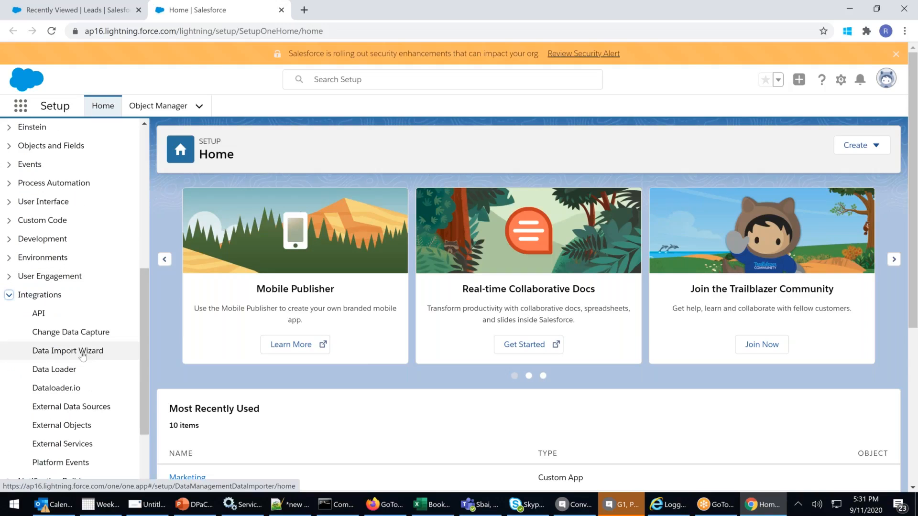
pyautogui.click(82, 351)
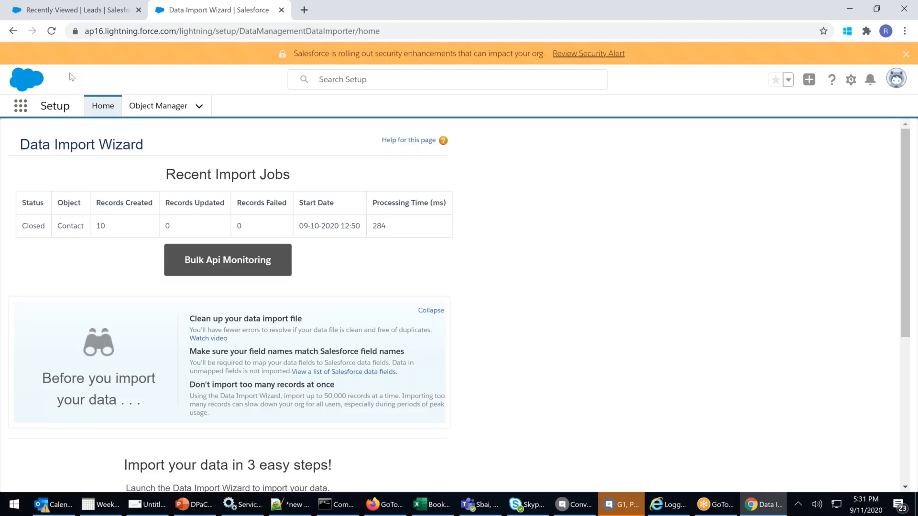
# Return to the Setup home page and open Data Export under the Data administration settings
pyautogui.click(13, 31)
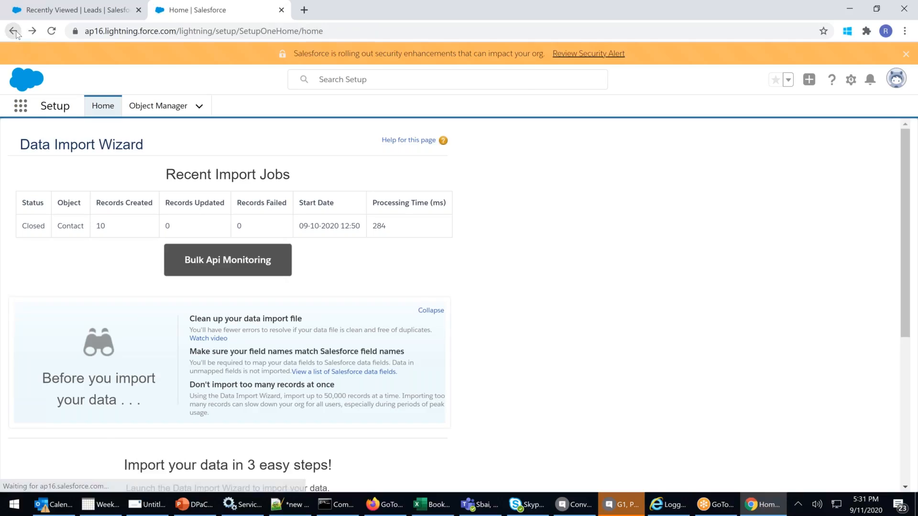
pyautogui.scroll(5, 8, 268)
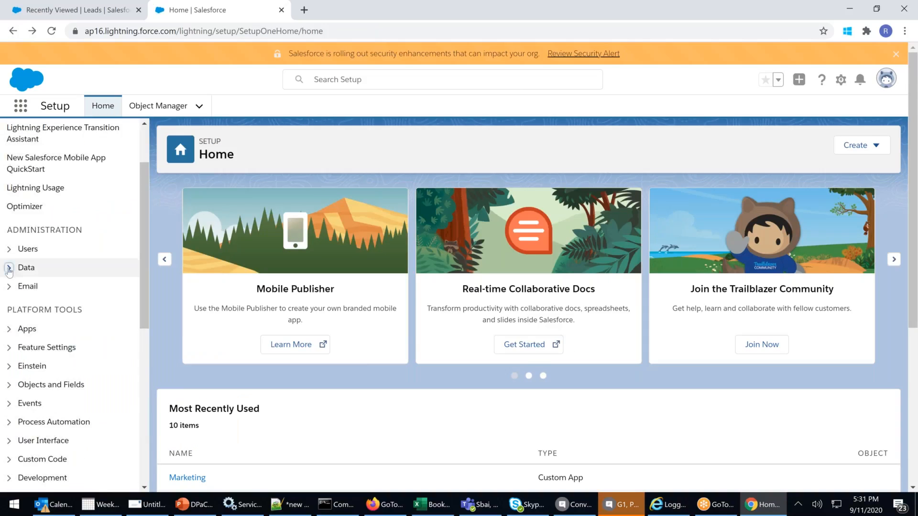
pyautogui.click(9, 270)
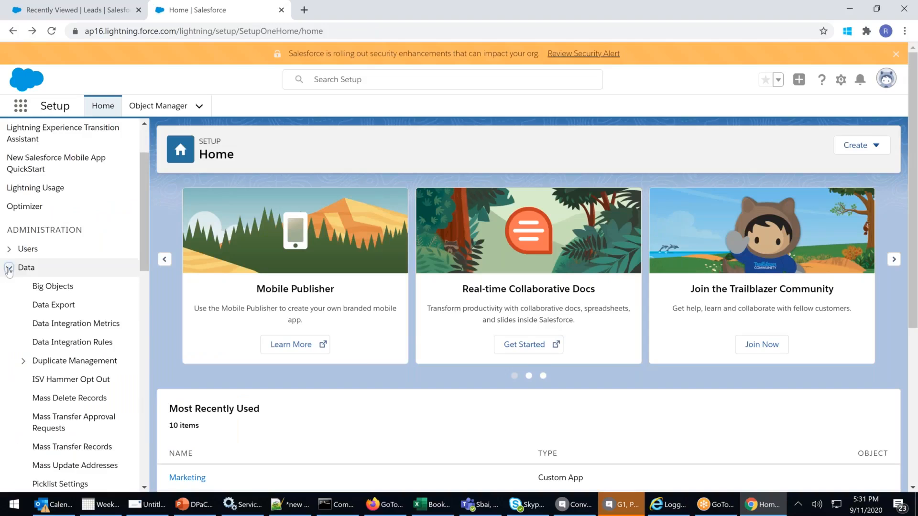
pyautogui.click(55, 306)
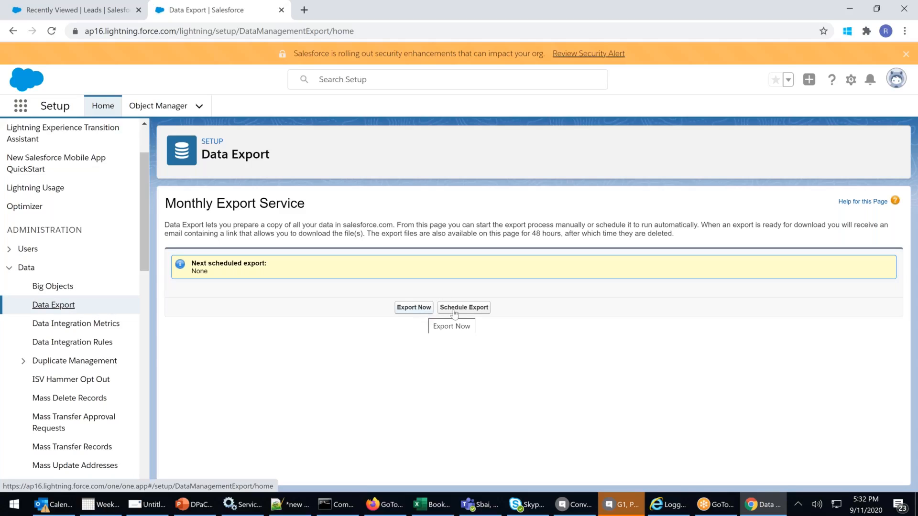
# Start scheduling a data export and set its frequency to day 14 of every month
pyautogui.click(471, 307)
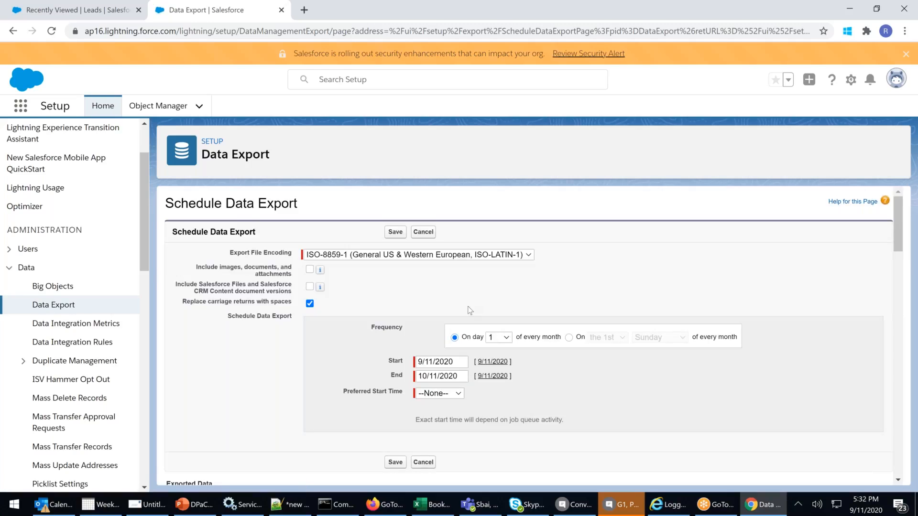
pyautogui.scroll(-1, 470, 311)
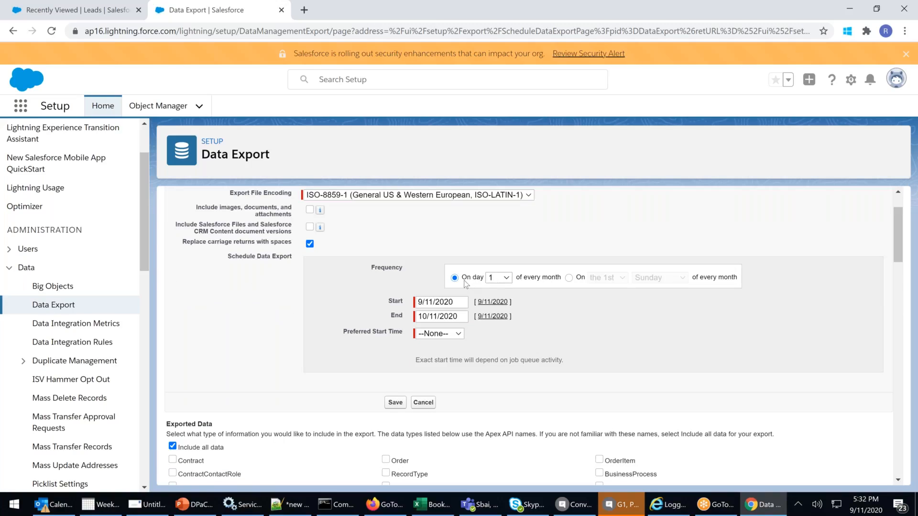
pyautogui.click(504, 278)
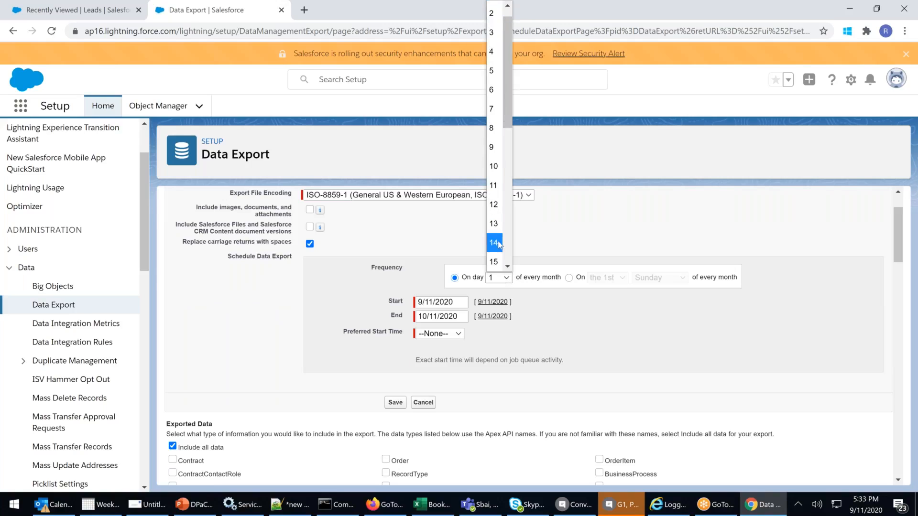
pyautogui.click(498, 243)
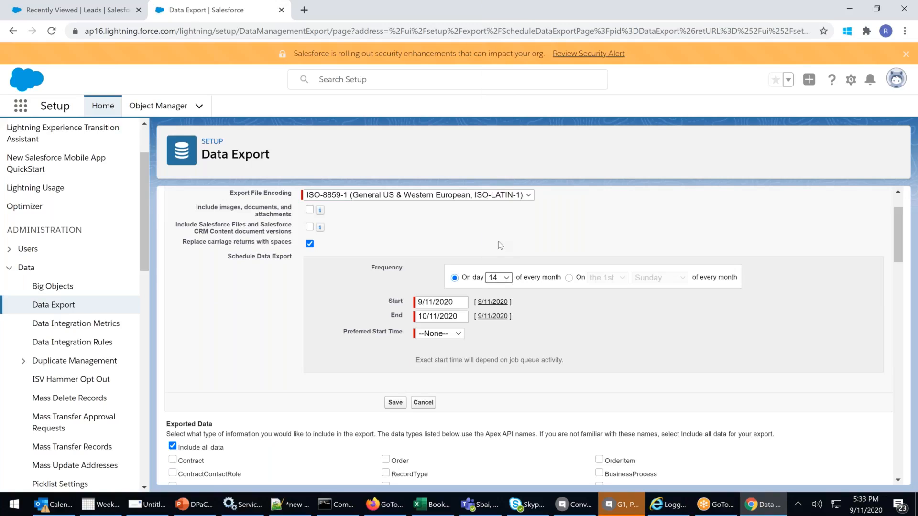
# Switch the export frequency to the 4th Saturday of every month
pyautogui.click(569, 278)
pyautogui.click(673, 278)
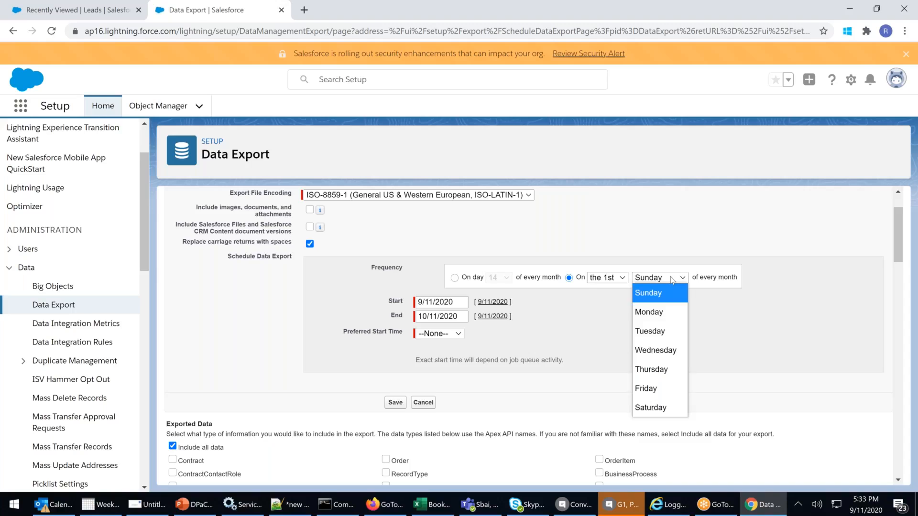
pyautogui.click(607, 277)
pyautogui.click(609, 352)
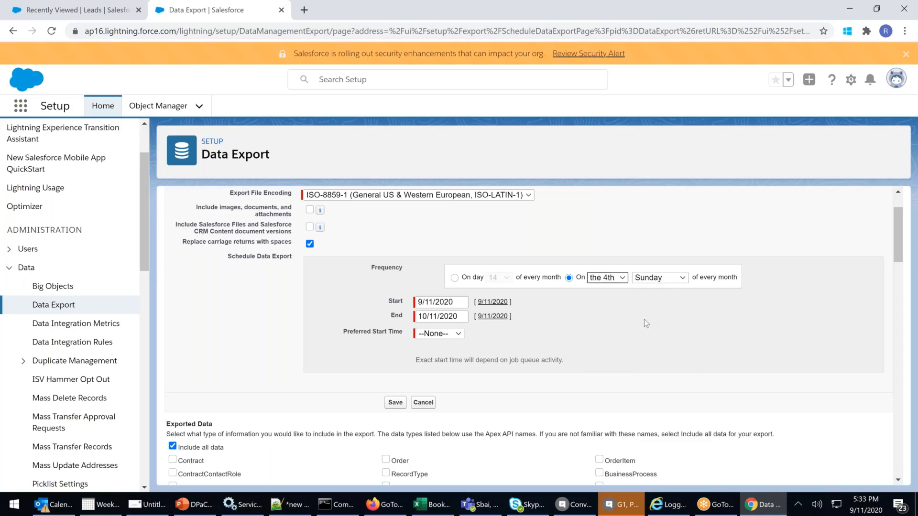
pyautogui.click(662, 281)
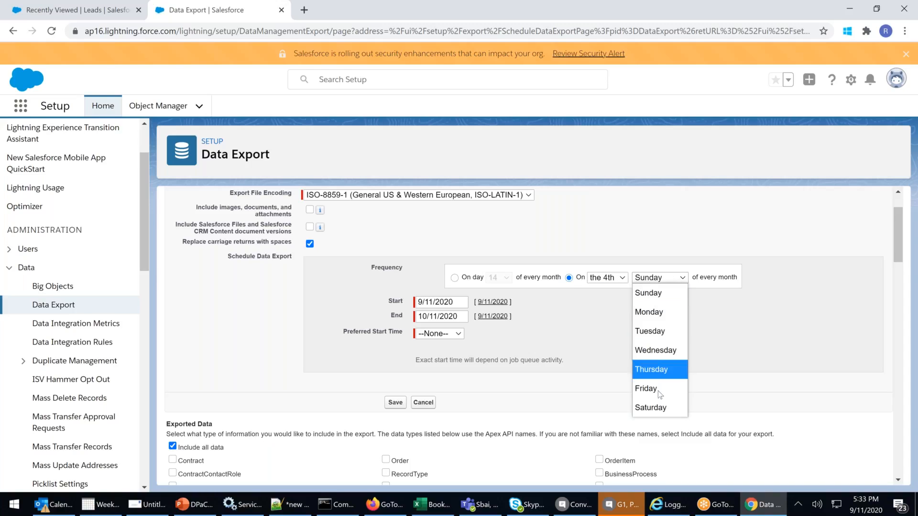
pyautogui.click(656, 409)
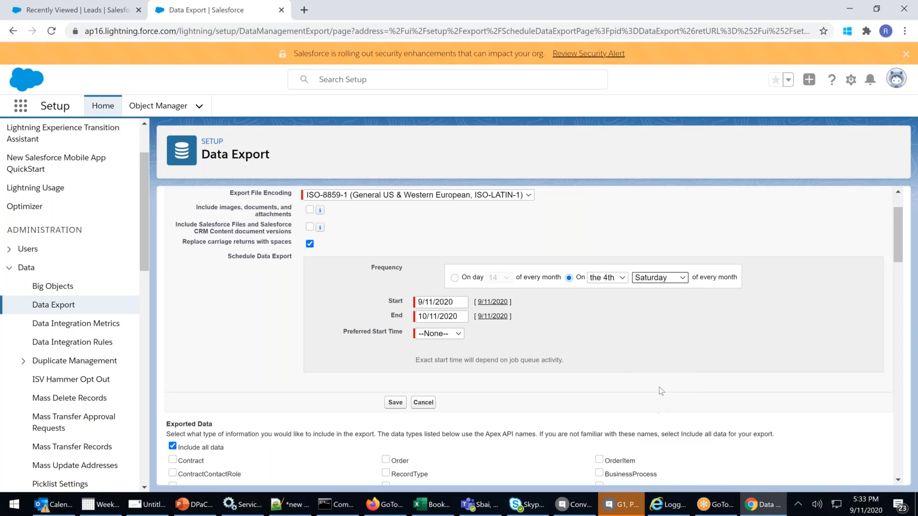
# Set the scheduled export's preferred start time to 12:00 AM and its end date to 10/22/2021
pyautogui.click(435, 336)
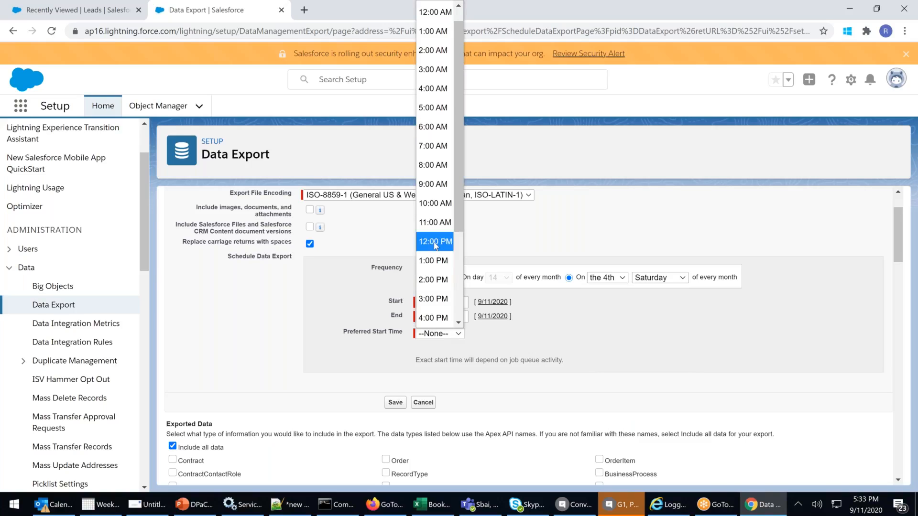
pyautogui.scroll(-3, 436, 248)
pyautogui.scroll(3, 437, 269)
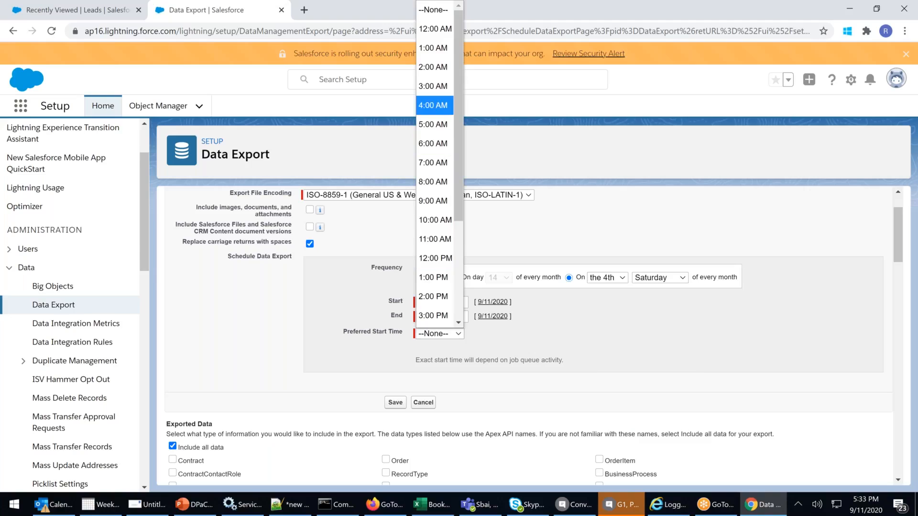
pyautogui.click(434, 29)
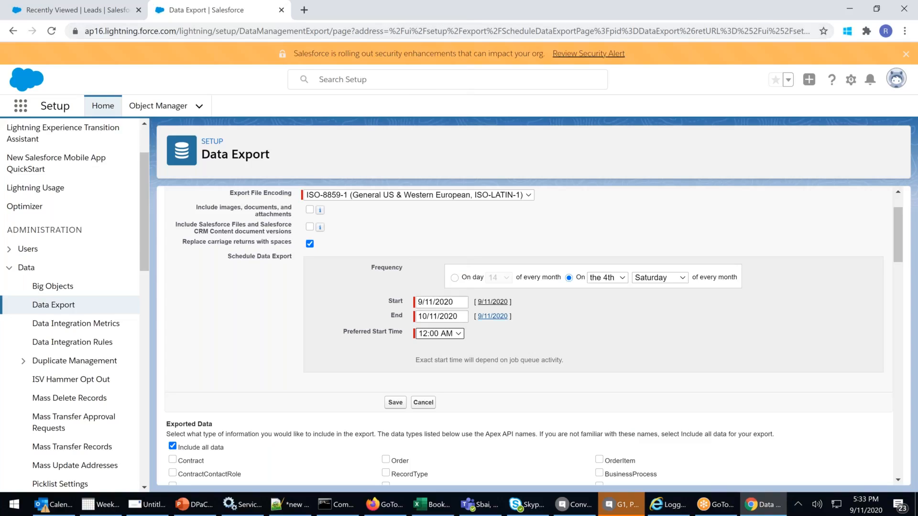
pyautogui.click(452, 316)
pyautogui.click(521, 333)
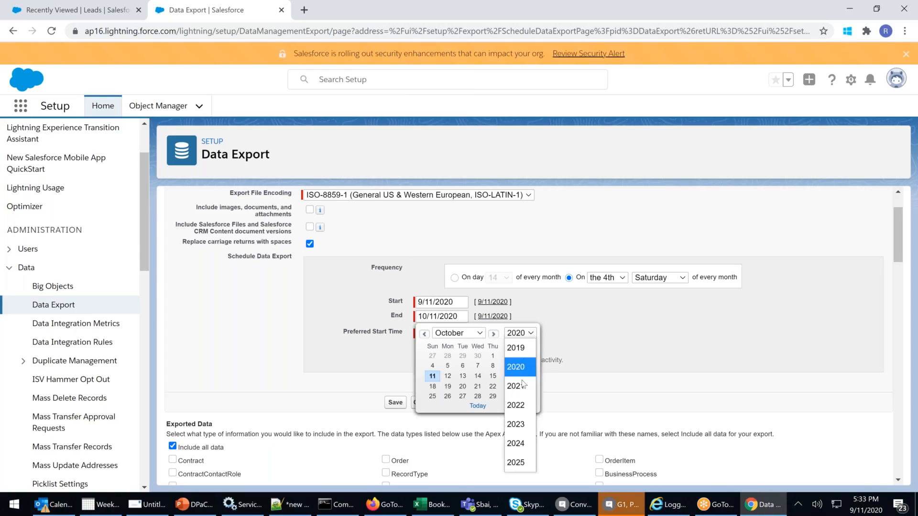
pyautogui.click(519, 383)
pyautogui.click(507, 388)
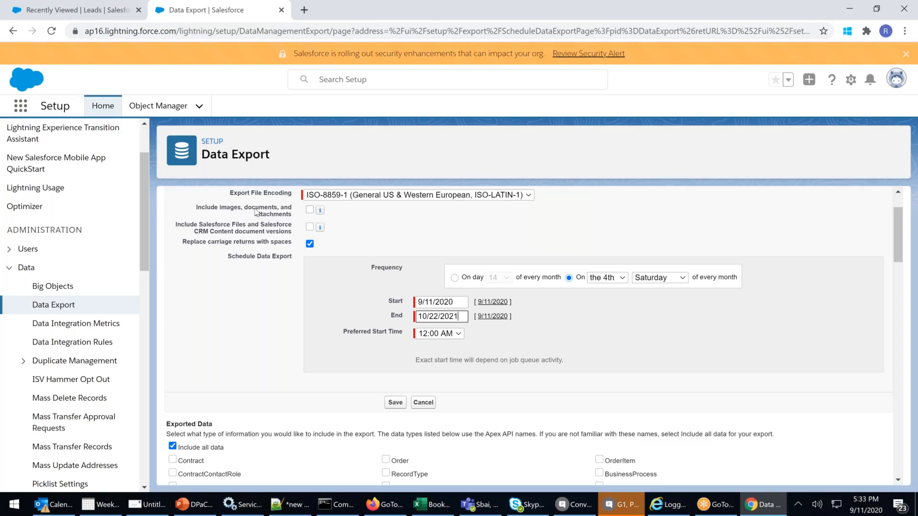
# Include images, documents and attachments, plus Salesforce Files and Salesforce CRM Content document versions, in the scheduled export
pyautogui.click(310, 210)
pyautogui.click(309, 228)
pyautogui.moveTo(322, 228)
# Try limiting the exported data to Contract, Order, Account, Opportunity, Product2 and Lead, and return to including all data
pyautogui.scroll(-2, 349, 230)
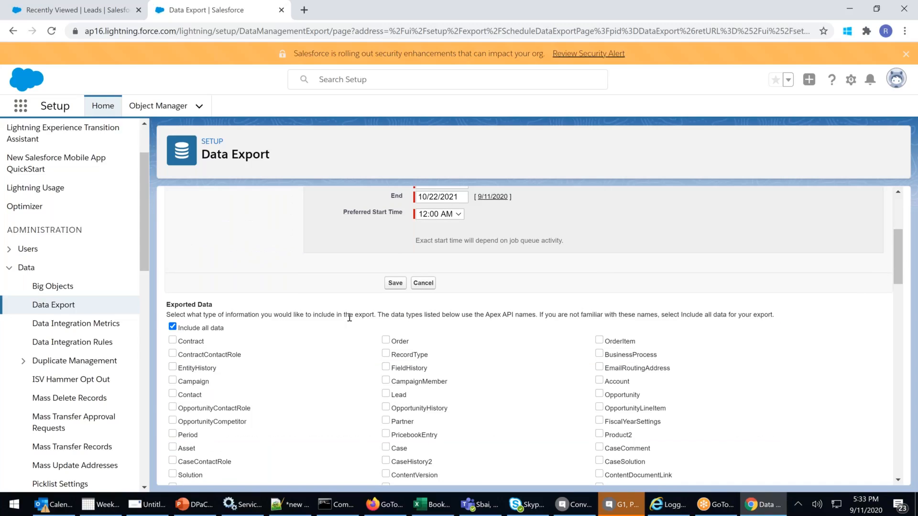
pyautogui.click(172, 326)
pyautogui.click(173, 339)
pyautogui.click(385, 340)
pyautogui.click(599, 380)
pyautogui.click(599, 394)
pyautogui.click(599, 434)
pyautogui.click(386, 393)
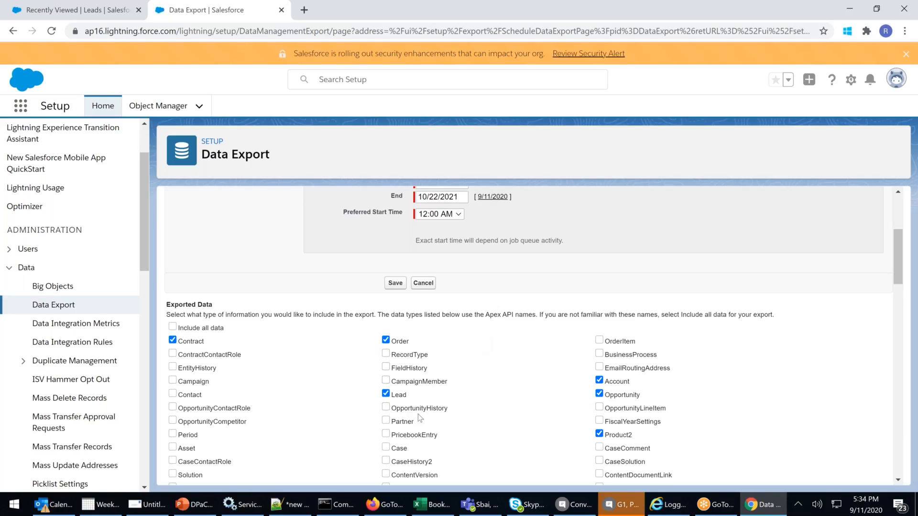
pyautogui.click(172, 327)
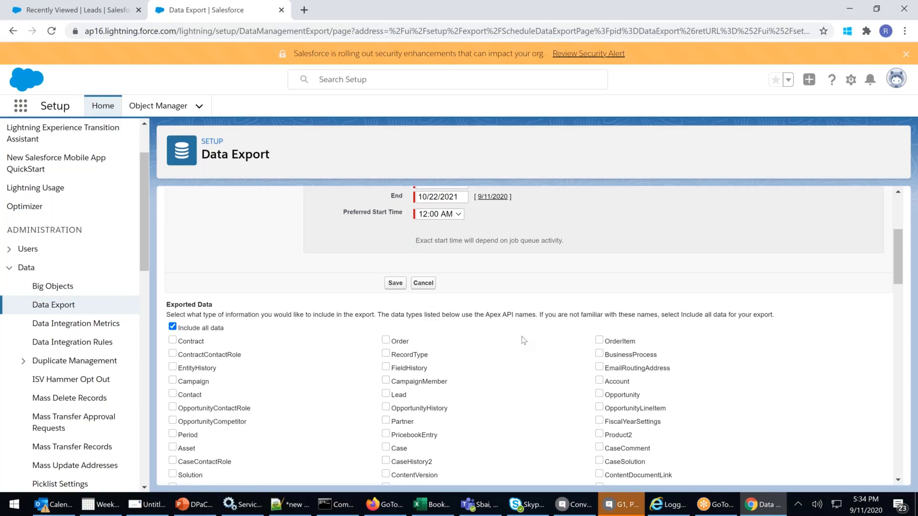
# Look through the complete list of exportable data types and cancel the export schedule
pyautogui.scroll(1, 524, 341)
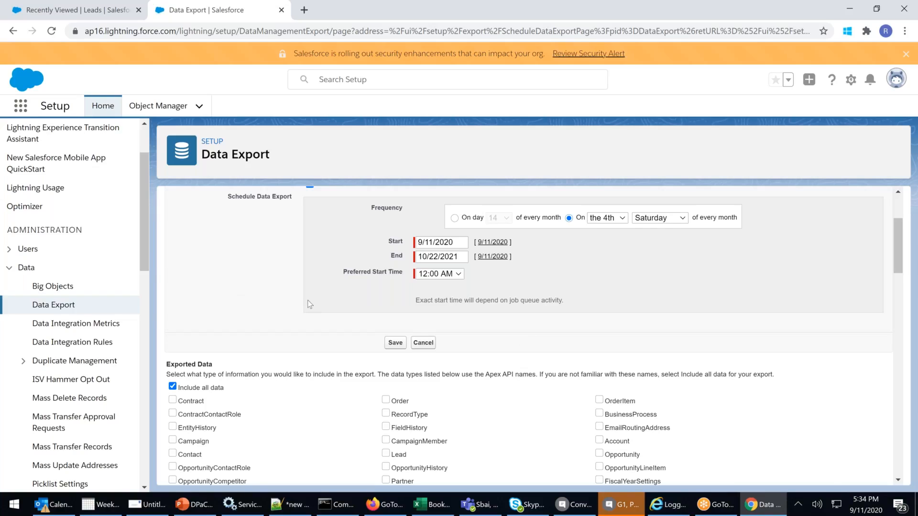
pyautogui.scroll(-15, 309, 304)
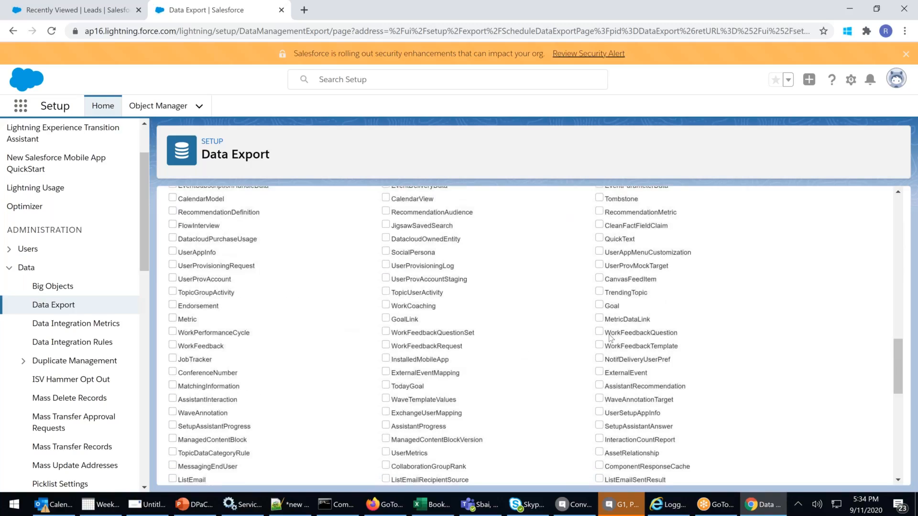
pyautogui.scroll(-10, 583, 354)
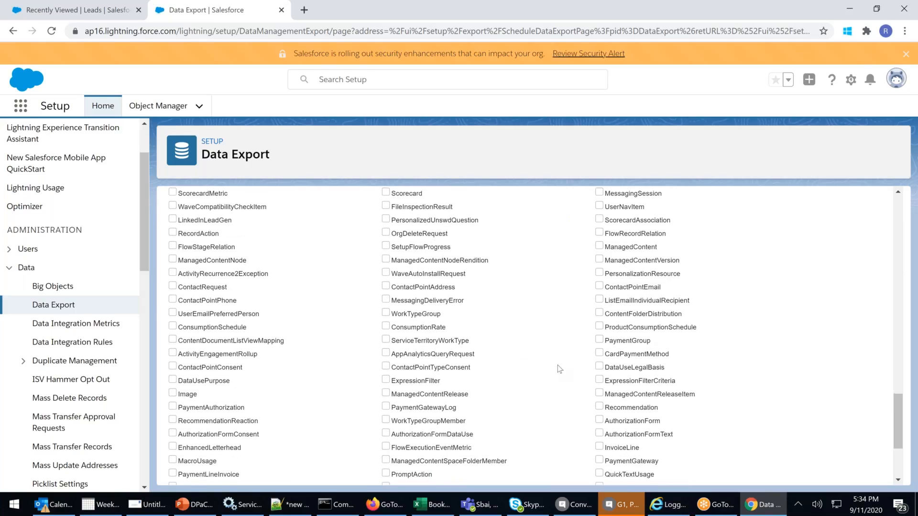
pyautogui.scroll(-3, 560, 368)
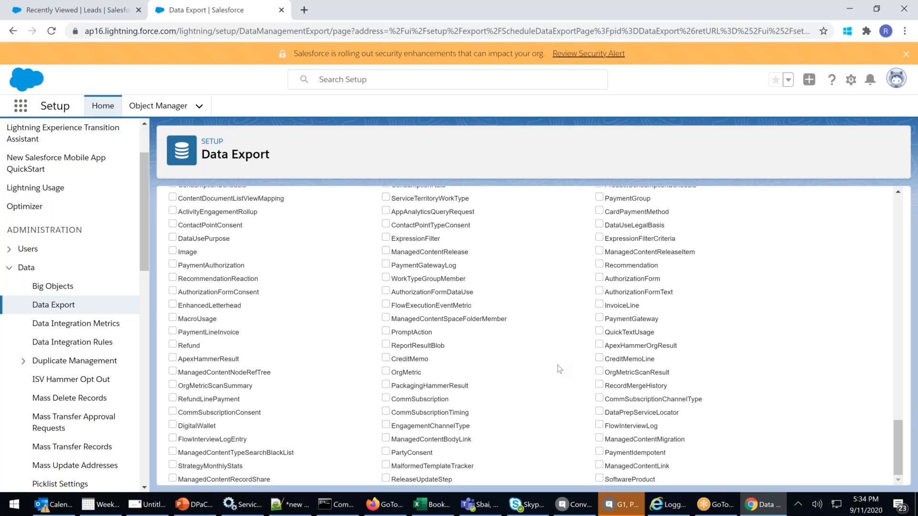
pyautogui.scroll(2, 560, 369)
pyautogui.scroll(1, 559, 369)
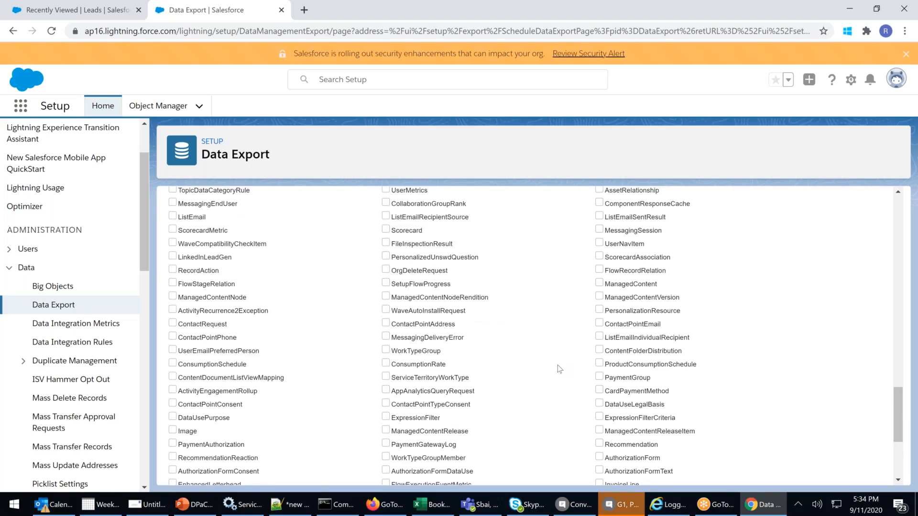
pyautogui.scroll(8, 559, 369)
pyautogui.scroll(3, 559, 369)
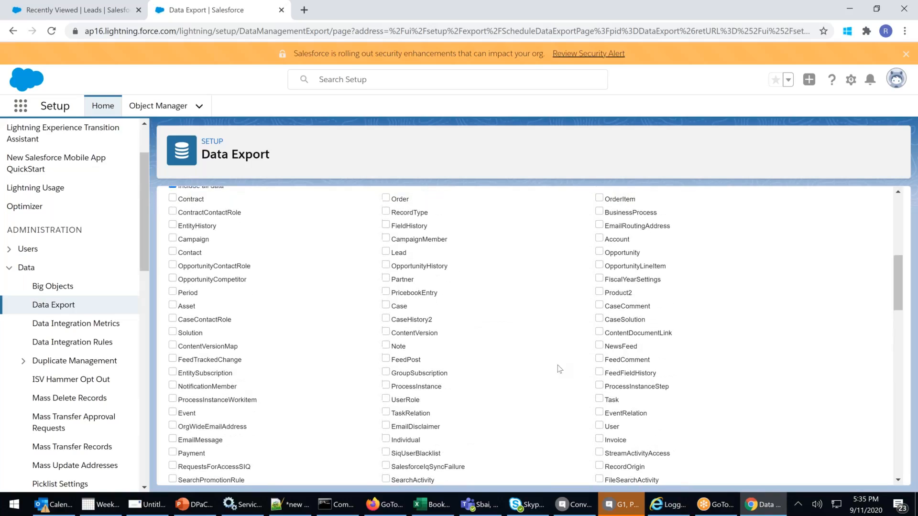
pyautogui.scroll(4, 558, 368)
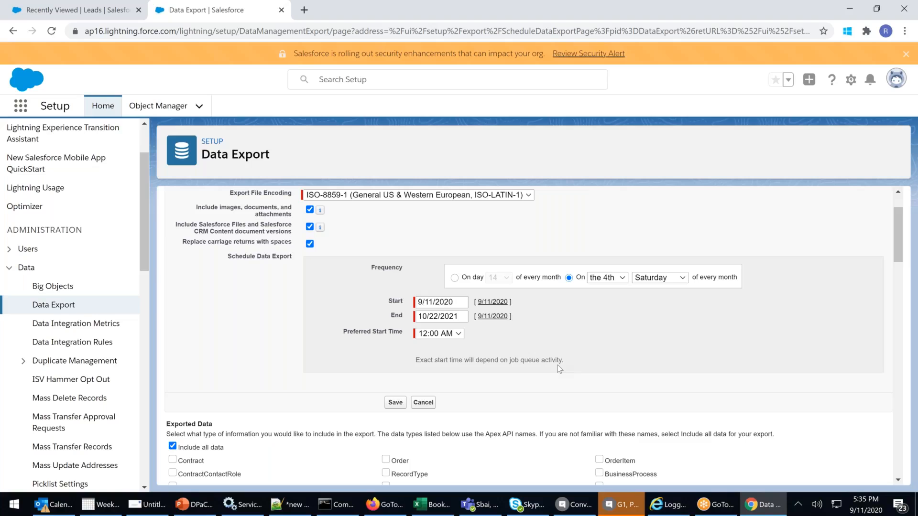
pyautogui.click(423, 402)
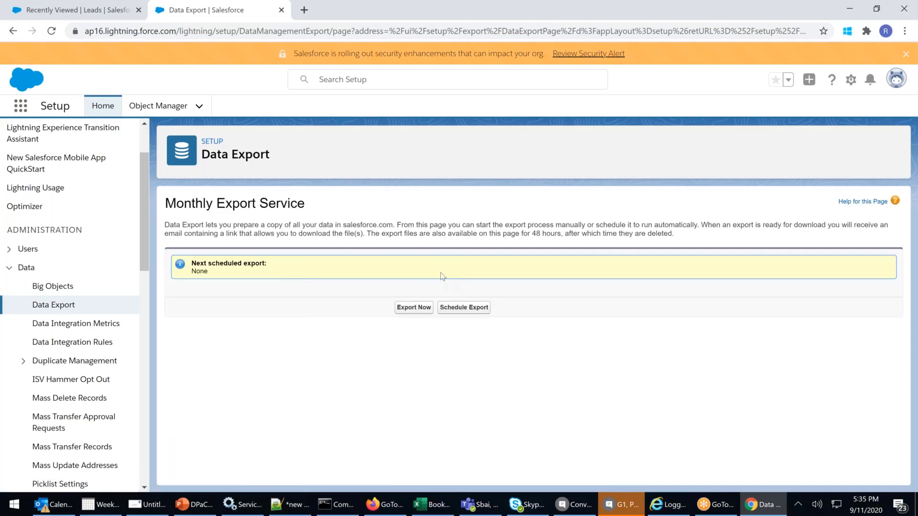
# Set up an immediate data export and select Contract, Account, Opportunity and Lead as the data types instead of all data
pyautogui.click(414, 307)
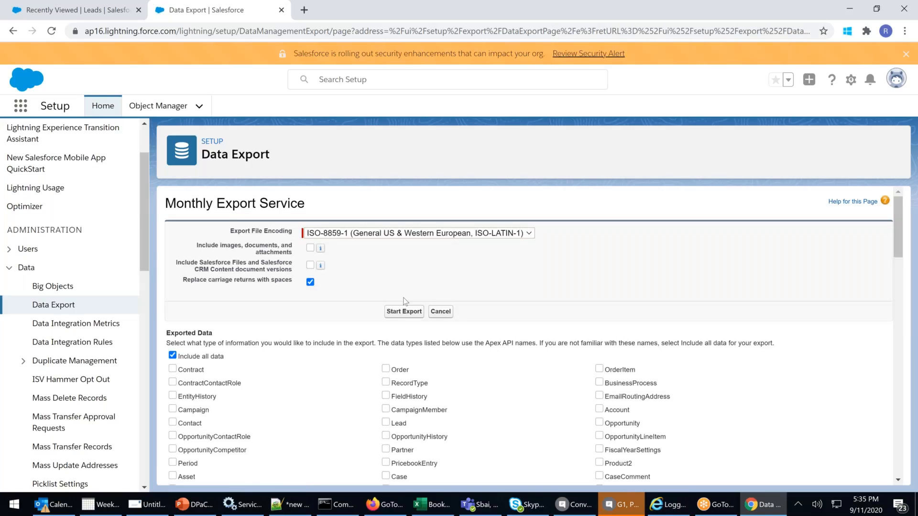
pyautogui.click(182, 370)
pyautogui.click(601, 411)
pyautogui.click(602, 424)
pyautogui.scroll(-3, 396, 316)
pyautogui.click(387, 303)
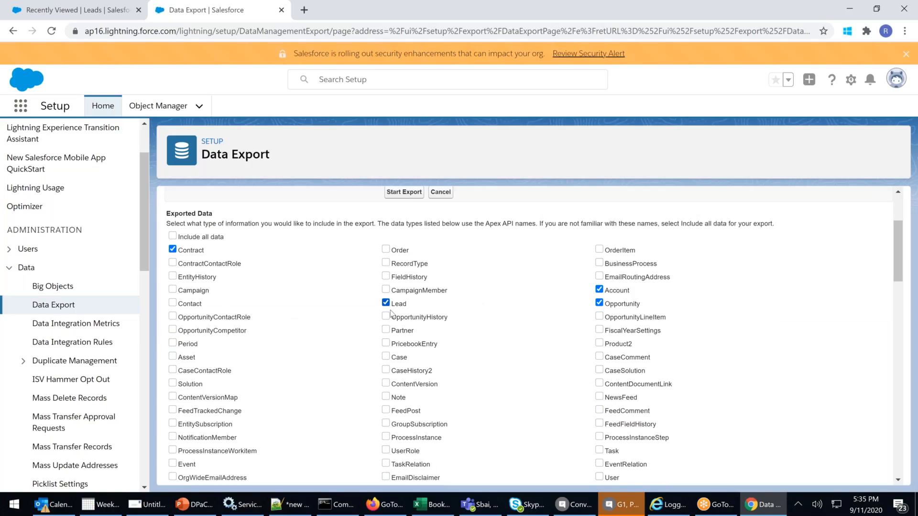
# Add Contact, Case, Solution and User to the data types included in the immediate export
pyautogui.click(173, 304)
pyautogui.click(386, 356)
pyautogui.click(172, 383)
pyautogui.scroll(-3, 384, 370)
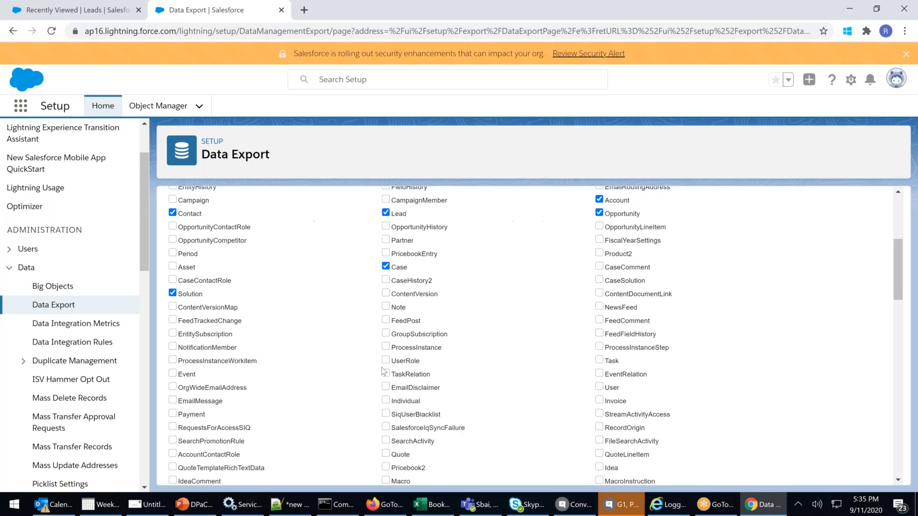
pyautogui.click(599, 357)
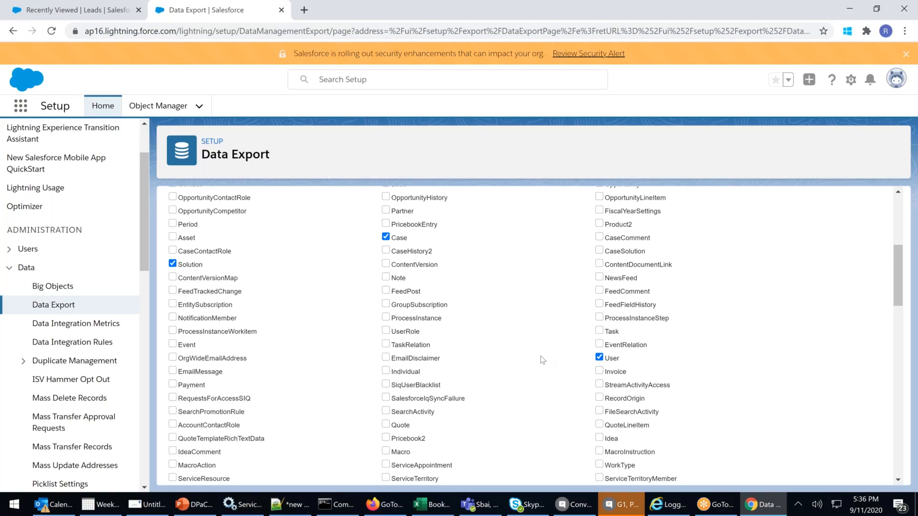
# Look through the remaining exportable data types and start the export with the selected ones
pyautogui.scroll(-2, 542, 360)
pyautogui.scroll(1, 541, 360)
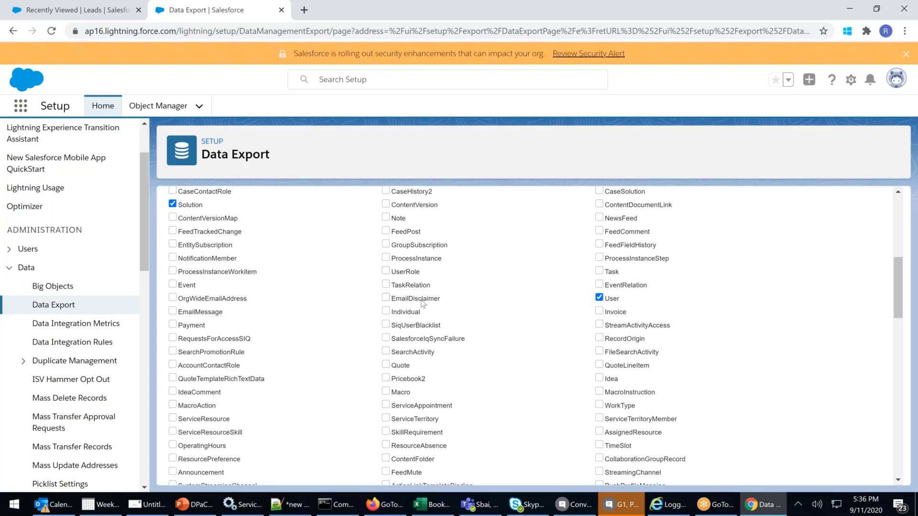
pyautogui.scroll(-1, 422, 305)
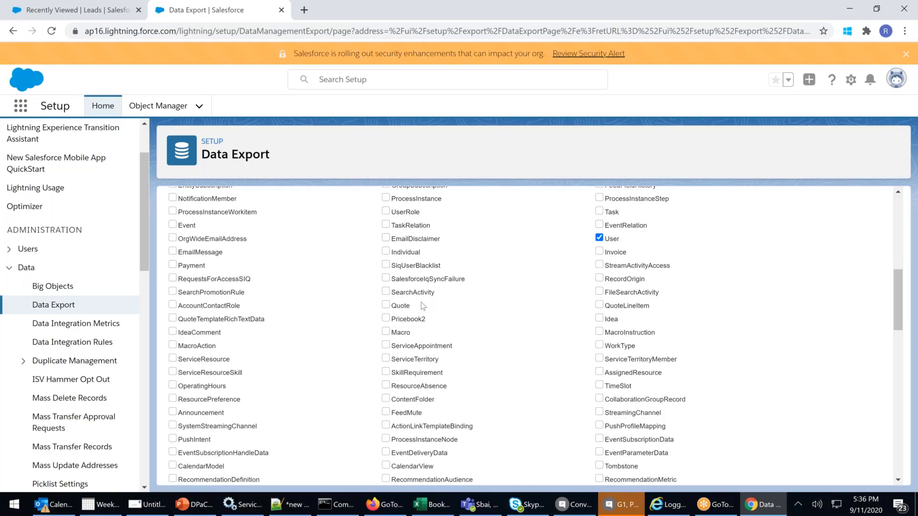
pyautogui.scroll(-1, 422, 306)
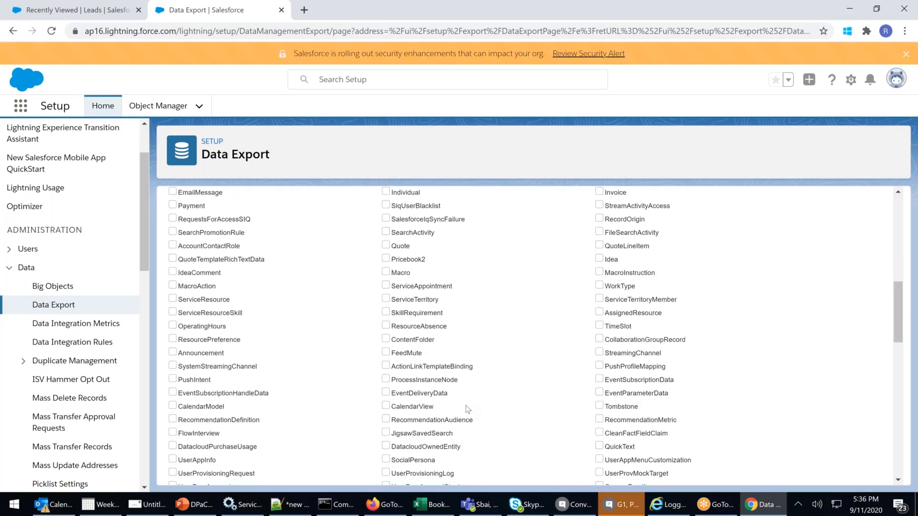
pyautogui.scroll(-2, 465, 406)
pyautogui.scroll(4, 466, 404)
pyautogui.scroll(5, 473, 397)
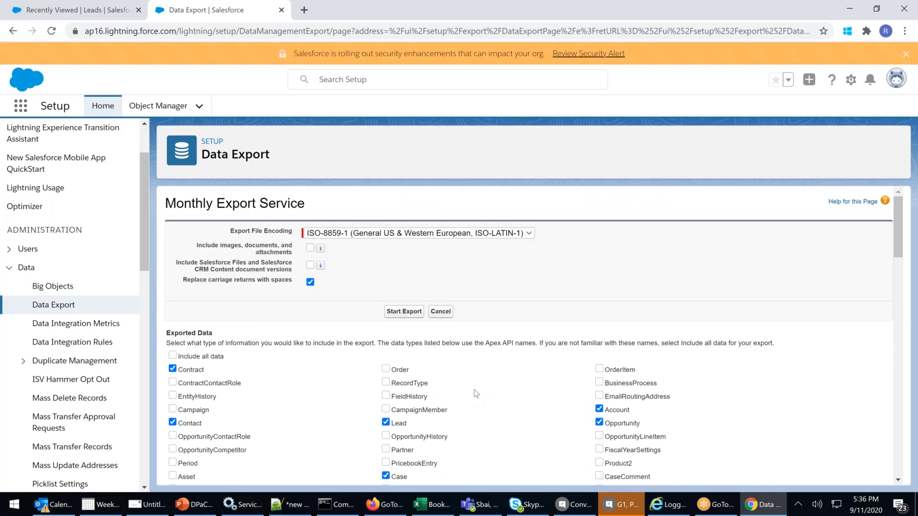
pyautogui.click(415, 316)
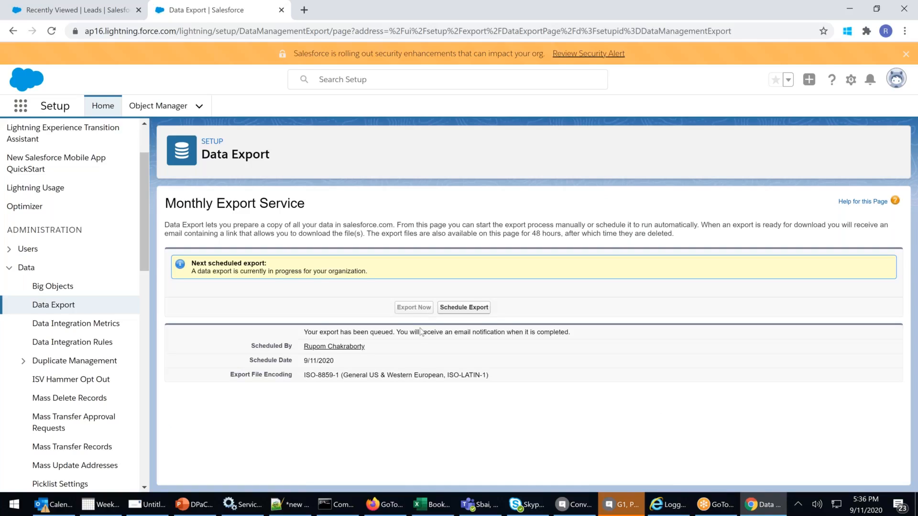
# Read the export's notification, file availability and progress information, reopening the Data Export page to check its status
pyautogui.moveTo(421, 331); pyautogui.dragTo(571, 331)
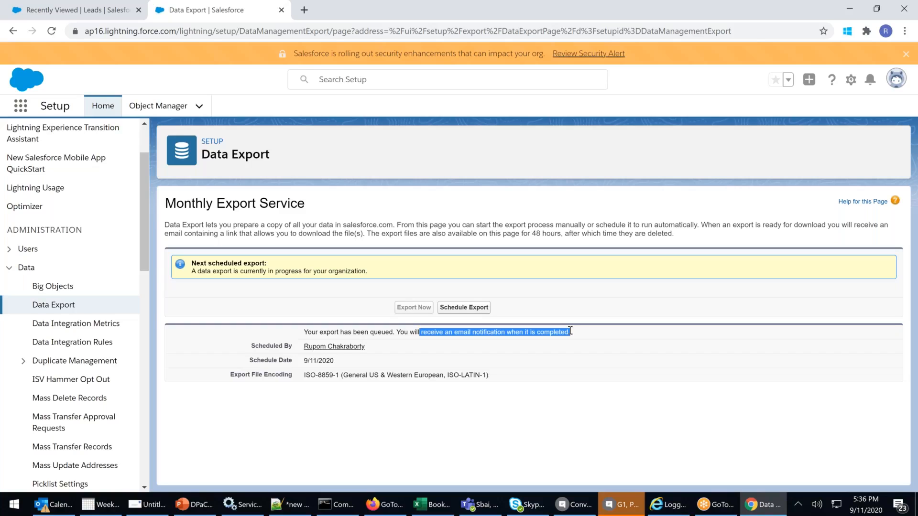
pyautogui.moveTo(448, 233); pyautogui.dragTo(628, 235)
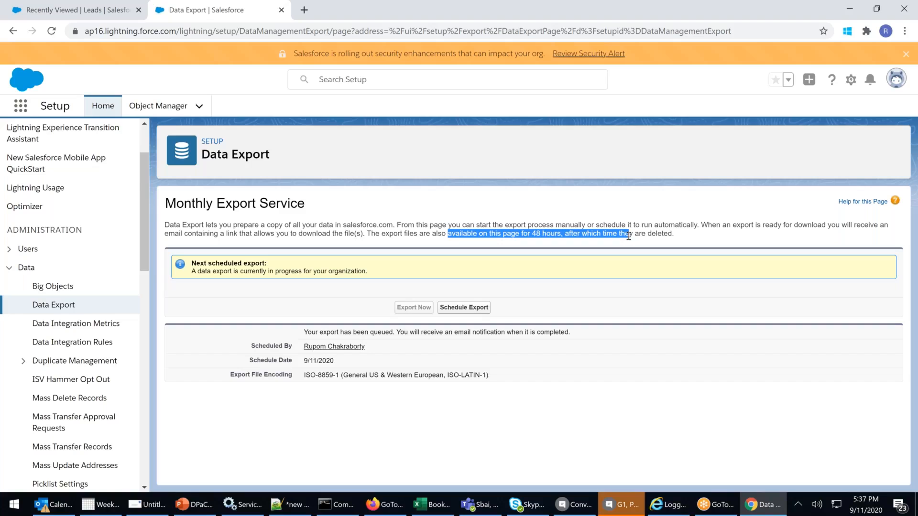
pyautogui.click(58, 310)
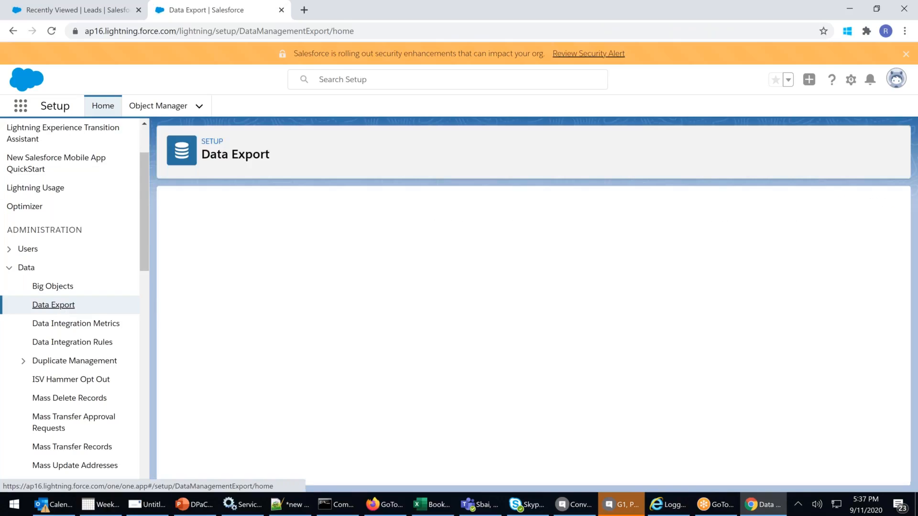
pyautogui.moveTo(331, 333); pyautogui.dragTo(464, 336)
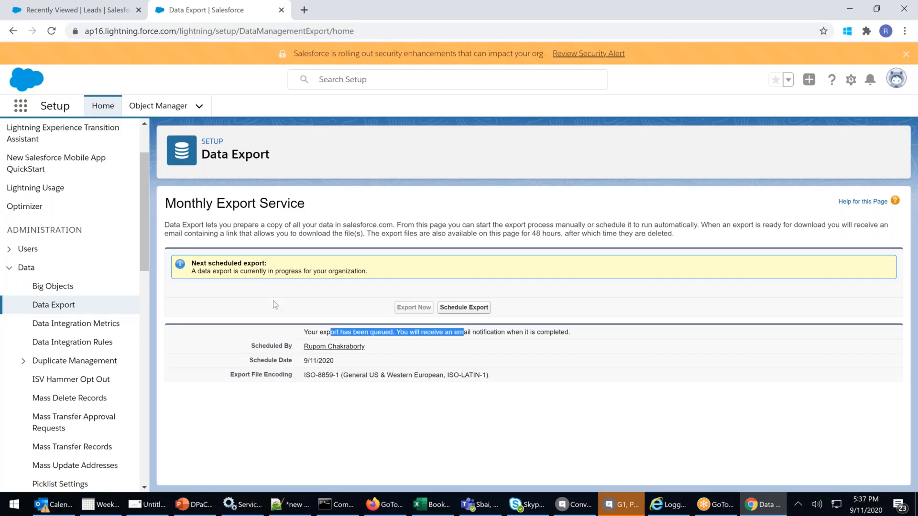
pyautogui.moveTo(291, 272); pyautogui.dragTo(367, 271)
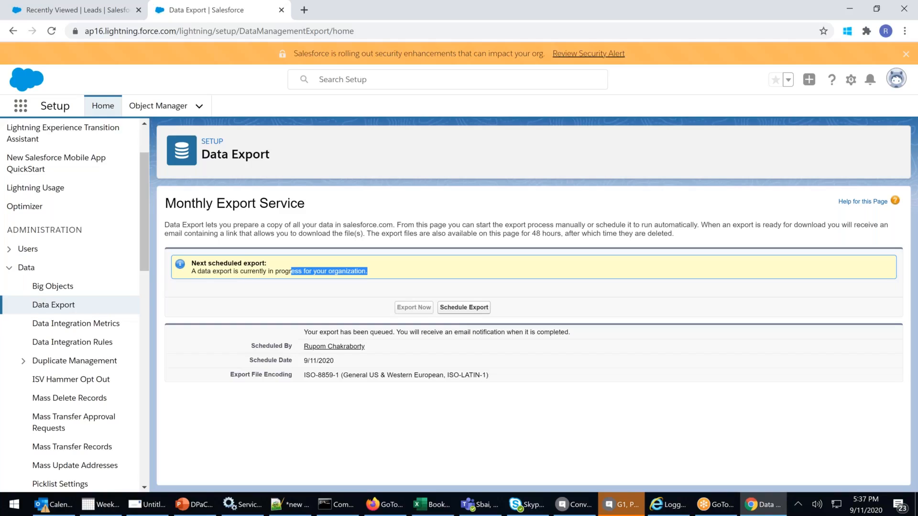
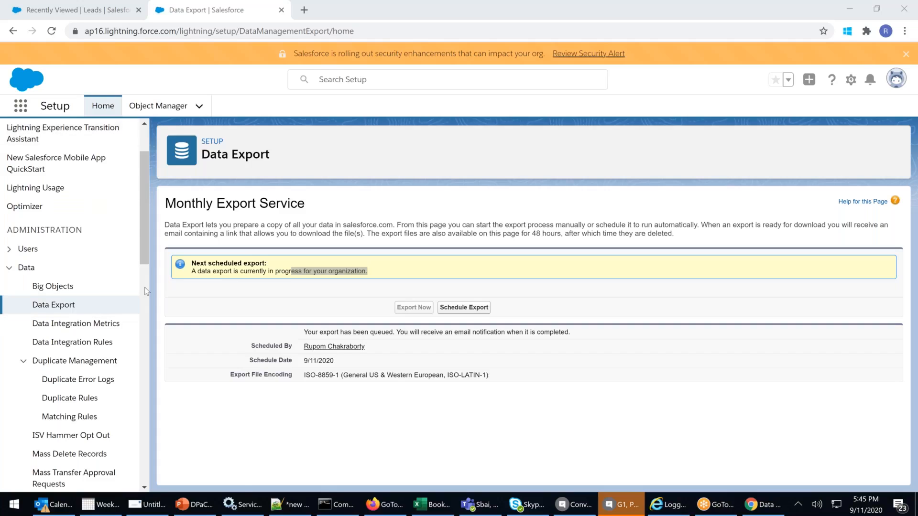
# Open the matching rules under Duplicate Management and review which objects the standard rules apply to
pyautogui.scroll(-1, 95, 291)
pyautogui.click(69, 357)
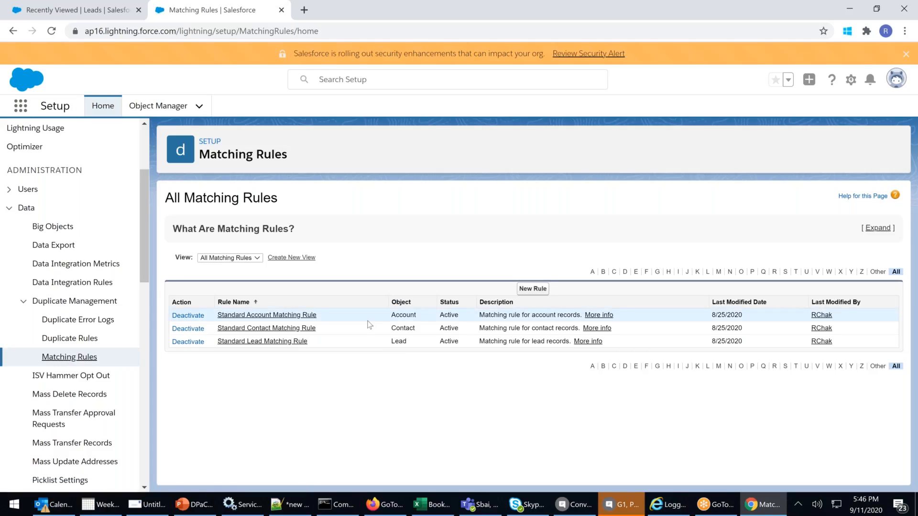
pyautogui.moveTo(389, 316); pyautogui.dragTo(476, 318)
pyautogui.moveTo(395, 312)
pyautogui.mouseDown()
pyautogui.moveTo(423, 314)
pyautogui.moveTo(403, 329)
pyautogui.mouseUp()
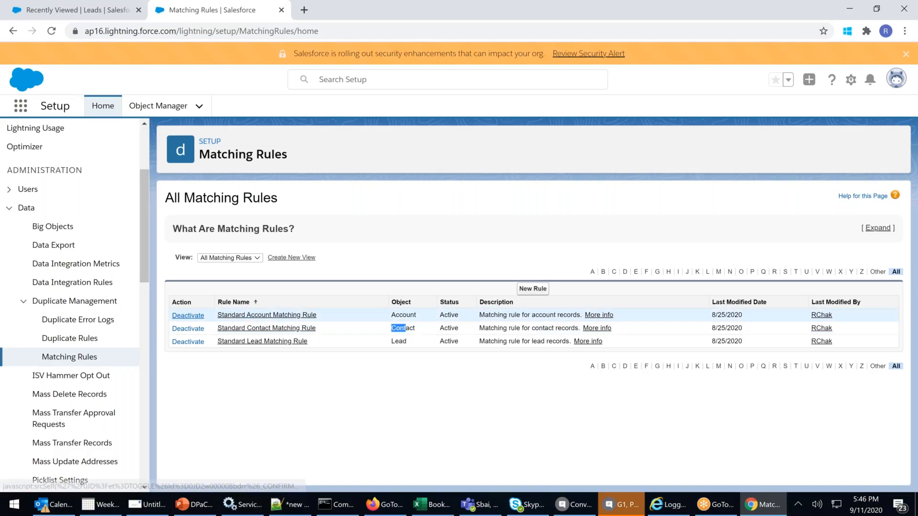
# Try to deactivate the Standard Account Matching Rule
pyautogui.click(188, 315)
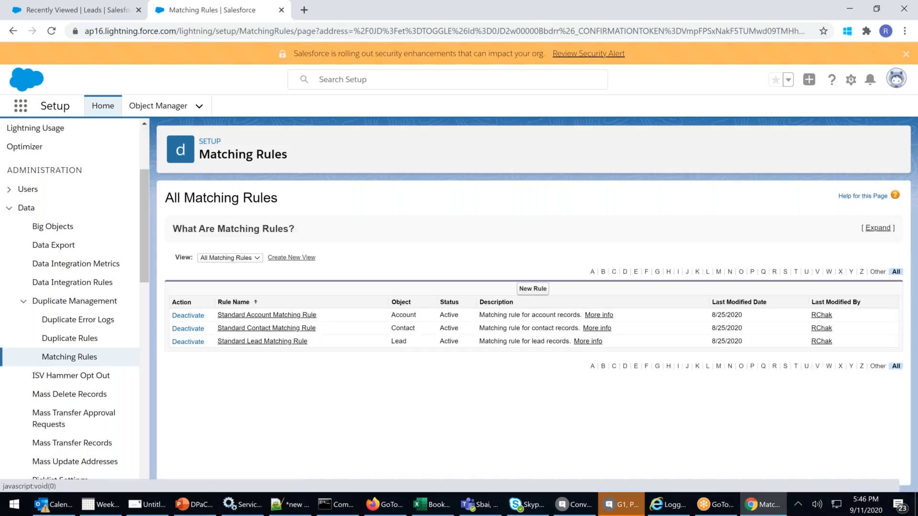
pyautogui.press('Return')
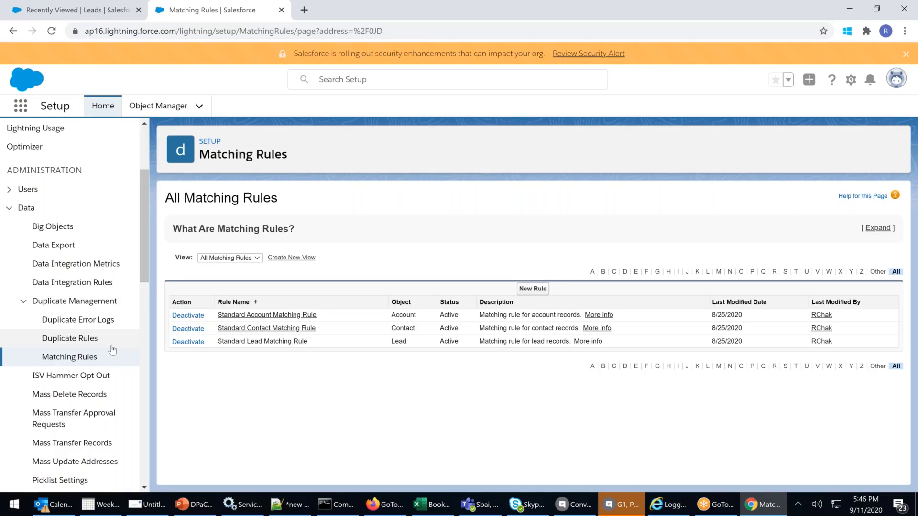
# Create a new matching rule for the Contact object and proceed to its configuration
pyautogui.click(540, 290)
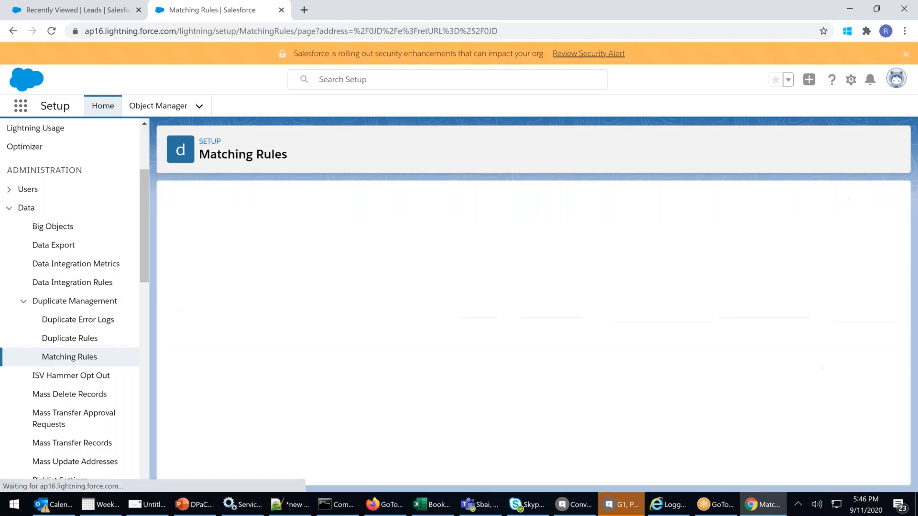
pyautogui.click(338, 307)
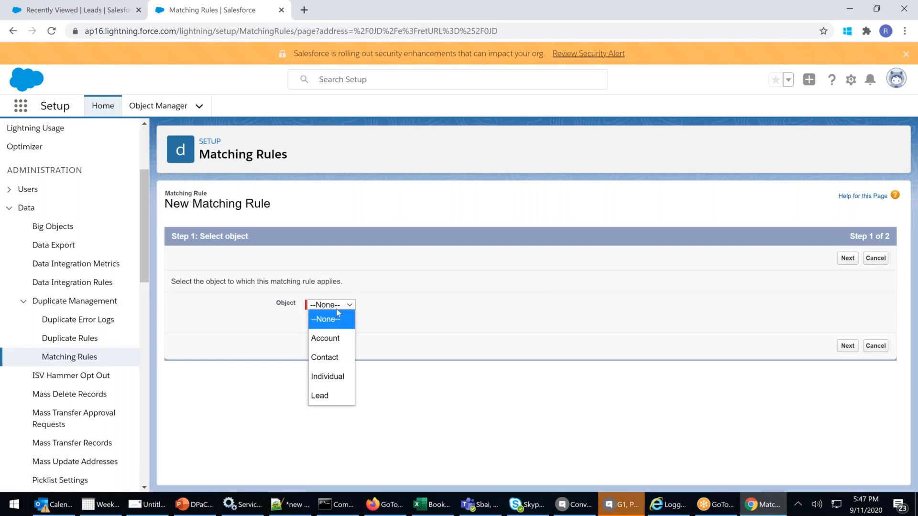
pyautogui.click(334, 362)
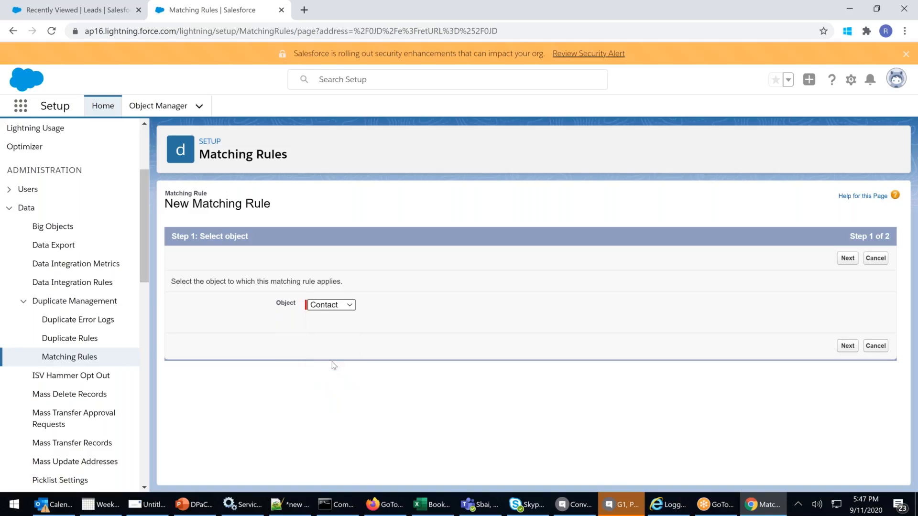
pyautogui.click(846, 260)
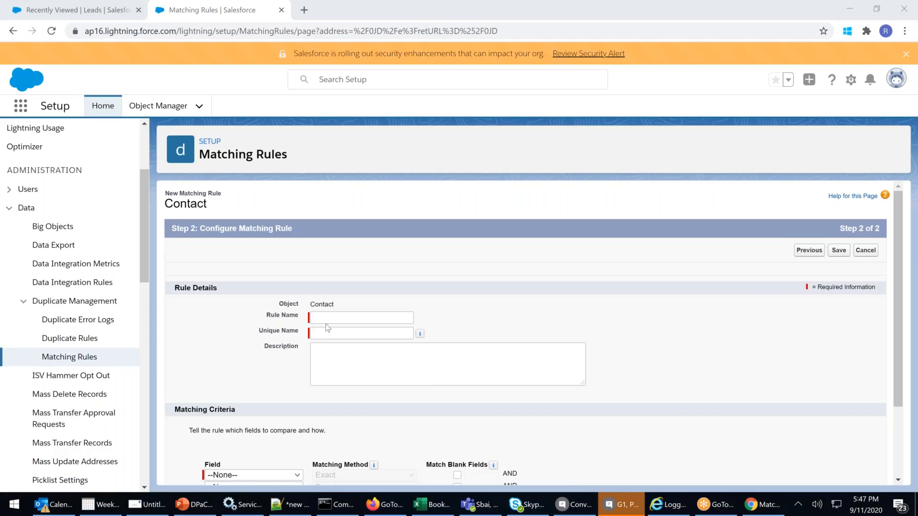
# Name the contact matching rule "Hyd Contact Dup1 by PhEmail" and let its unique name fill in from it
pyautogui.click(347, 317)
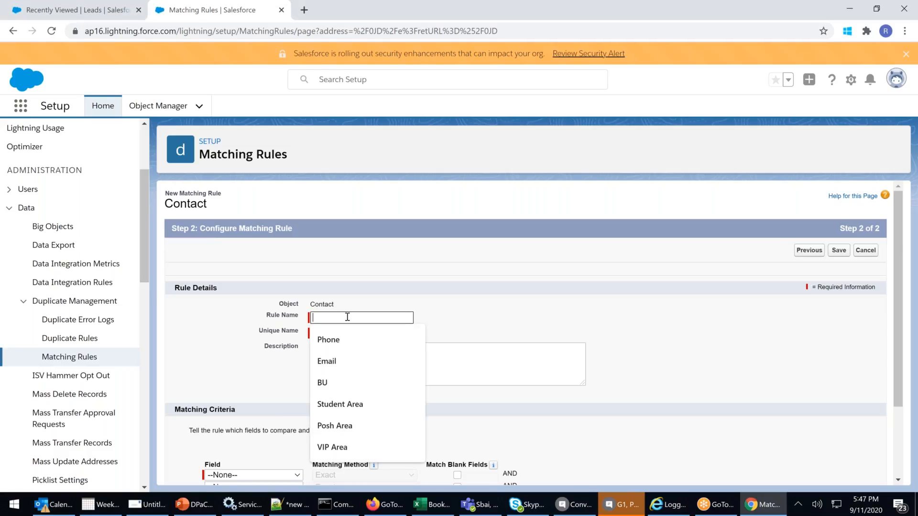
pyautogui.write('hYDE')
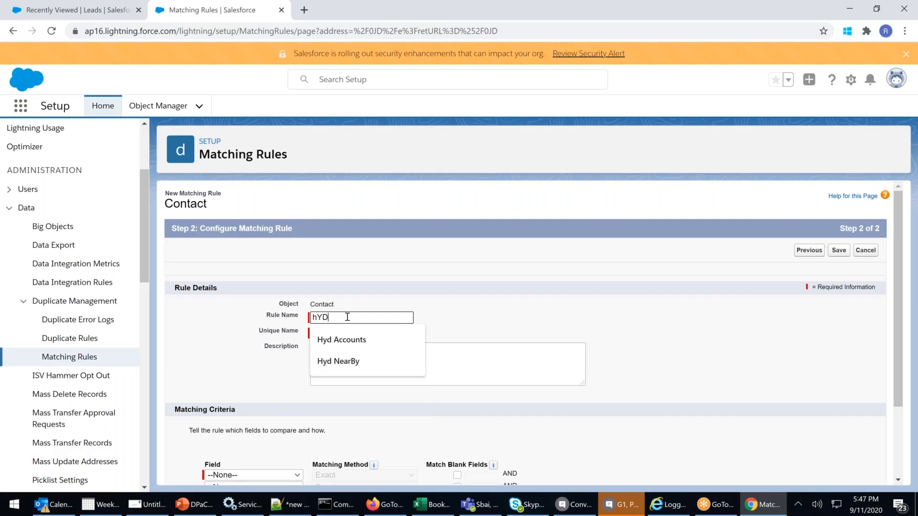
pyautogui.press('BackSpace')
pyautogui.press('BackSpace')
pyautogui.press('BackSpace')
pyautogui.press('BackSpace')
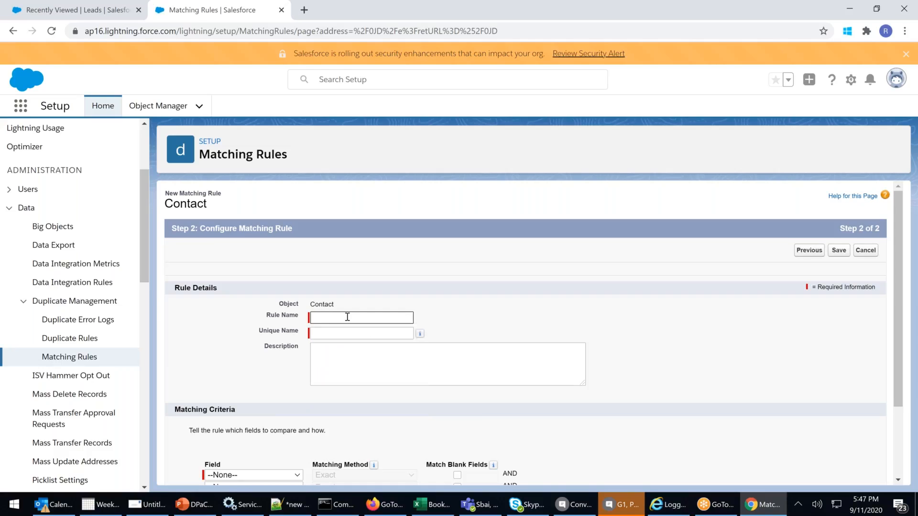
pyautogui.write('I')
pyautogui.press('BackSpace')
pyautogui.write('hYD')
pyautogui.press('BackSpace')
pyautogui.press('BackSpace')
pyautogui.press('BackSpace')
pyautogui.write('Hyd')
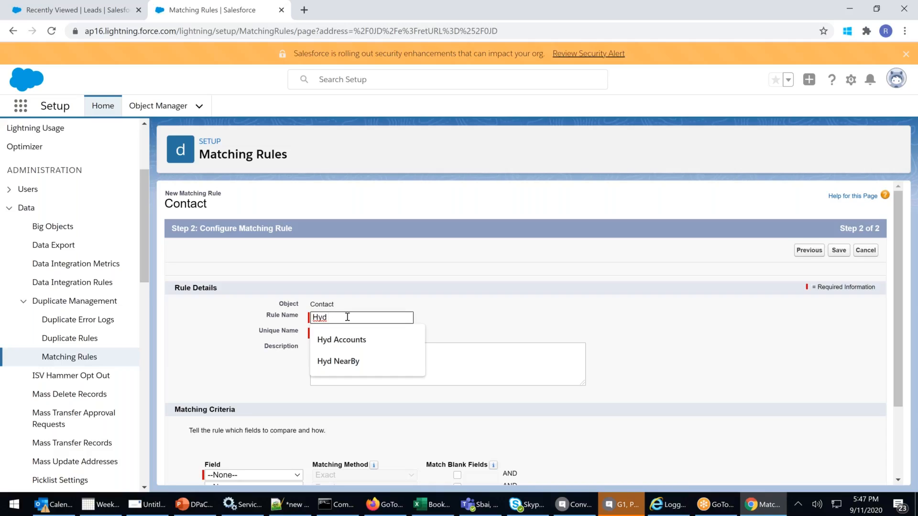
pyautogui.write('Contact')
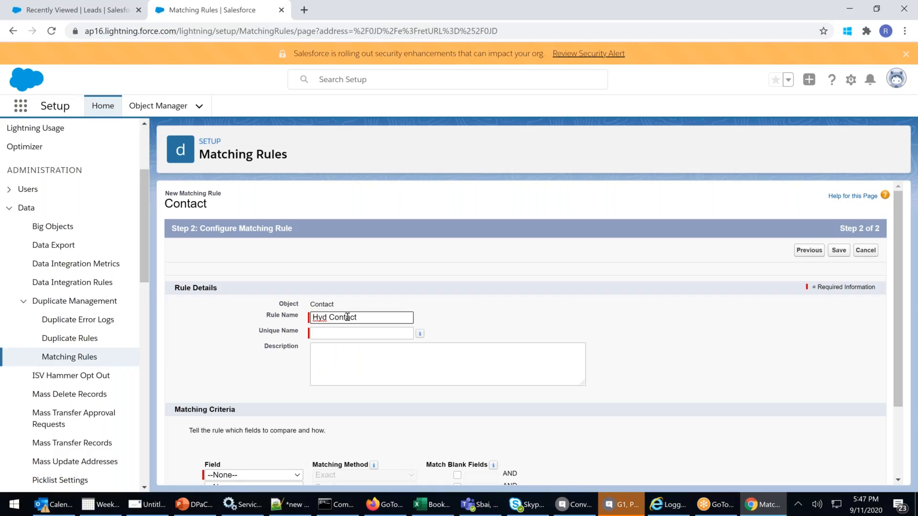
pyautogui.write(' Dup1 by PhEmail')
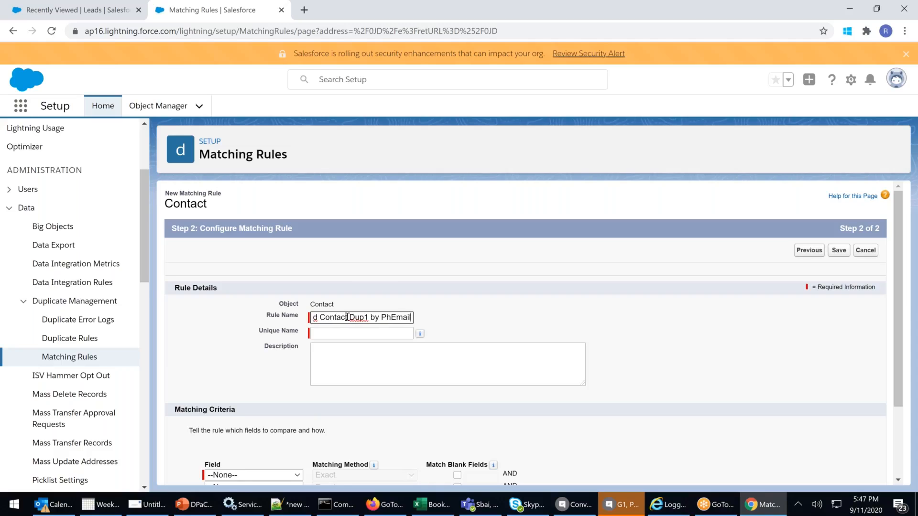
pyautogui.click(566, 314)
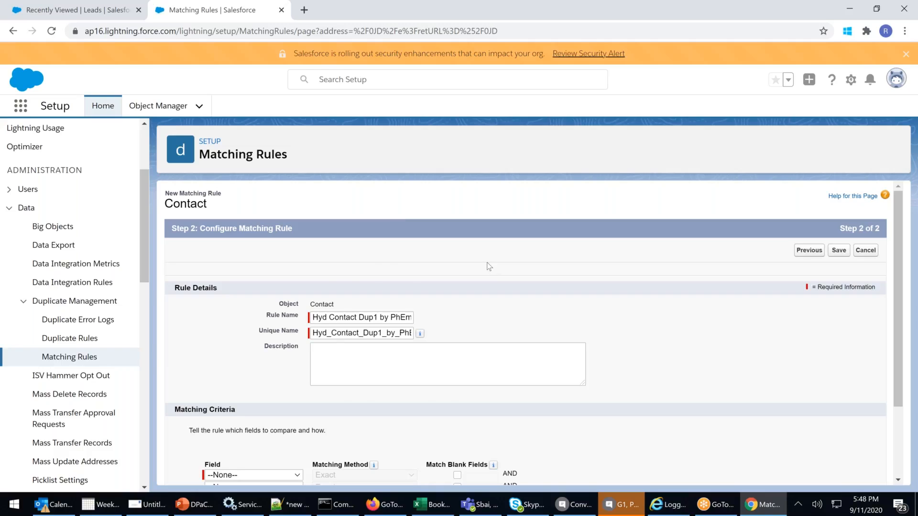
# Describe the matching rule as "For Hyd Cust , Finding Duplicate based on Phone andEmail"
pyautogui.click(390, 301)
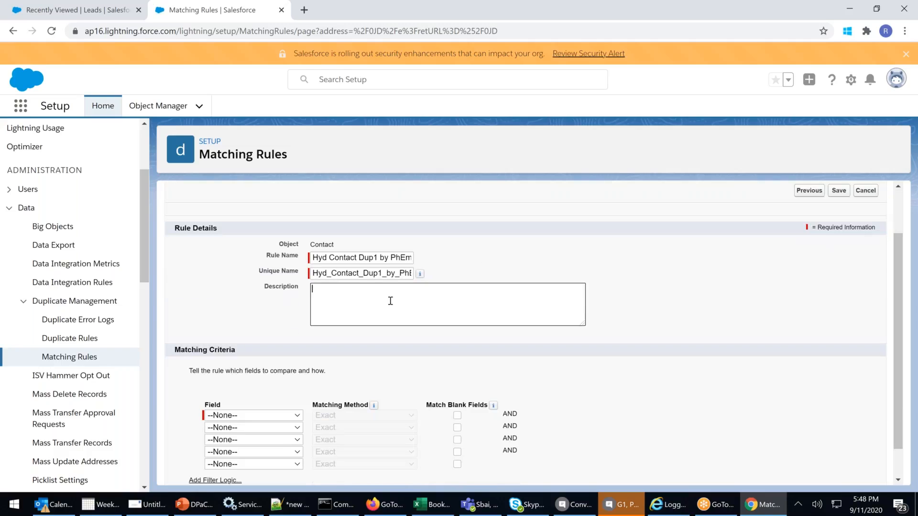
pyautogui.write('For Hyd Cust , Finding Duplicate based on Phone and')
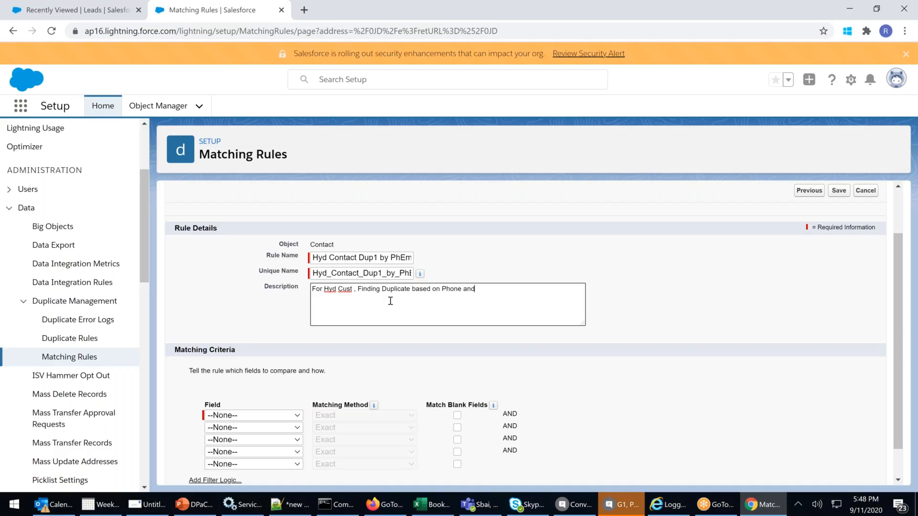
pyautogui.write('Email')
pyautogui.click(748, 299)
# Set the first matching criterion to the Phone field with the Exact matching method
pyautogui.scroll(-1, 565, 307)
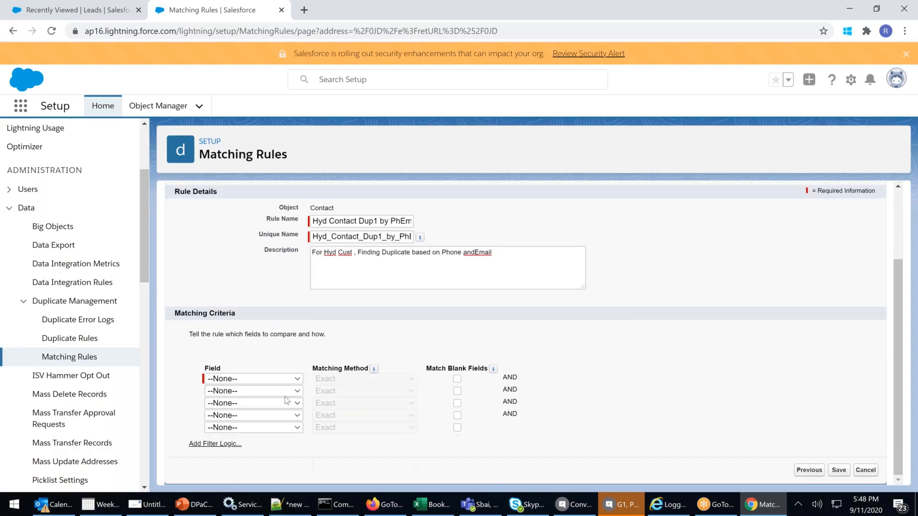
pyautogui.click(265, 379)
pyautogui.scroll(-3, 229, 282)
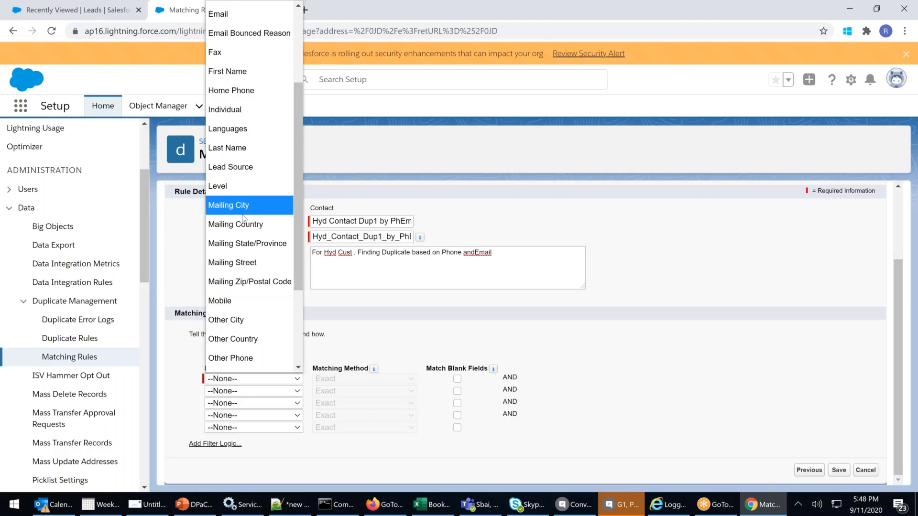
pyautogui.scroll(-3, 225, 311)
pyautogui.click(223, 321)
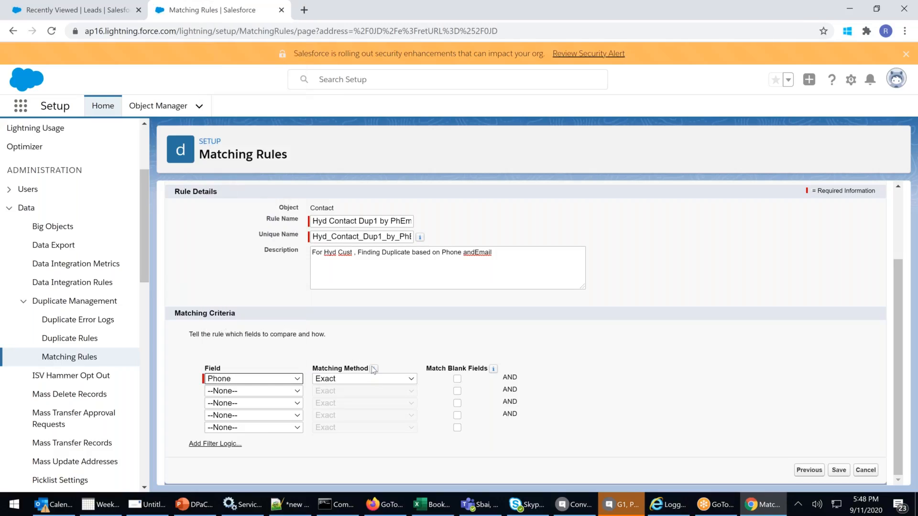
pyautogui.click(369, 381)
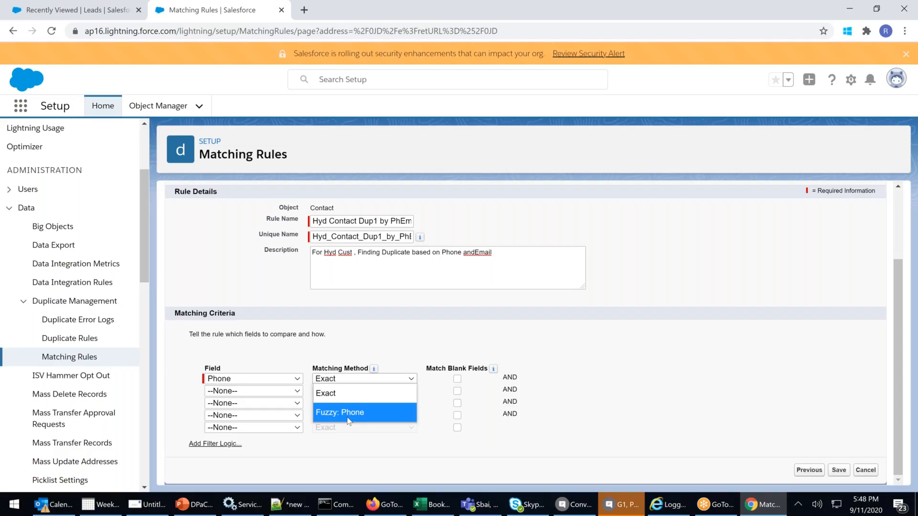
pyautogui.click(334, 393)
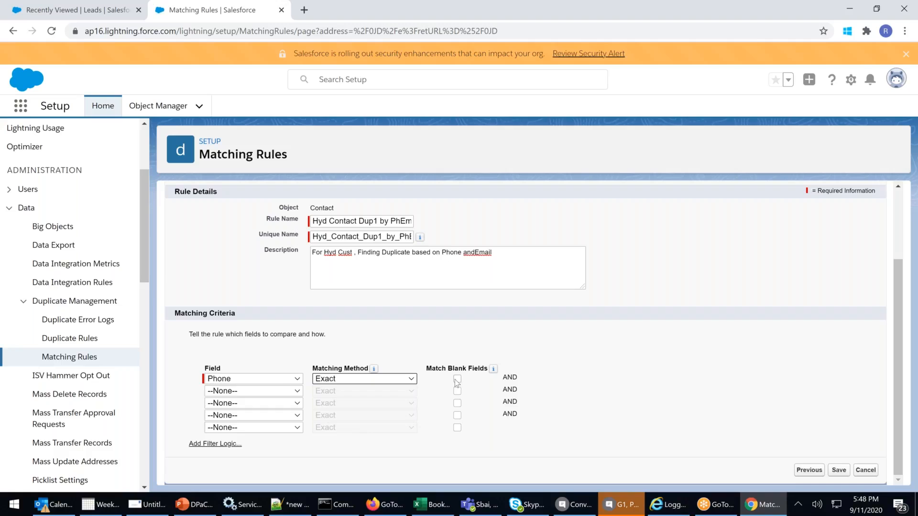
# Set the second matching criterion to the Email field with the Exact matching method
pyautogui.click(270, 392)
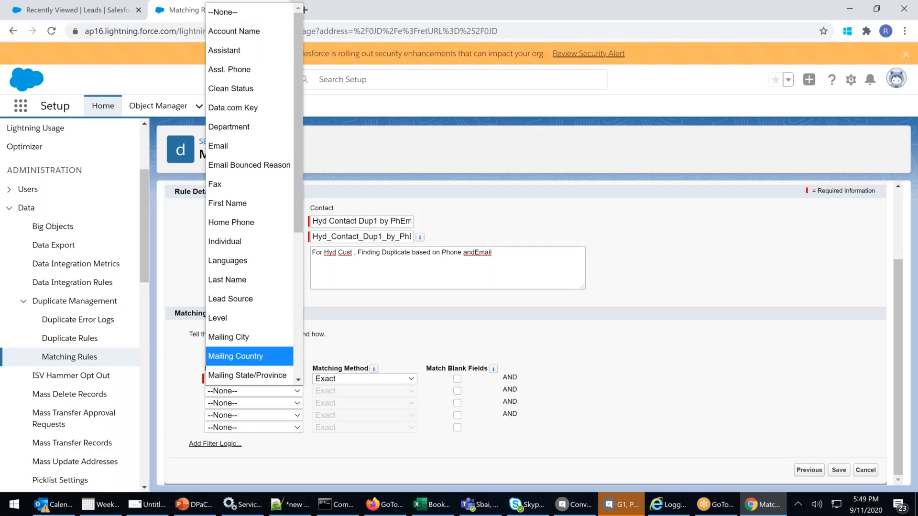
pyautogui.click(388, 334)
pyautogui.click(241, 395)
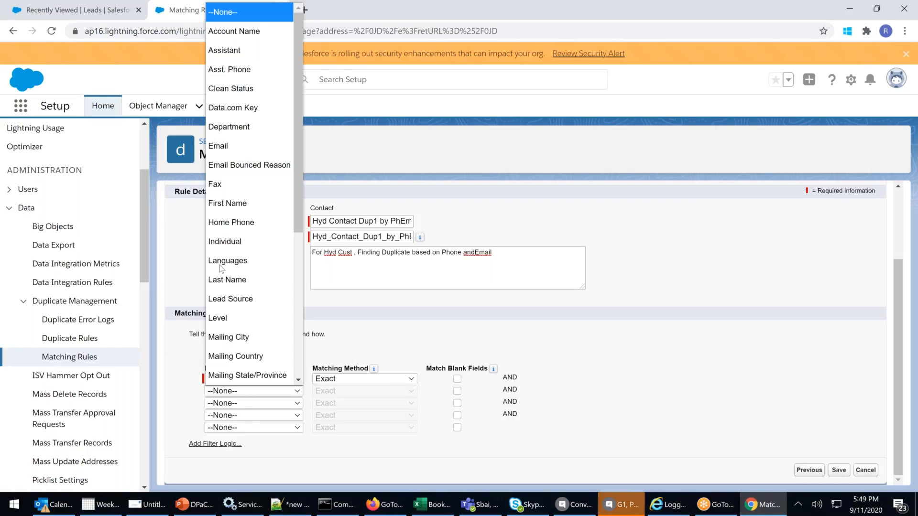
pyautogui.click(225, 146)
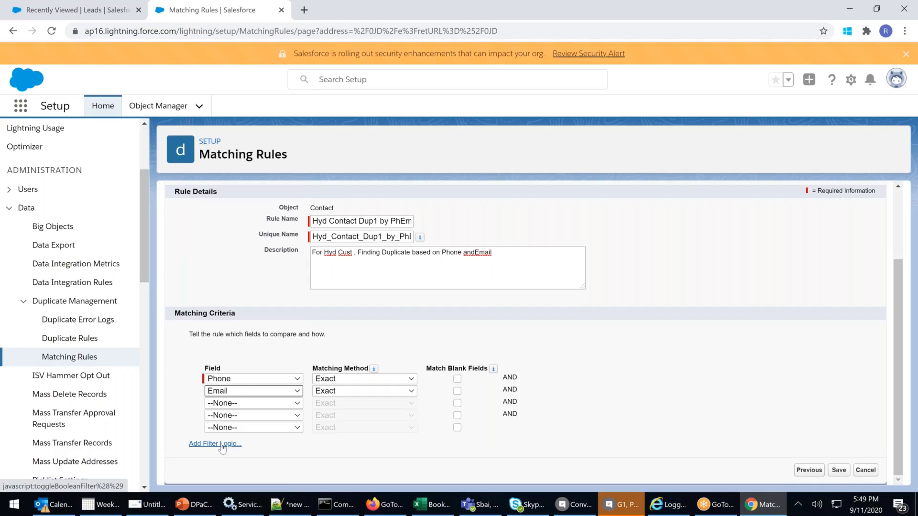
# Add Mobile as the third matching criterion and Email as the fourth, both with the Exact matching method
pyautogui.click(228, 404)
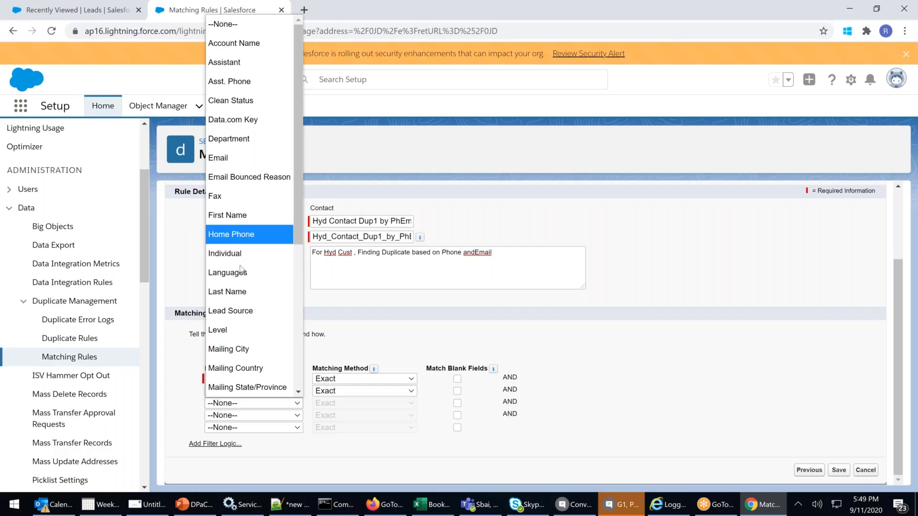
pyautogui.scroll(-3, 225, 272)
pyautogui.click(228, 329)
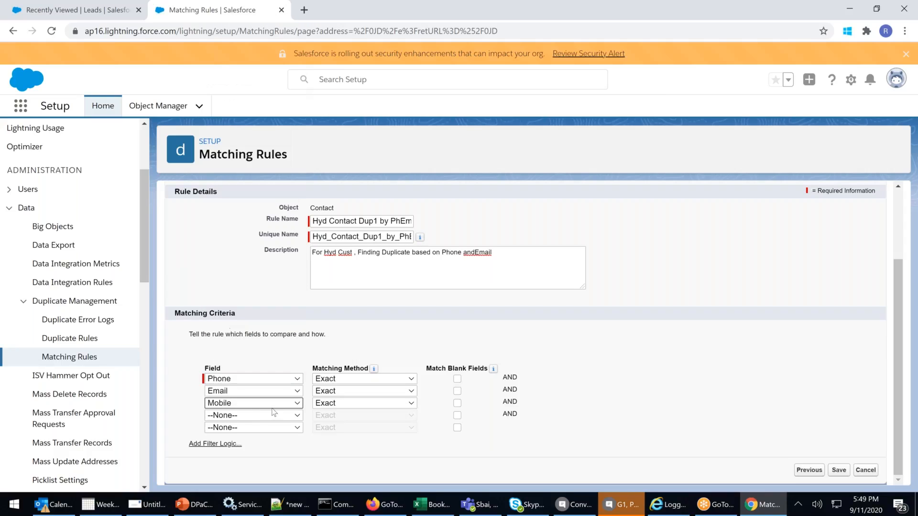
pyautogui.click(247, 416)
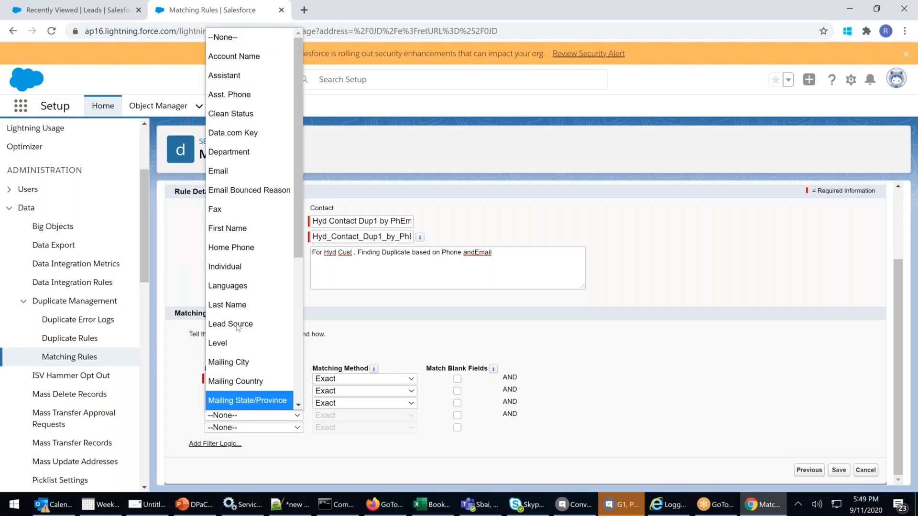
pyautogui.click(240, 171)
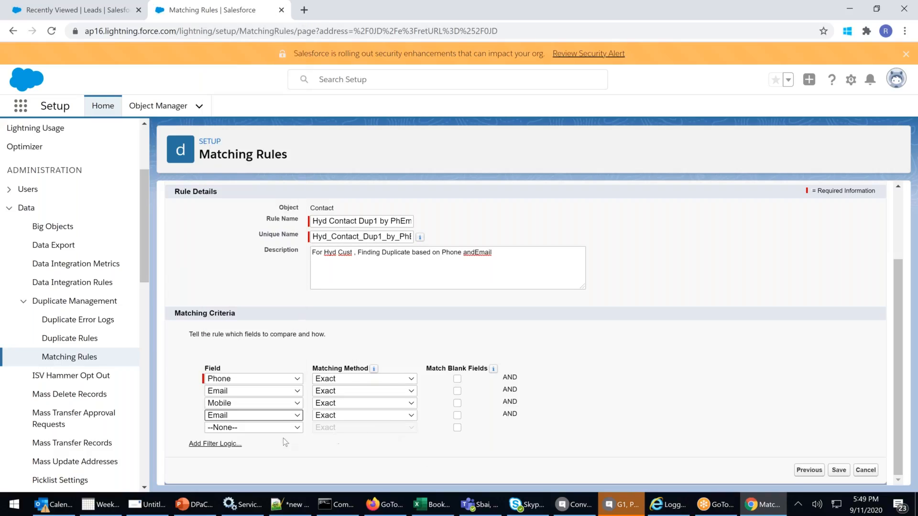
# Add filter logic to the matching criteria and change it to "(1 AND 2) or (3 AND 4)"
pyautogui.click(224, 444)
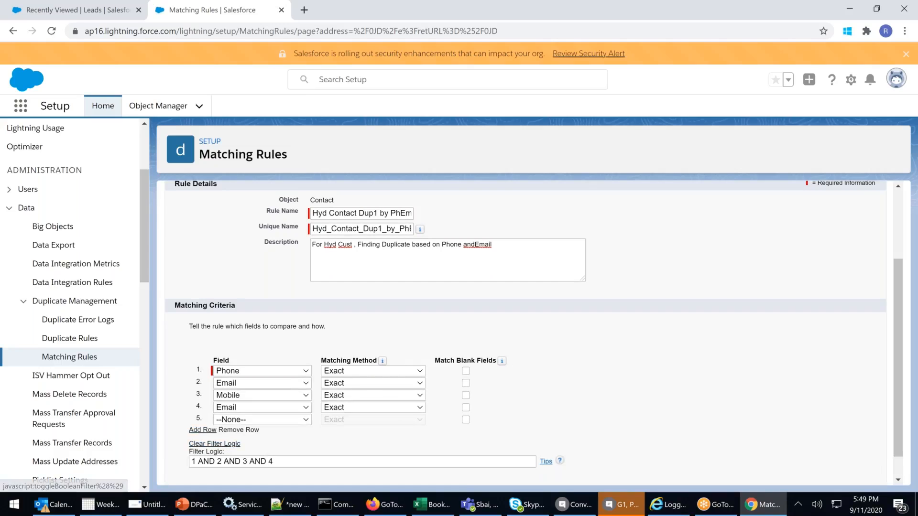
pyautogui.doubleClick(207, 461)
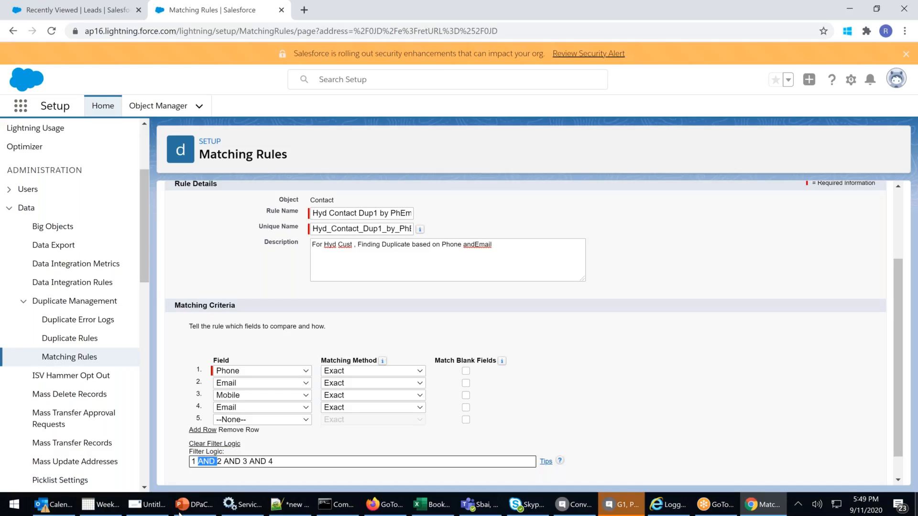
pyautogui.click(221, 462)
pyautogui.write(')')
pyautogui.click(191, 462)
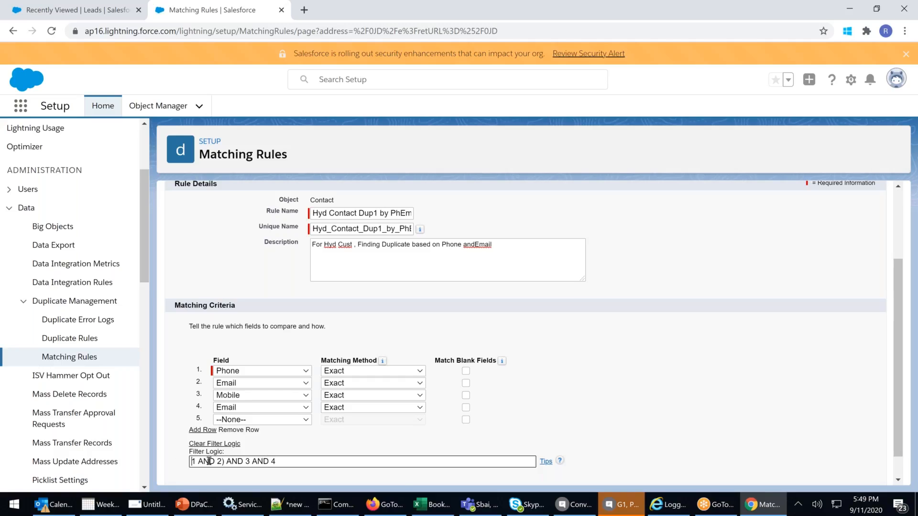
pyautogui.write('(')
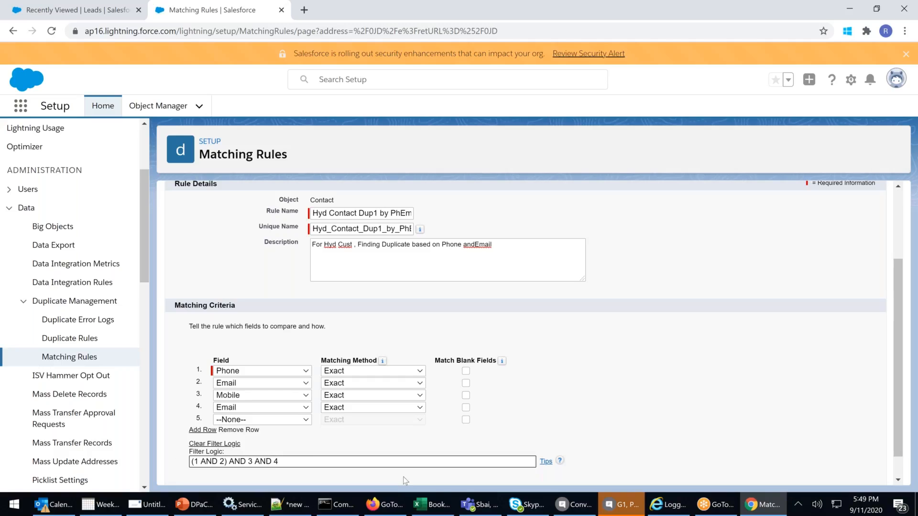
pyautogui.doubleClick(235, 461)
pyautogui.write('or (')
pyautogui.click(404, 463)
pyautogui.write(')')
pyautogui.moveTo(288, 461); pyautogui.dragTo(191, 462)
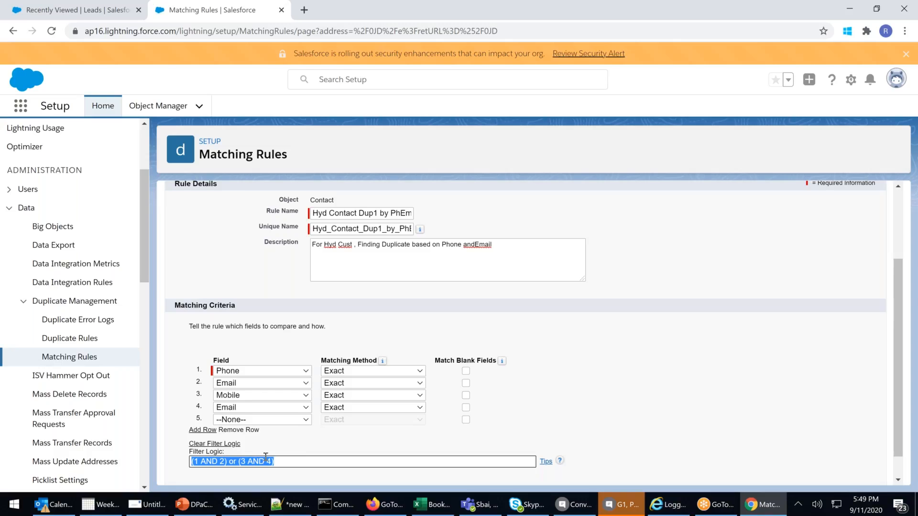
# Save the contact matching rule, activate it and check its status
pyautogui.scroll(-1, 276, 437)
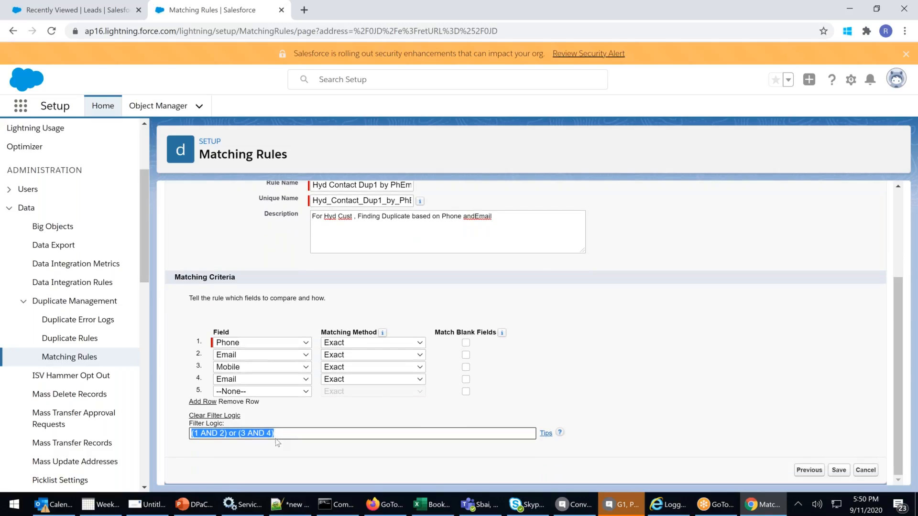
pyautogui.scroll(1, 644, 386)
pyautogui.scroll(-1, 644, 386)
pyautogui.click(839, 470)
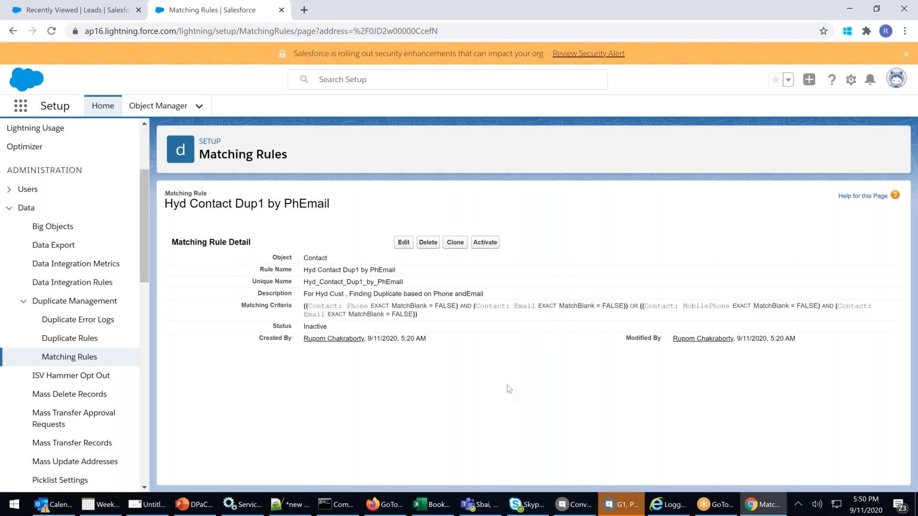
pyautogui.click(485, 243)
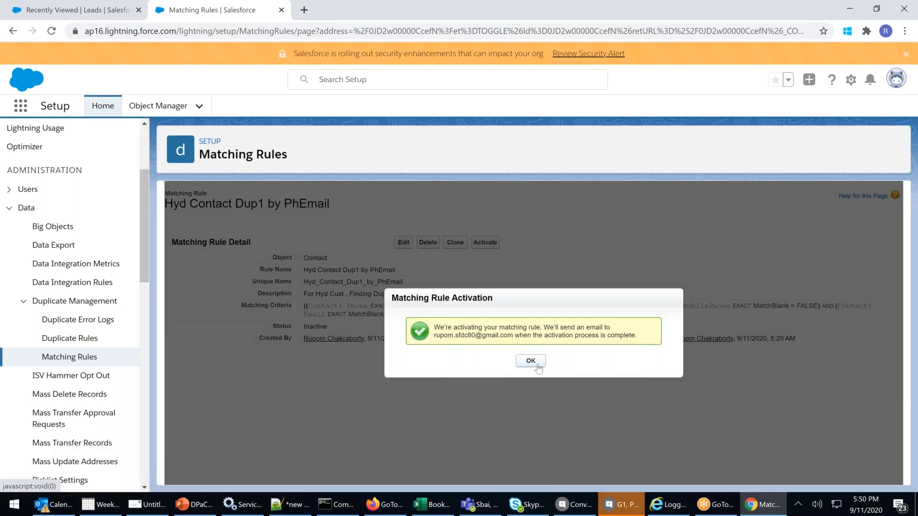
pyautogui.click(529, 362)
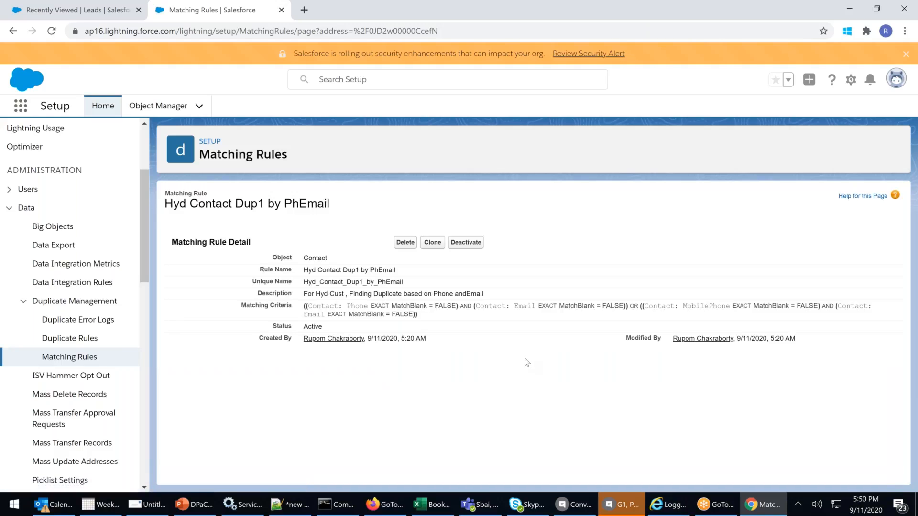
pyautogui.moveTo(286, 327); pyautogui.dragTo(322, 327)
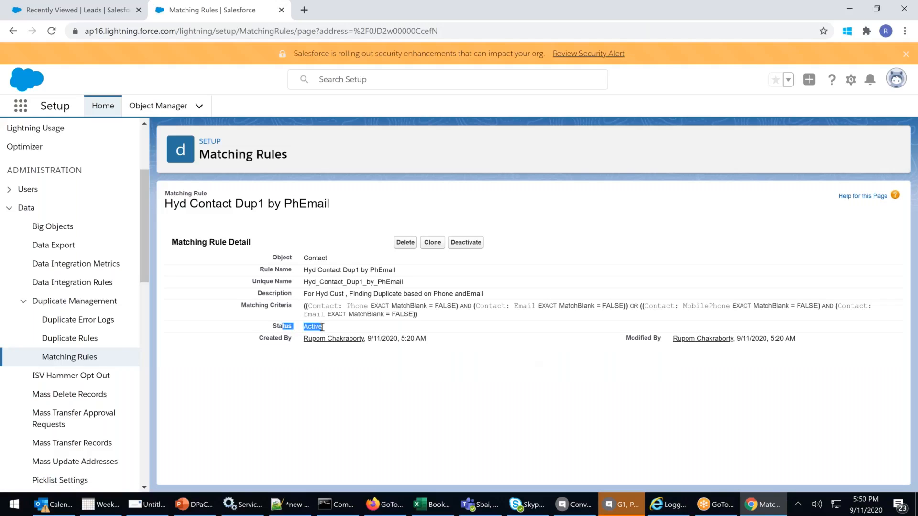
# Return to the list of matching rules and start another new rule for the Contact object
pyautogui.click(67, 360)
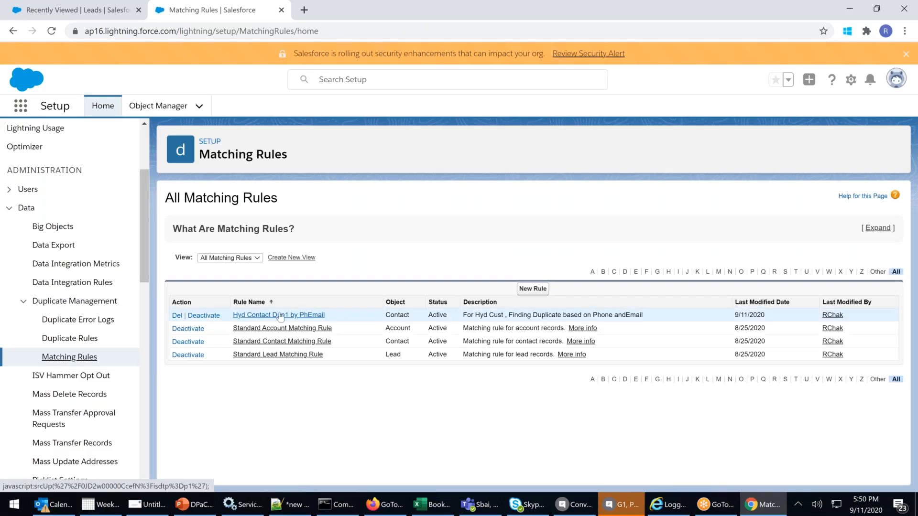
pyautogui.click(312, 315)
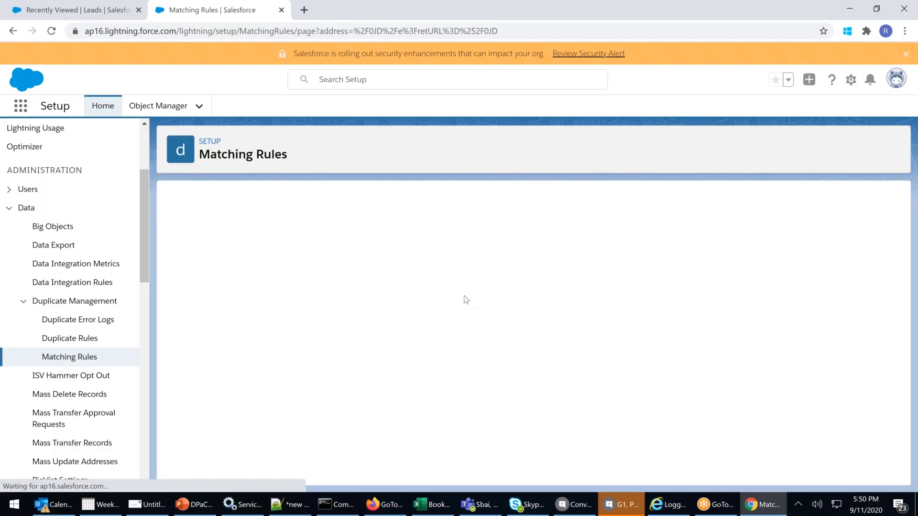
pyautogui.click(332, 305)
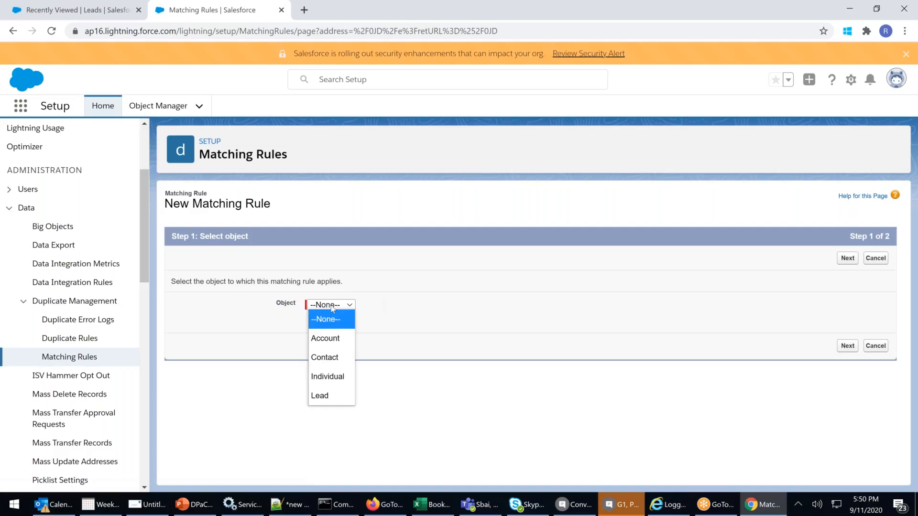
pyautogui.click(325, 359)
pyautogui.click(847, 258)
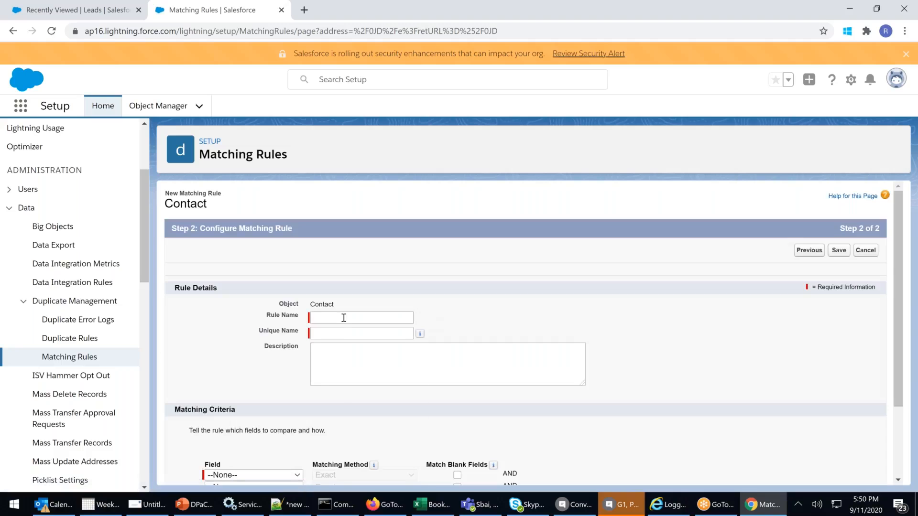
# Name the new rule "Hyd Contact Dup2 by PhEmail" and let its unique name fill in from it
pyautogui.click(344, 317)
pyautogui.write('Hyd')
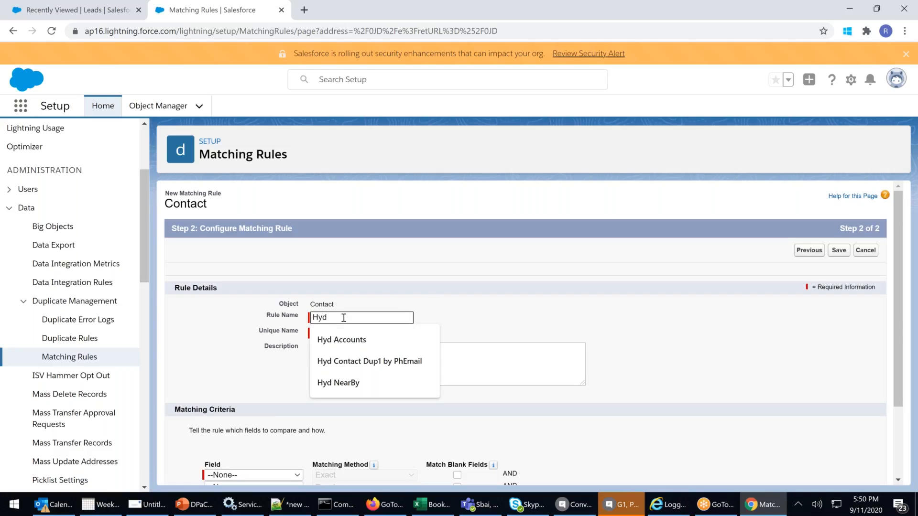
pyautogui.click(378, 362)
pyautogui.press('BackSpace')
pyautogui.write('2 by PhEm')
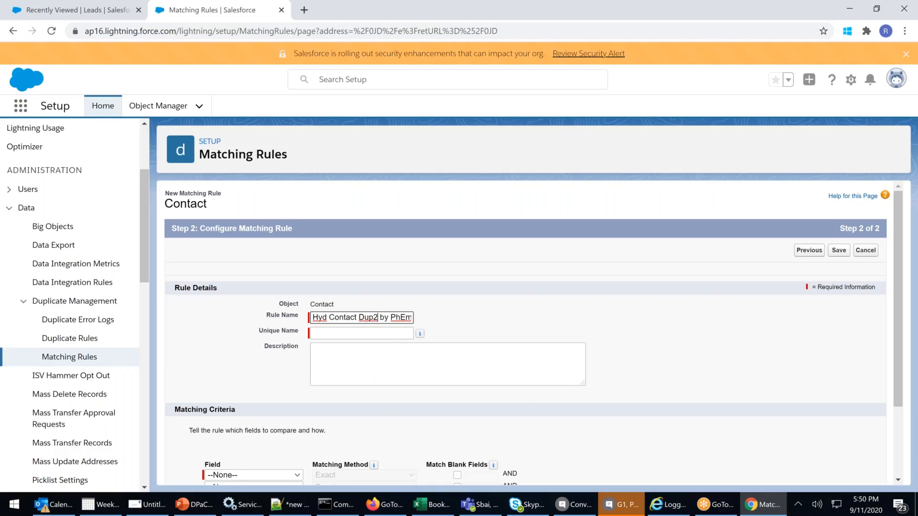
pyautogui.click(335, 330)
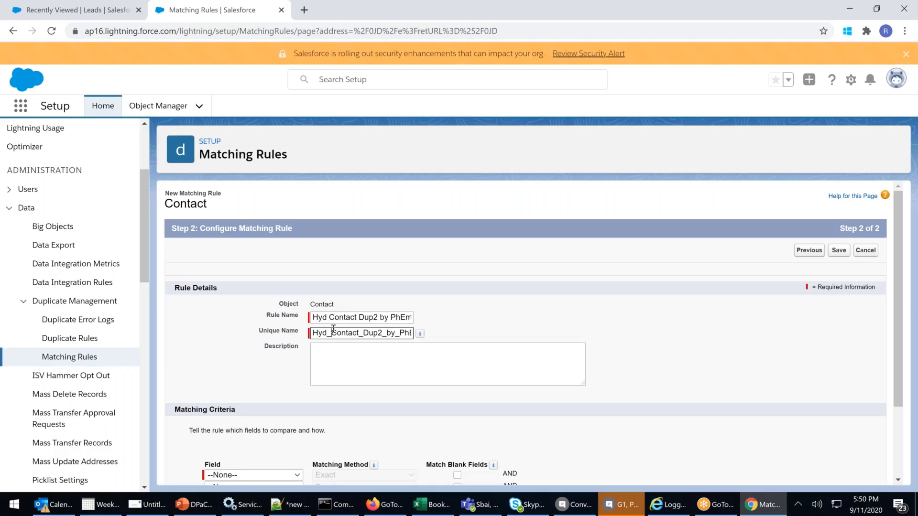
pyautogui.click(340, 365)
# Replace "PhEmail" in the rule name so that it reads "Hyd Contact Dup2 by lastname&mobile"
pyautogui.doubleClick(390, 317)
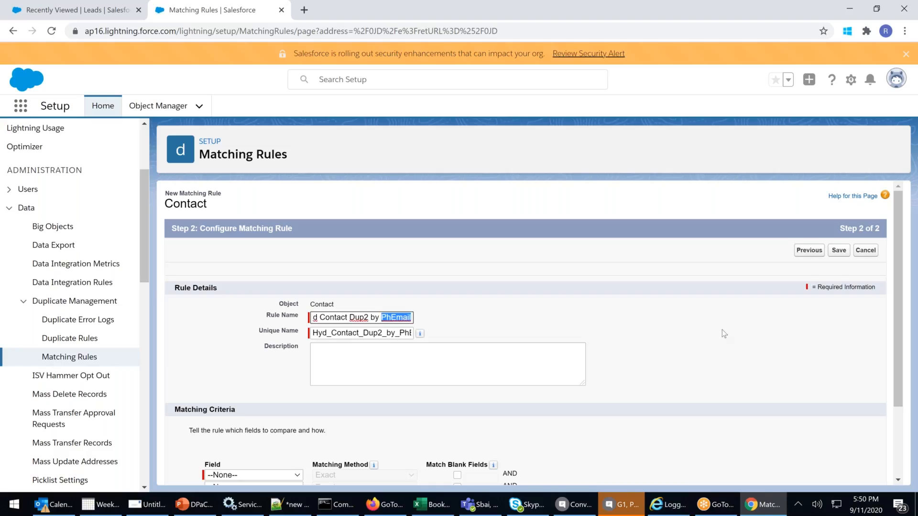
pyautogui.press('BackSpace')
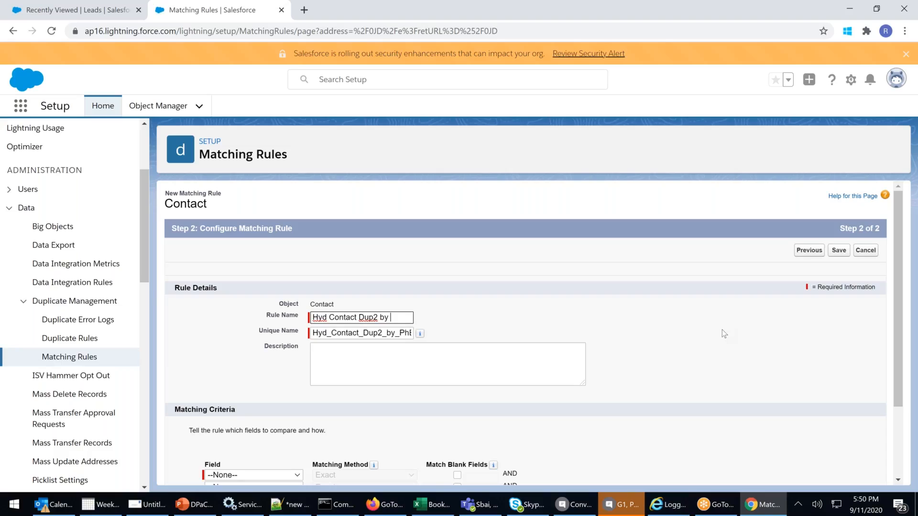
pyautogui.write('lastname')
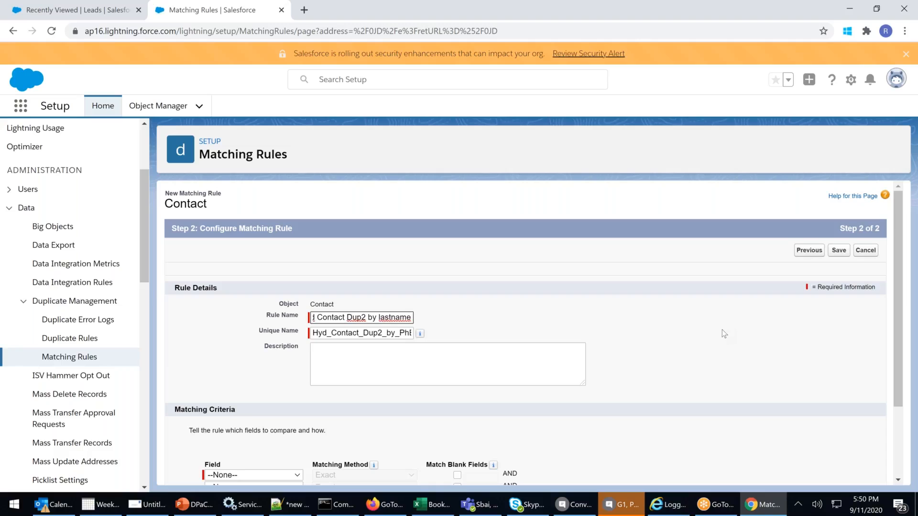
pyautogui.write('&mobile')
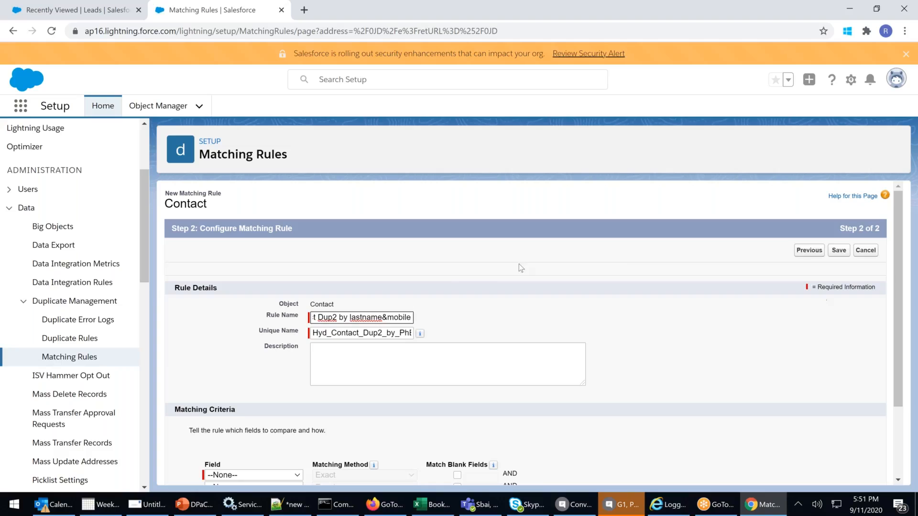
pyautogui.click(550, 335)
pyautogui.click(326, 364)
# Set the first two matching criteria to Last Name and Mobile with the Exact method, and save the rule
pyautogui.scroll(-2, 327, 363)
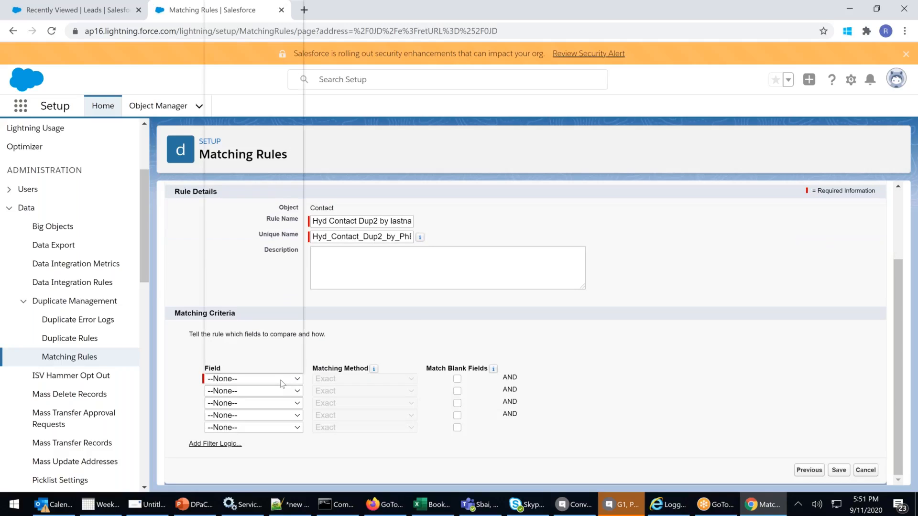
pyautogui.click(253, 378)
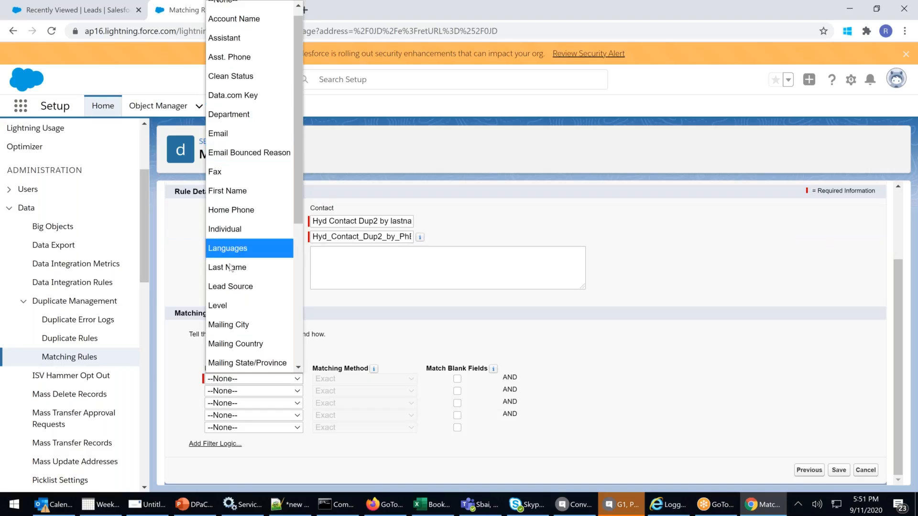
pyautogui.click(262, 268)
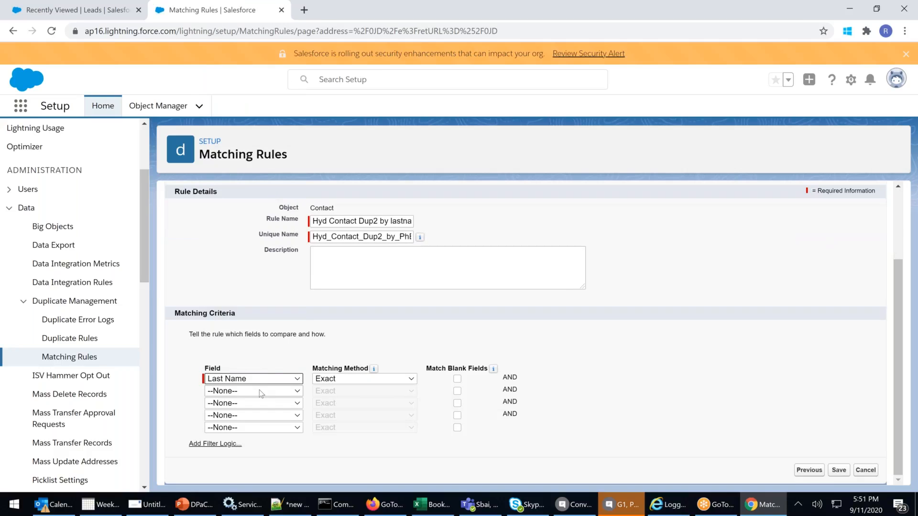
pyautogui.click(261, 391)
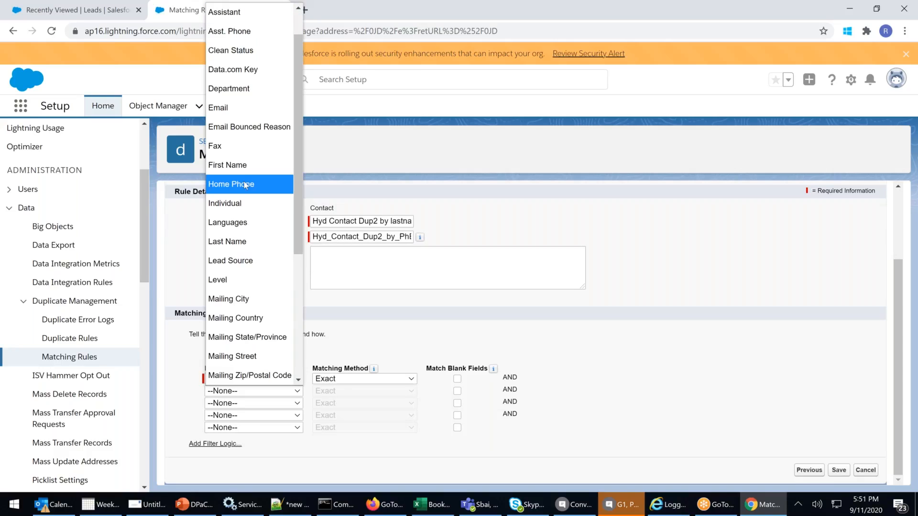
pyautogui.scroll(1, 244, 185)
pyautogui.scroll(-5, 239, 187)
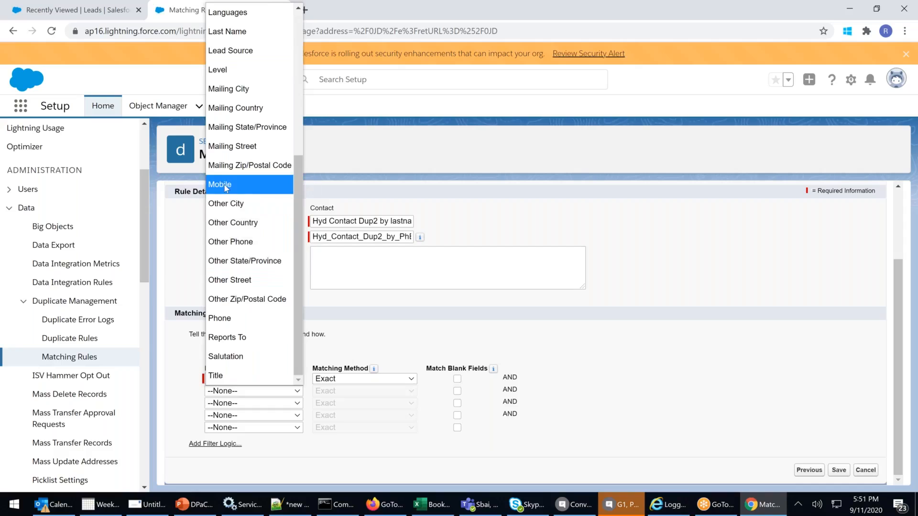
pyautogui.click(224, 187)
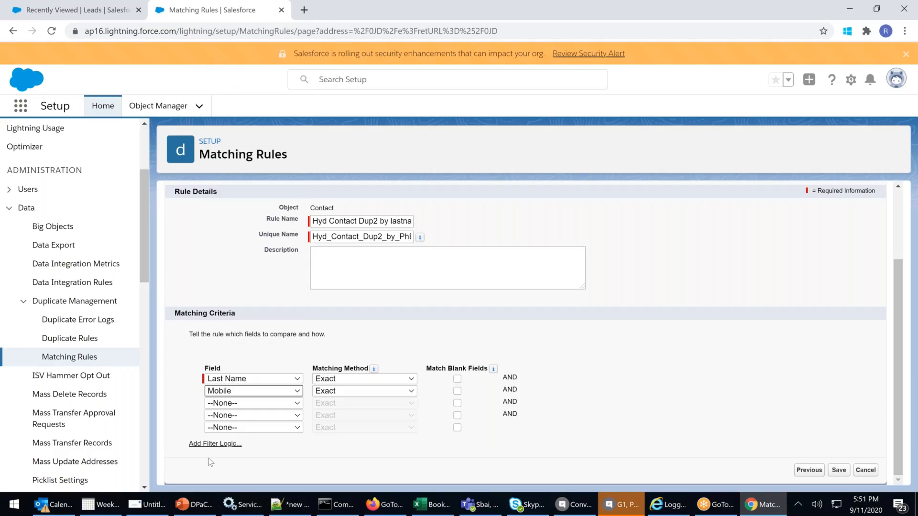
pyautogui.click(840, 470)
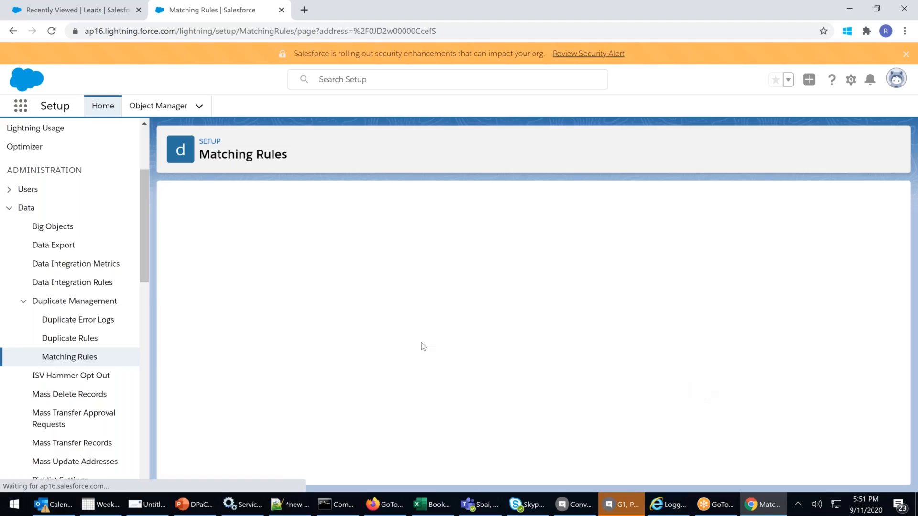
# Activate the "Hyd Contact Dup2 by lastname&mobile" matching rule and return to the list of matching rules
pyautogui.click(486, 243)
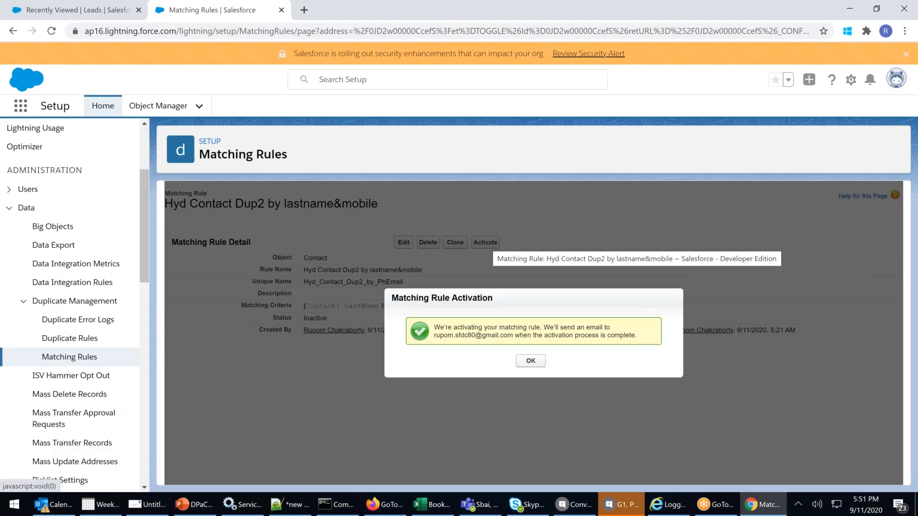
pyautogui.click(526, 360)
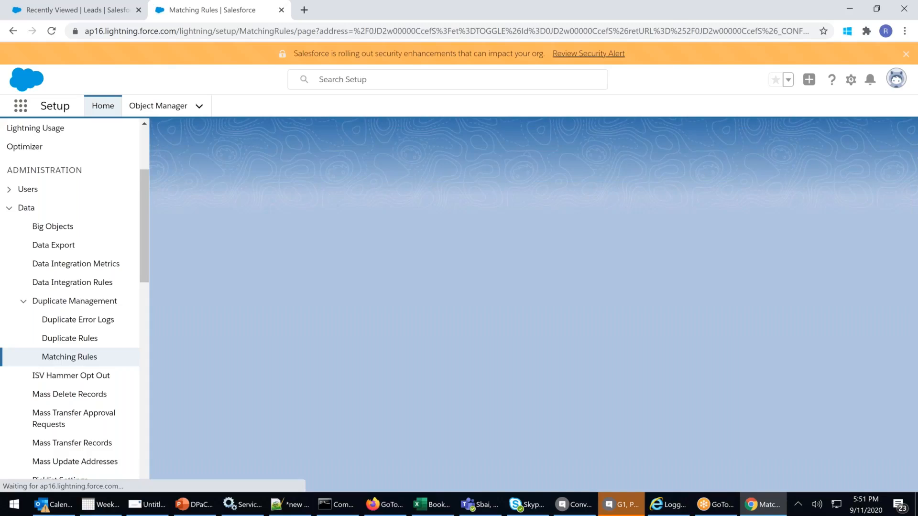
pyautogui.click(72, 359)
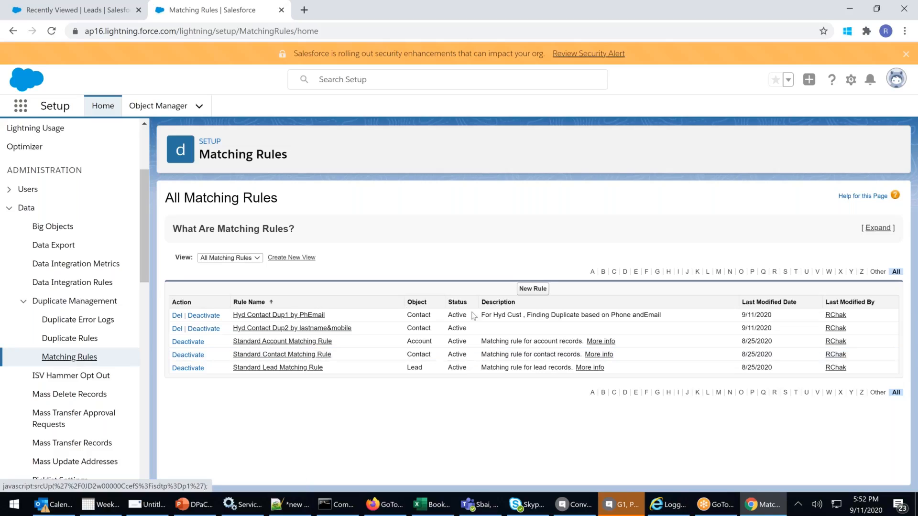
# Open the duplicate rules and start a new rule for the Contact object
pyautogui.click(70, 338)
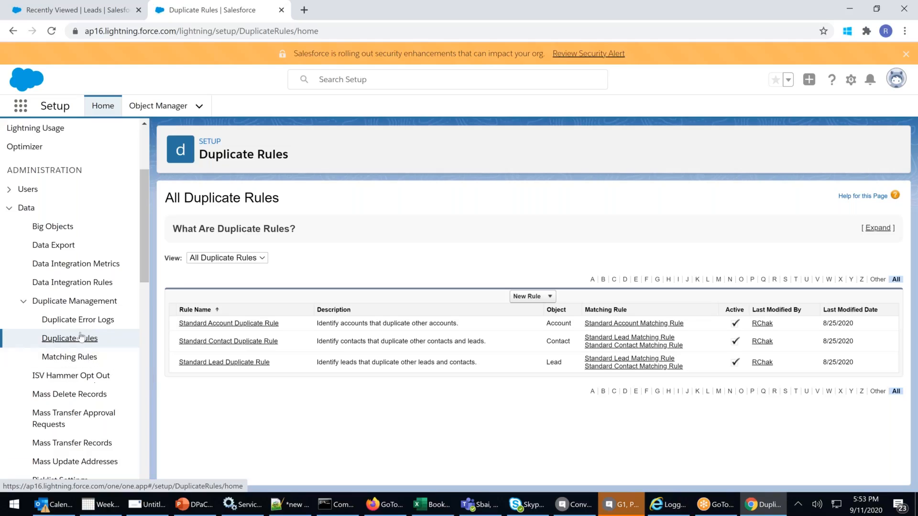
pyautogui.click(552, 296)
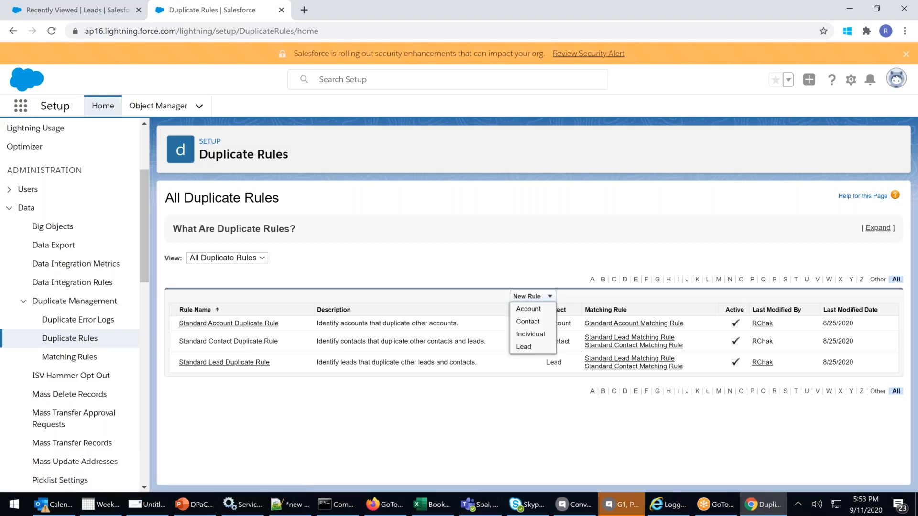
pyautogui.click(527, 321)
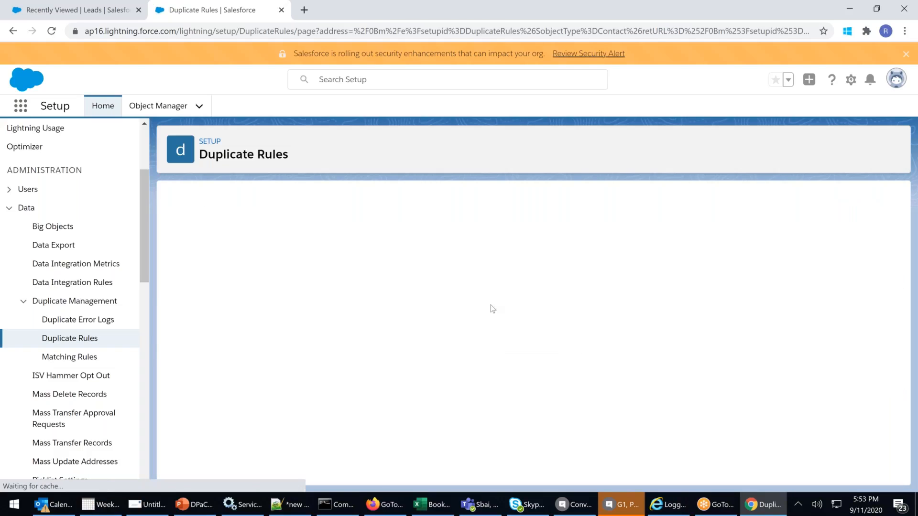
# Name the new duplicate rule "Hyderabad Duplicate Contacts"
pyautogui.click(337, 267)
pyautogui.click(336, 267)
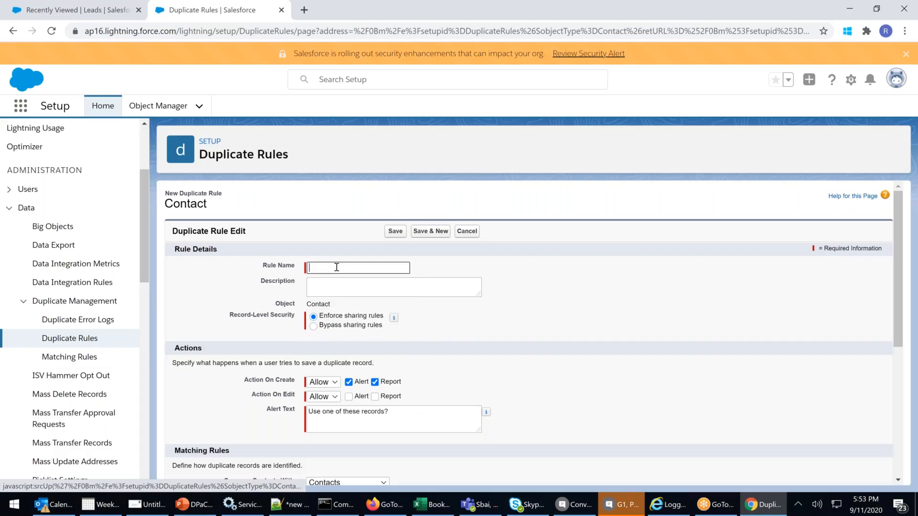
pyautogui.write('Hy')
pyautogui.press('BackSpace')
pyautogui.write('yde')
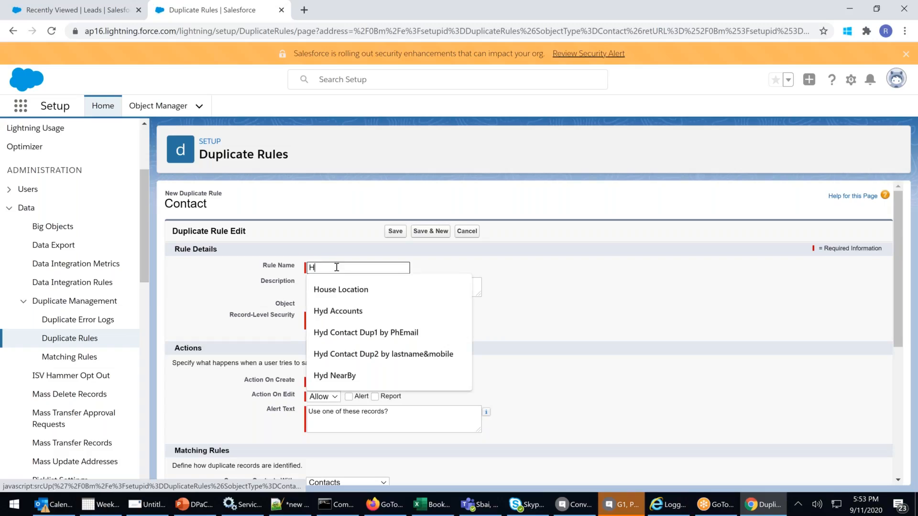
pyautogui.write('rabad D')
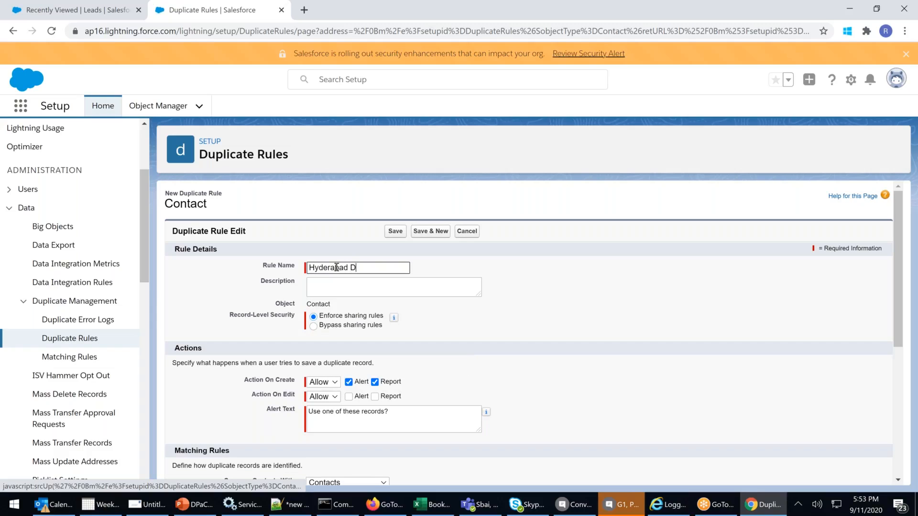
pyautogui.write('uplicate Contacts')
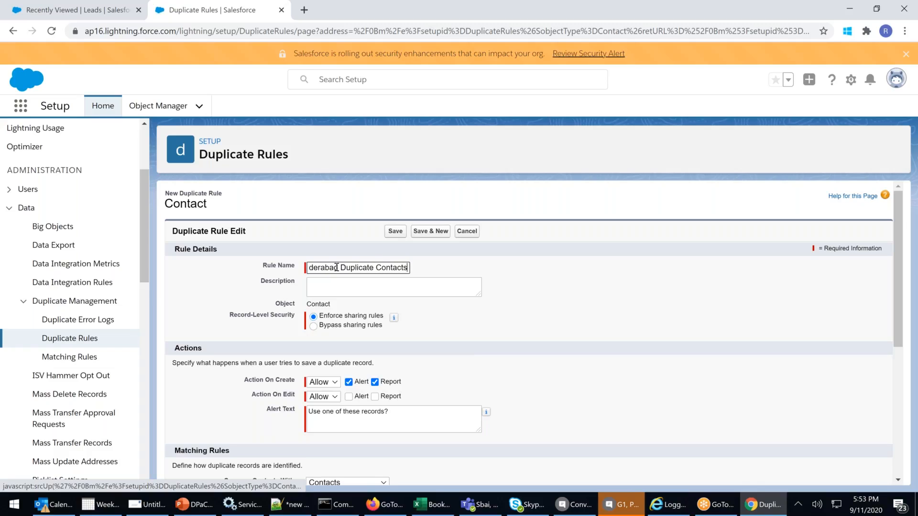
pyautogui.click(514, 307)
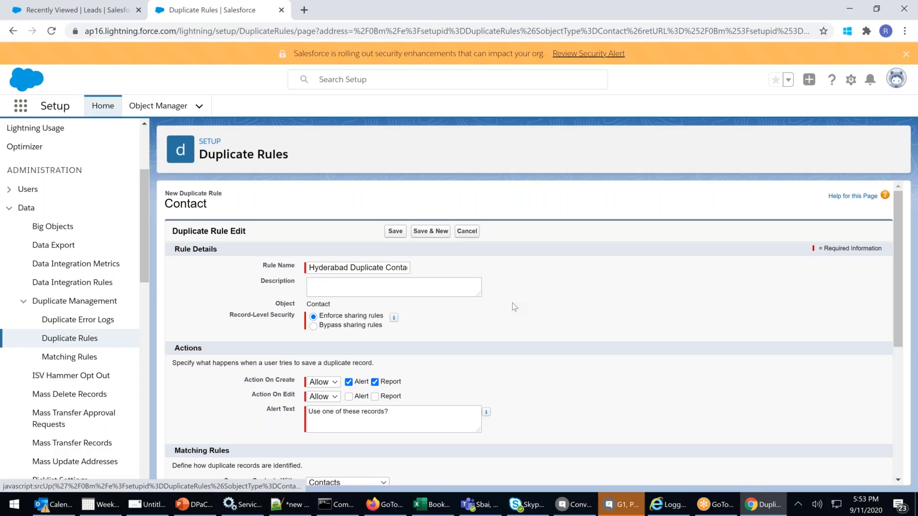
pyautogui.click(416, 286)
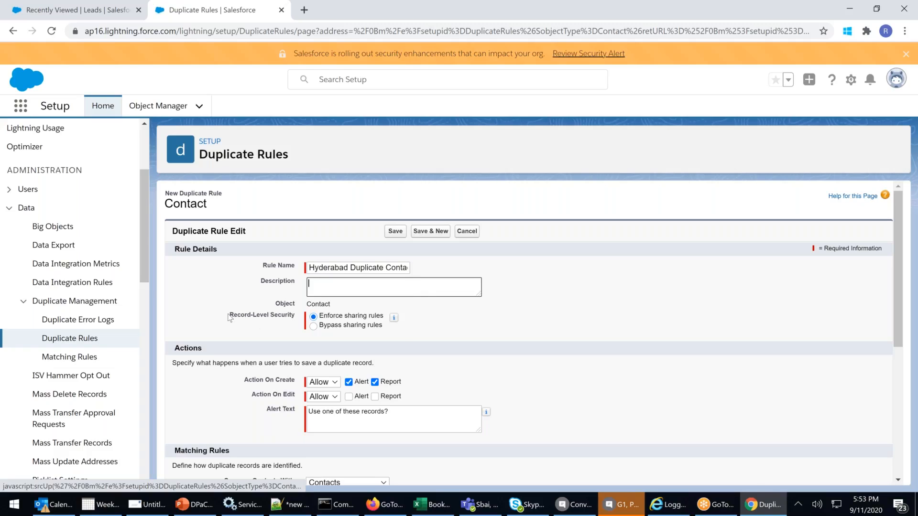
pyautogui.moveTo(412, 308); pyautogui.dragTo(475, 326)
pyautogui.click(476, 323)
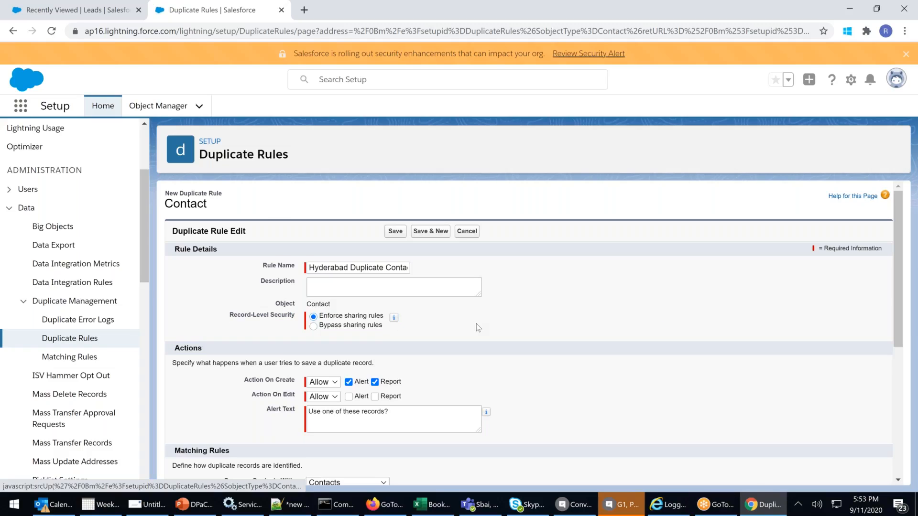
pyautogui.scroll(-2, 477, 323)
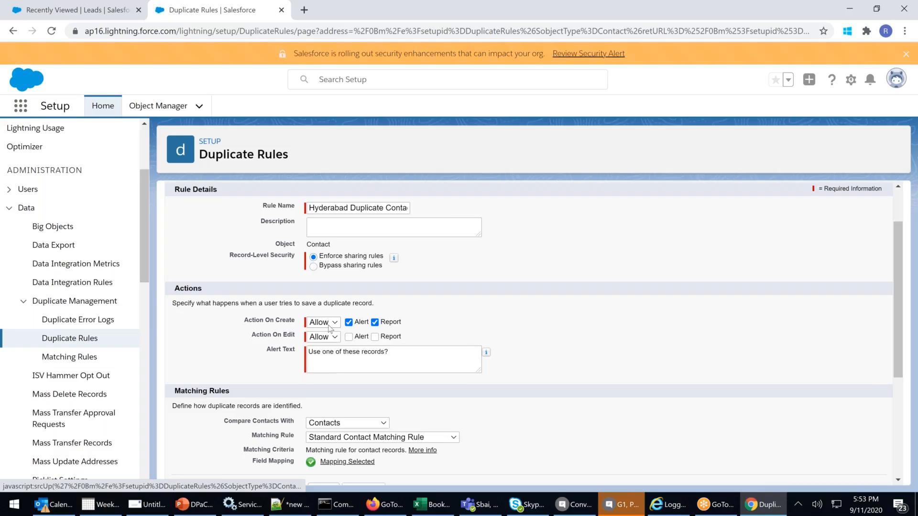
pyautogui.click(330, 327)
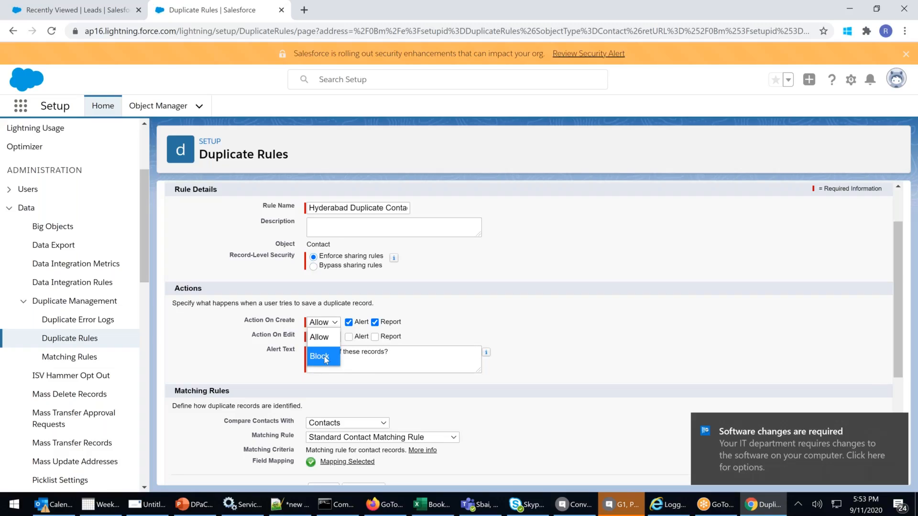
pyautogui.click(185, 307)
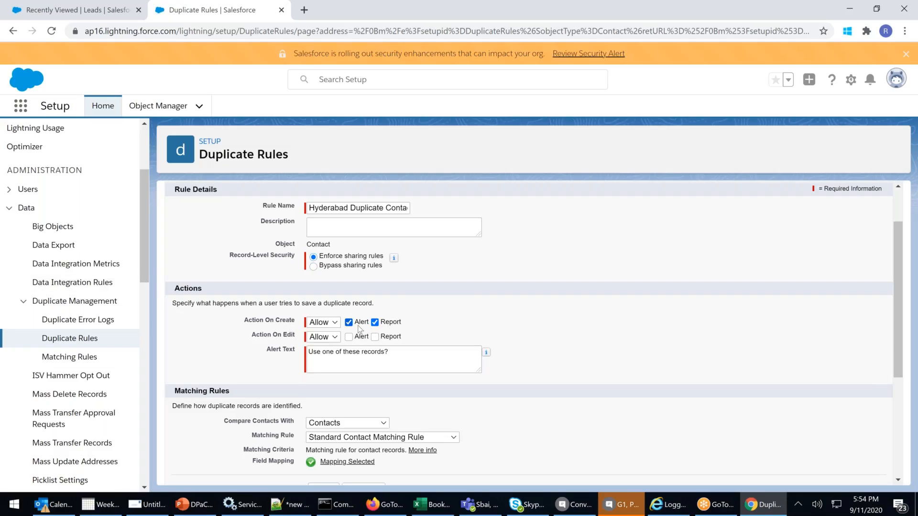
# Replace the alert text with "This looks to be duplicate . Please check before creating Record 88888888"
pyautogui.moveTo(393, 353); pyautogui.dragTo(126, 283)
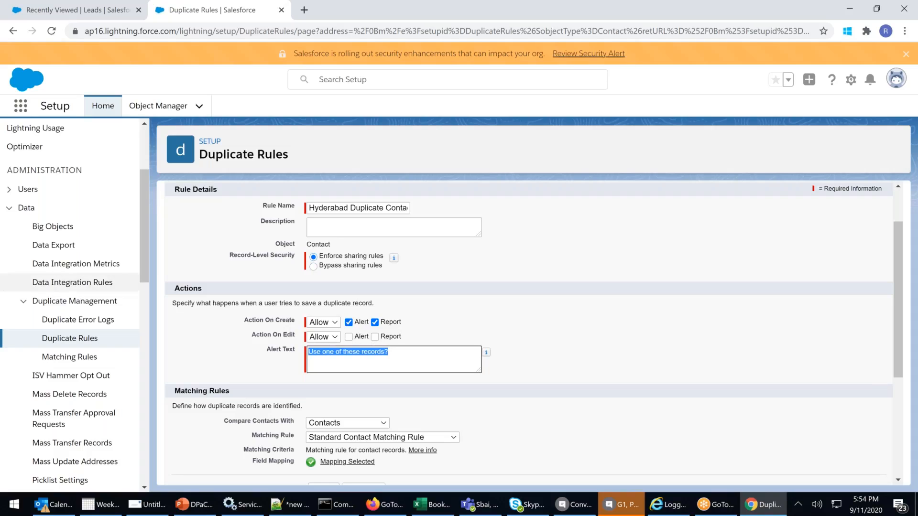
pyautogui.press('BackSpace')
pyautogui.write('This looks to be duplicate ')
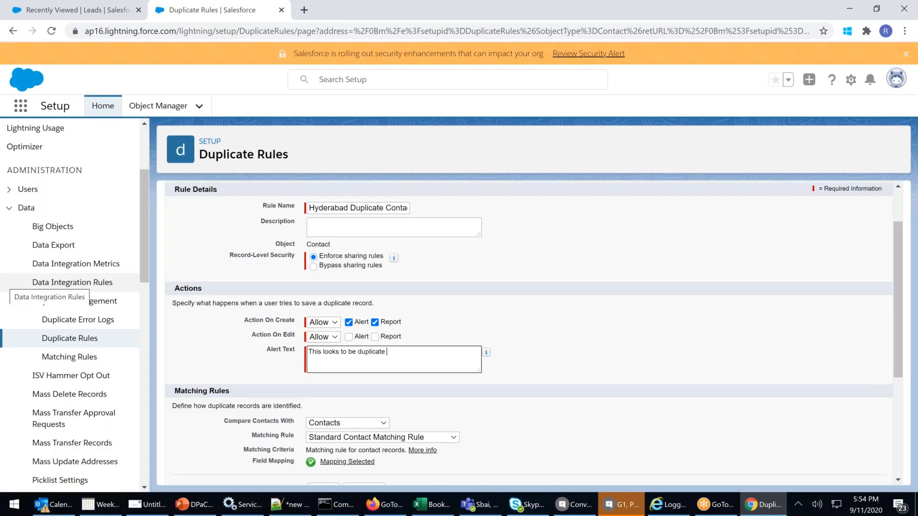
pyautogui.write('. Please check before creating Reco')
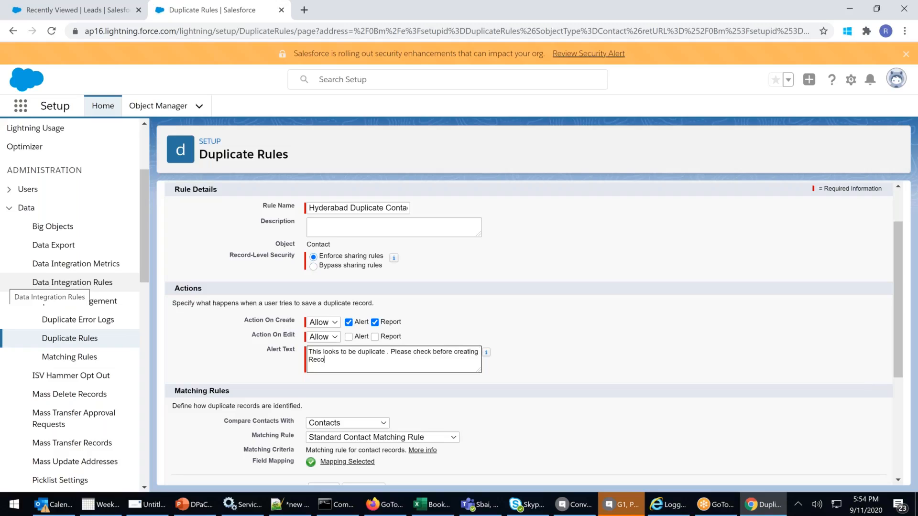
pyautogui.write('rd 88888888')
# Keep the create action on Allow and enable both Alert and Report for the edit action
pyautogui.click(328, 323)
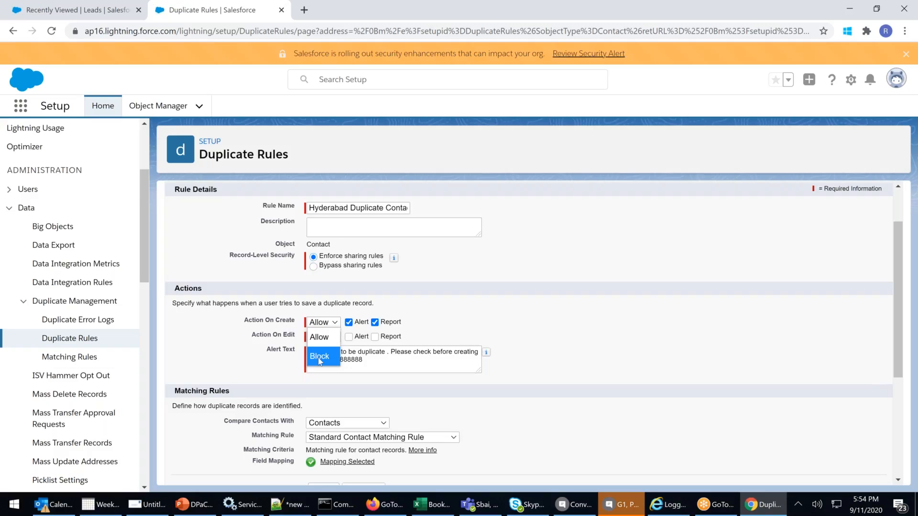
pyautogui.click(324, 331)
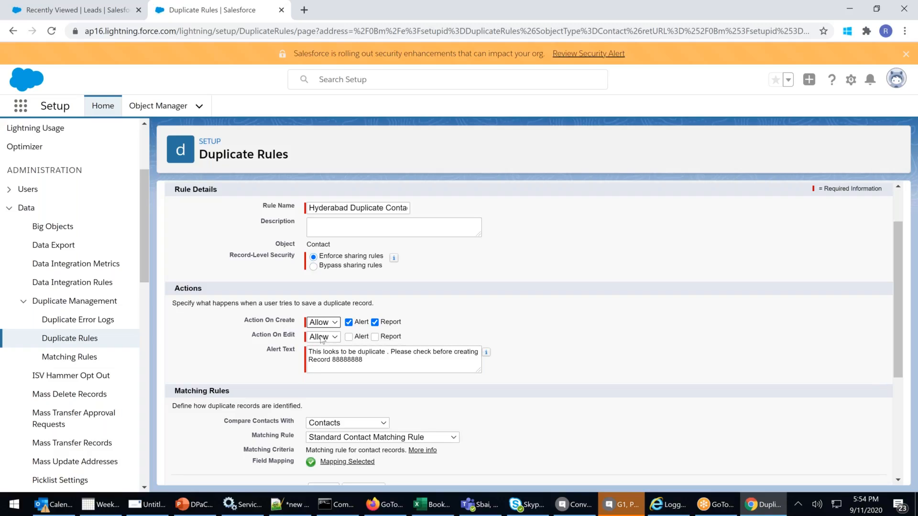
pyautogui.click(349, 337)
pyautogui.click(375, 337)
# Compare contacts with Contacts using the "Hyd Contact Dup2 by lastname&mobile" matching rule
pyautogui.scroll(-1, 387, 345)
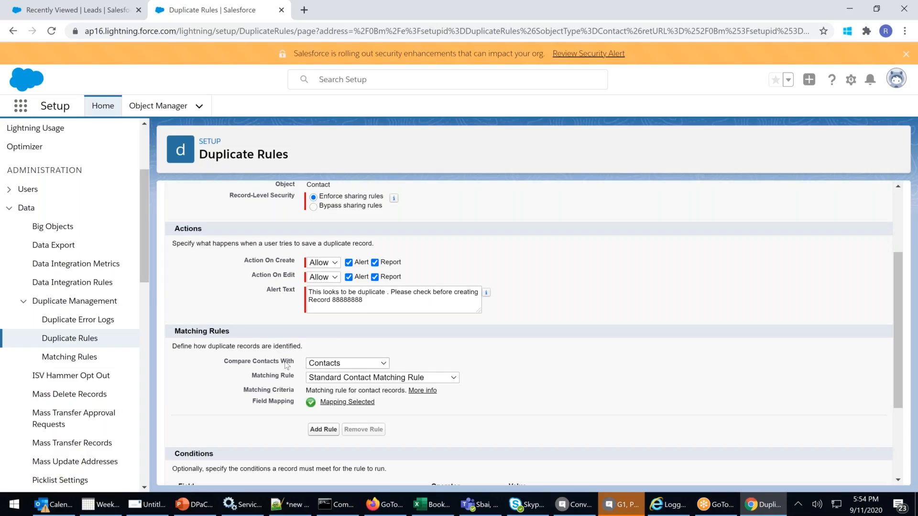
pyautogui.click(337, 364)
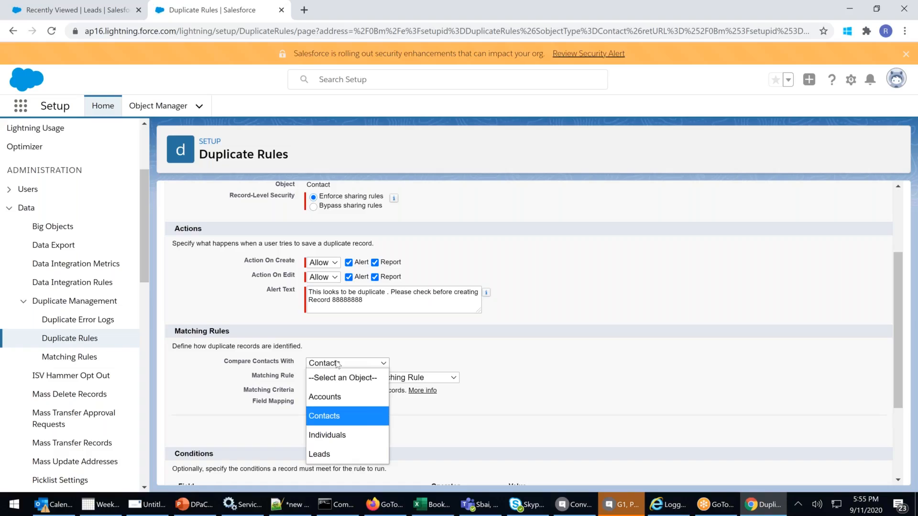
pyautogui.click(330, 416)
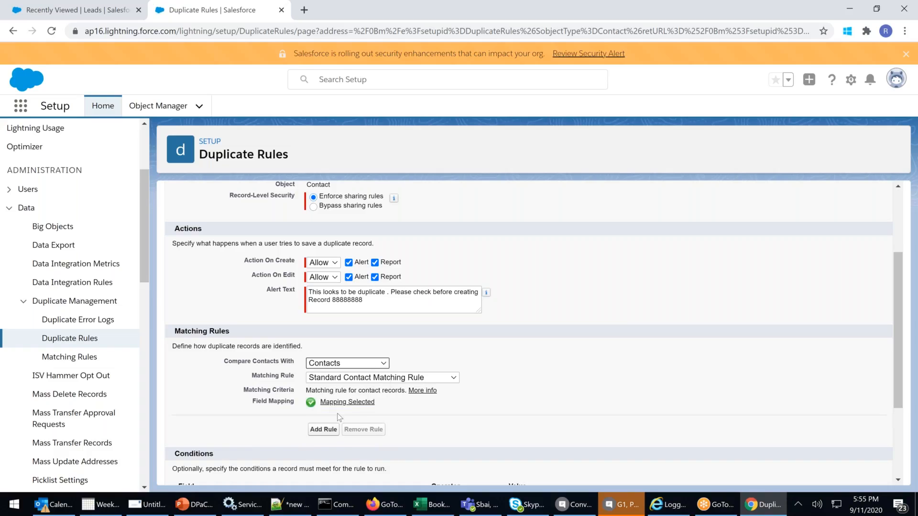
pyautogui.click(387, 380)
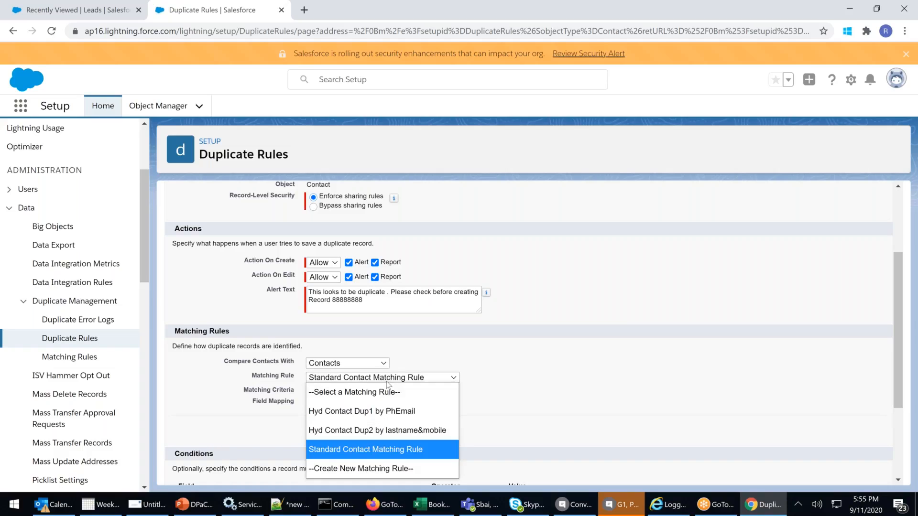
pyautogui.click(373, 434)
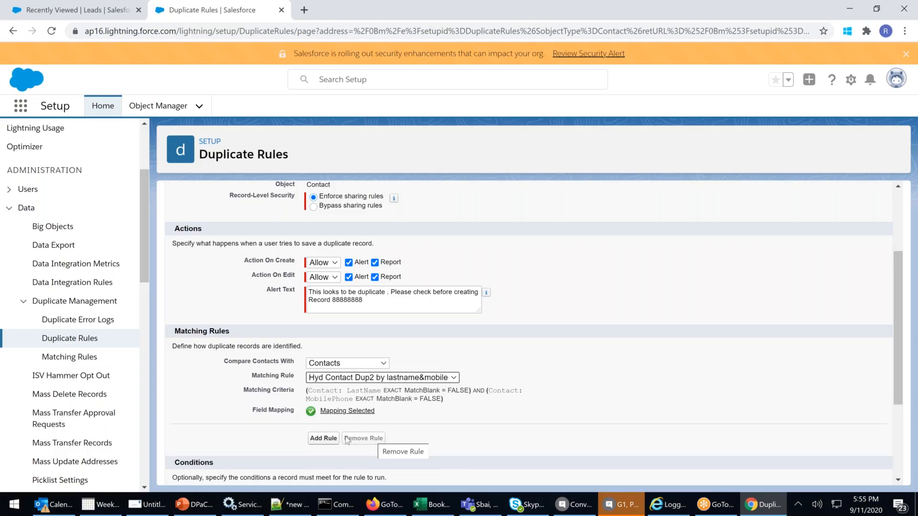
# Add a second matching rule entry that compares with Contacts using "Hyd Contact Dup1 by PhEmail"
pyautogui.click(322, 438)
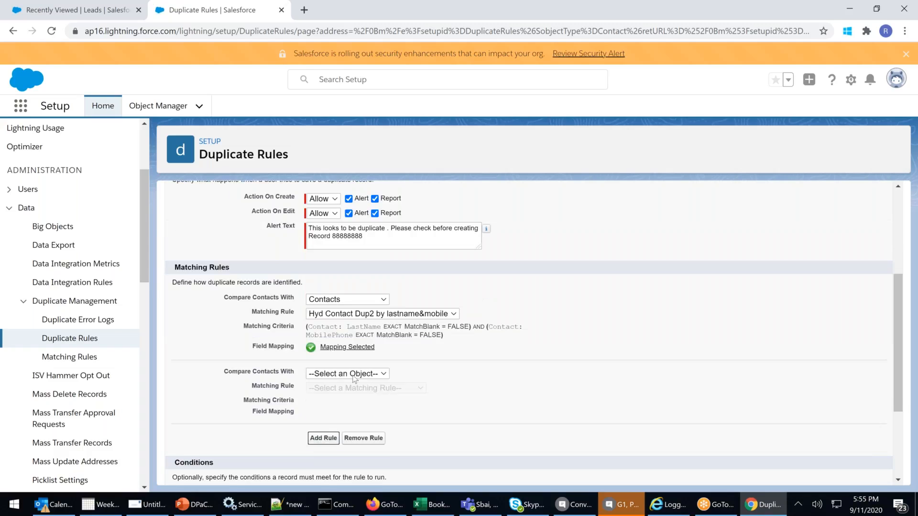
pyautogui.click(355, 375)
pyautogui.click(337, 425)
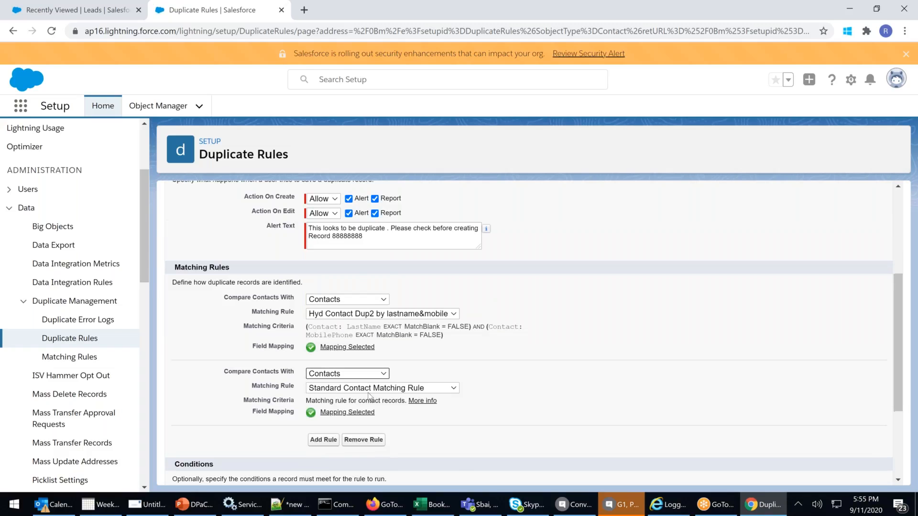
pyautogui.click(369, 388)
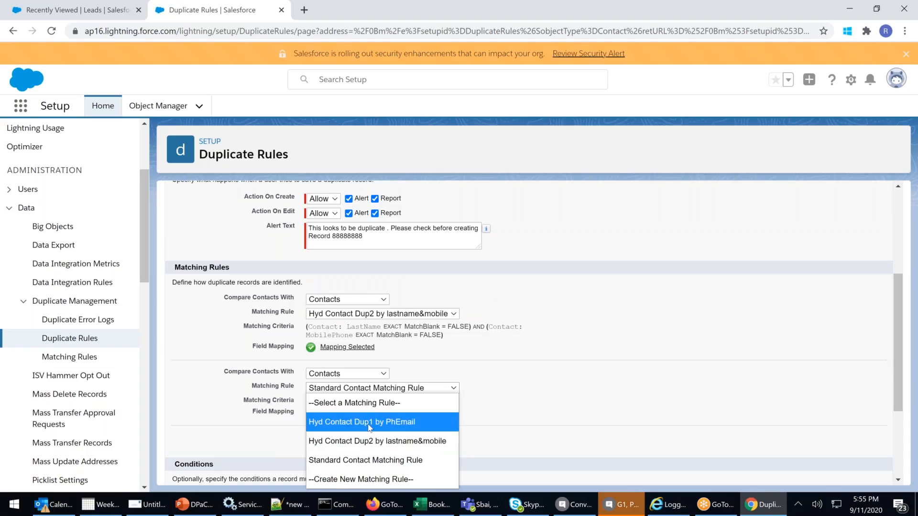
pyautogui.click(369, 427)
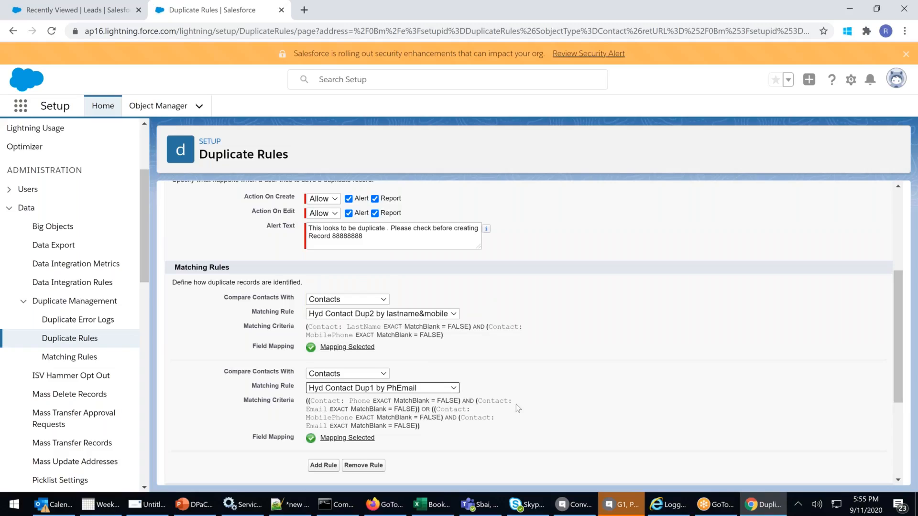
# Review the matching criteria of the second rule entry, the optional conditions and the duplicate rule's details and actions
pyautogui.moveTo(314, 400); pyautogui.dragTo(418, 398)
pyautogui.click(378, 401)
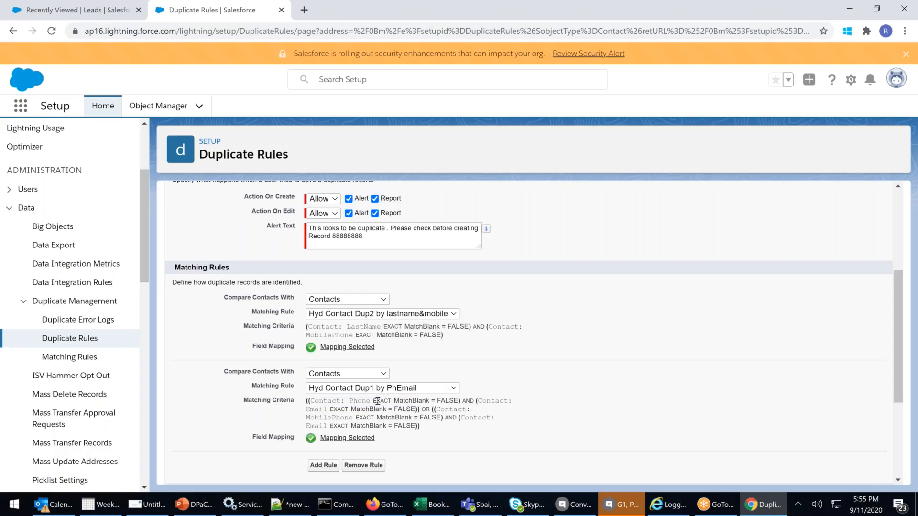
pyautogui.moveTo(341, 407); pyautogui.dragTo(366, 407)
pyautogui.click(445, 407)
pyautogui.scroll(-2, 379, 416)
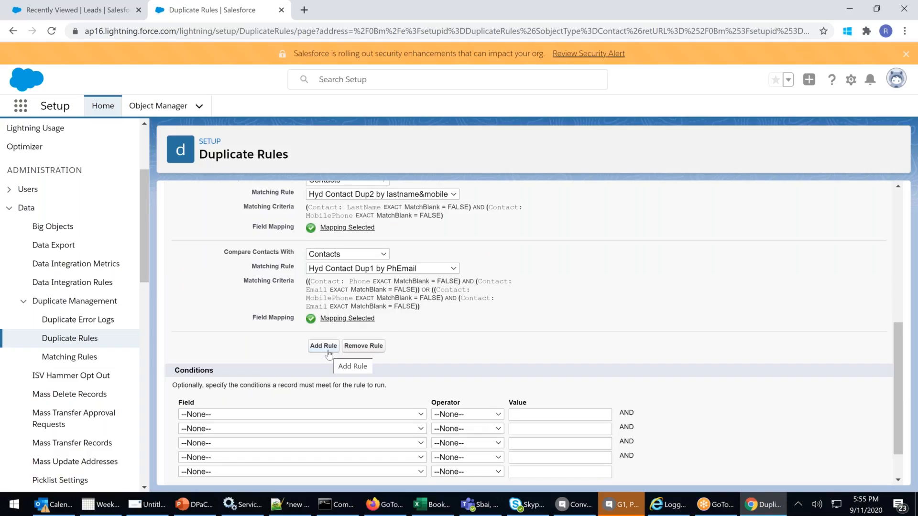
pyautogui.scroll(2, 340, 270)
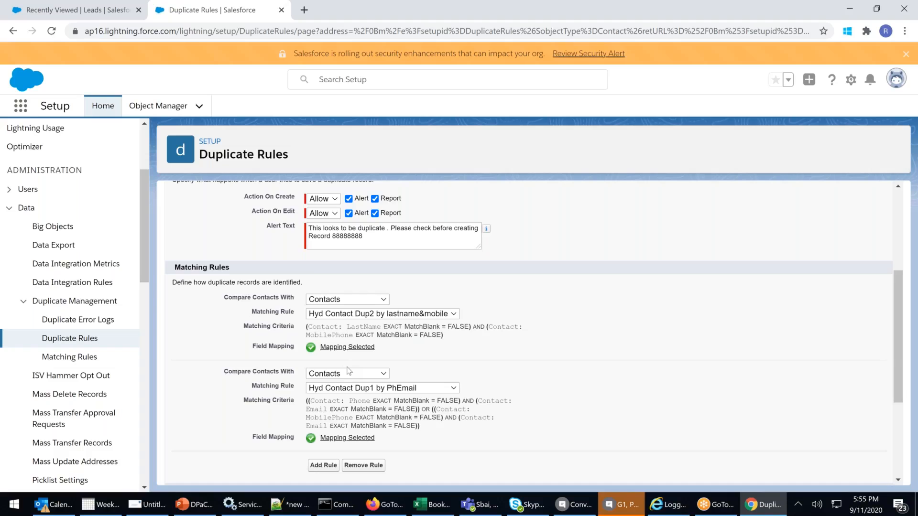
pyautogui.scroll(4, 350, 371)
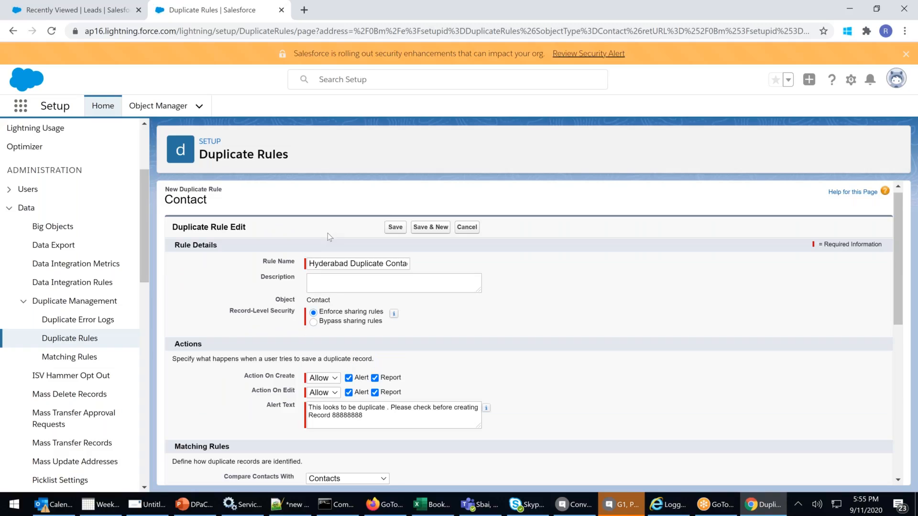
pyautogui.scroll(-2, 328, 233)
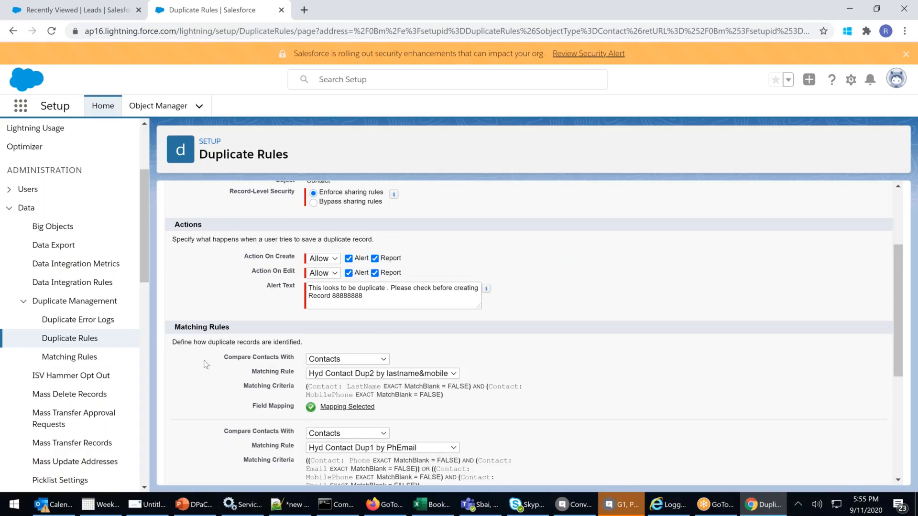
# Clear the second matching rule entry by resetting its compared object to --Select an Object--
pyautogui.scroll(-3, 205, 364)
pyautogui.click(366, 316)
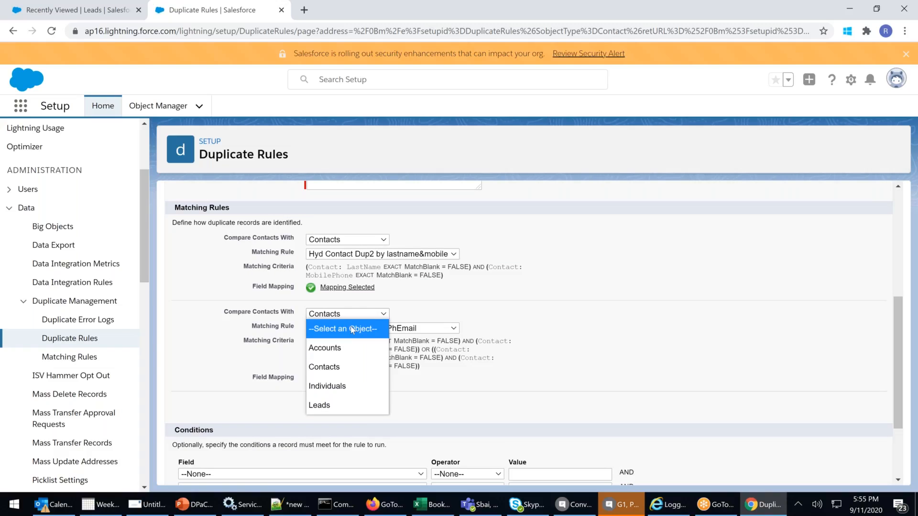
pyautogui.click(352, 330)
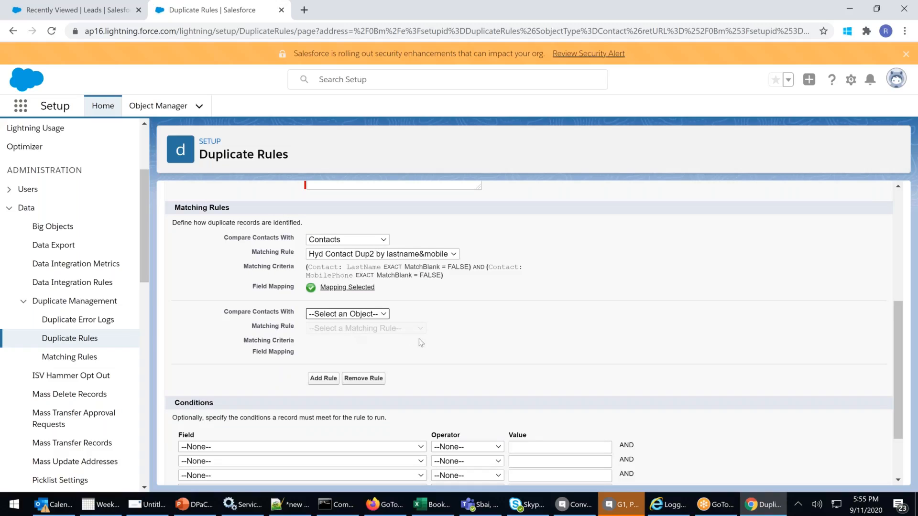
pyautogui.click(458, 351)
# Add a first condition to the duplicate rule: Contact: Mailing City contains Hyd
pyautogui.scroll(3, 457, 350)
pyautogui.scroll(-3, 458, 351)
pyautogui.scroll(-2, 383, 366)
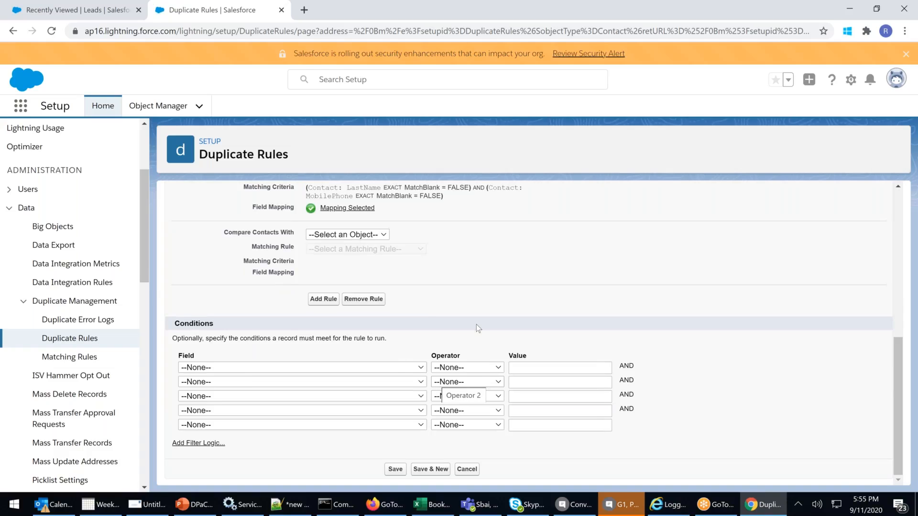
pyautogui.click(394, 367)
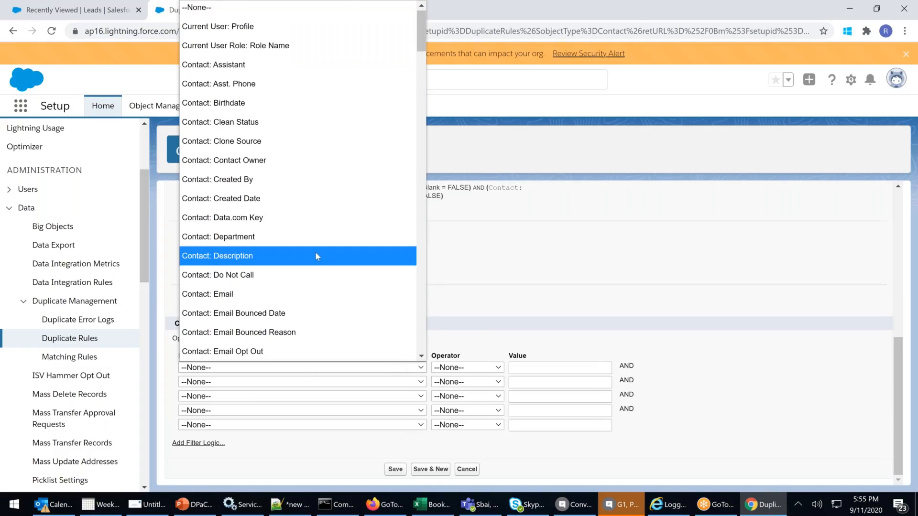
pyautogui.scroll(-6, 315, 252)
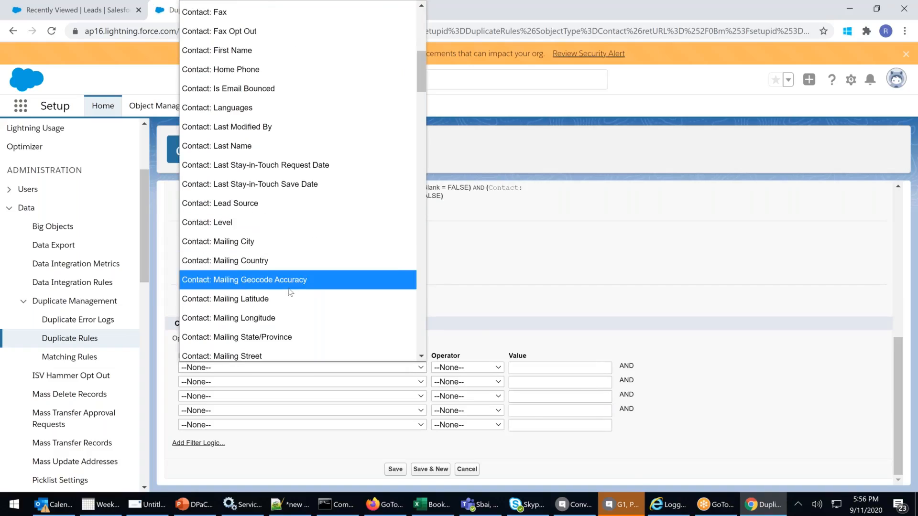
pyautogui.scroll(-2, 288, 290)
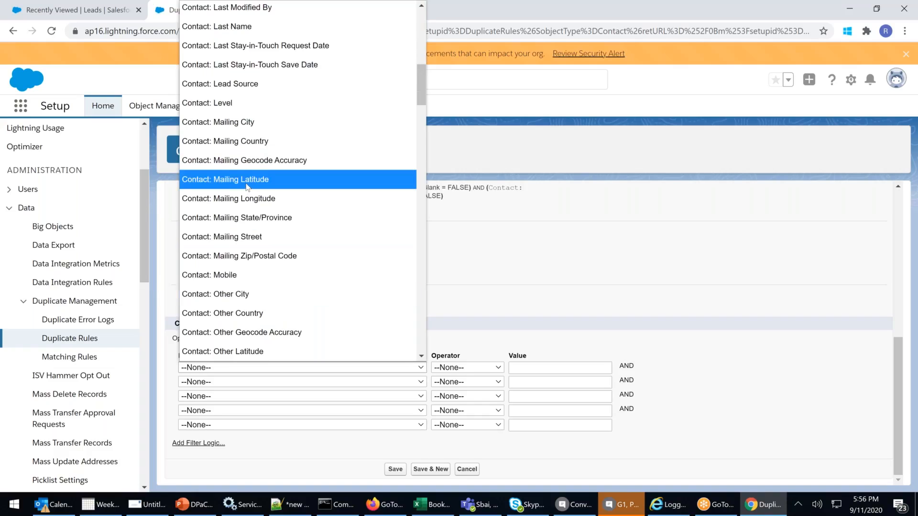
pyautogui.click(244, 122)
pyautogui.click(458, 369)
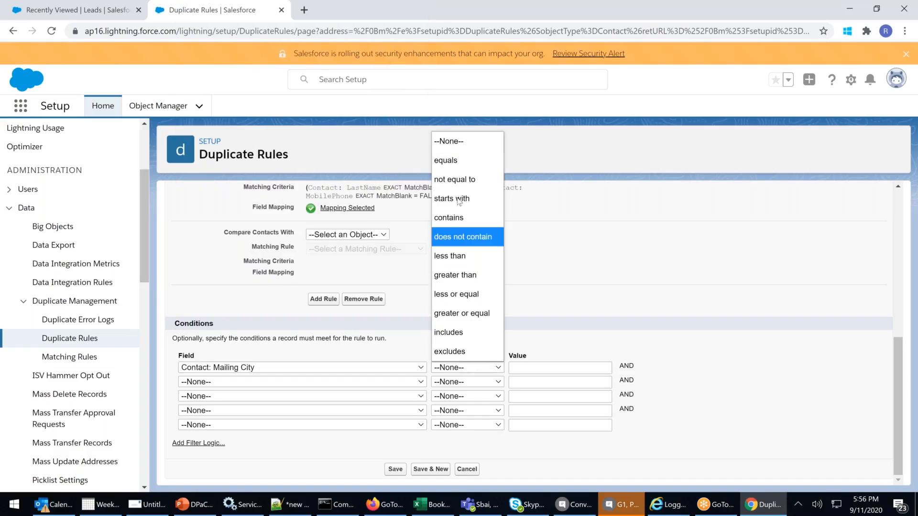
pyautogui.click(453, 217)
pyautogui.click(530, 371)
pyautogui.write('Hyd')
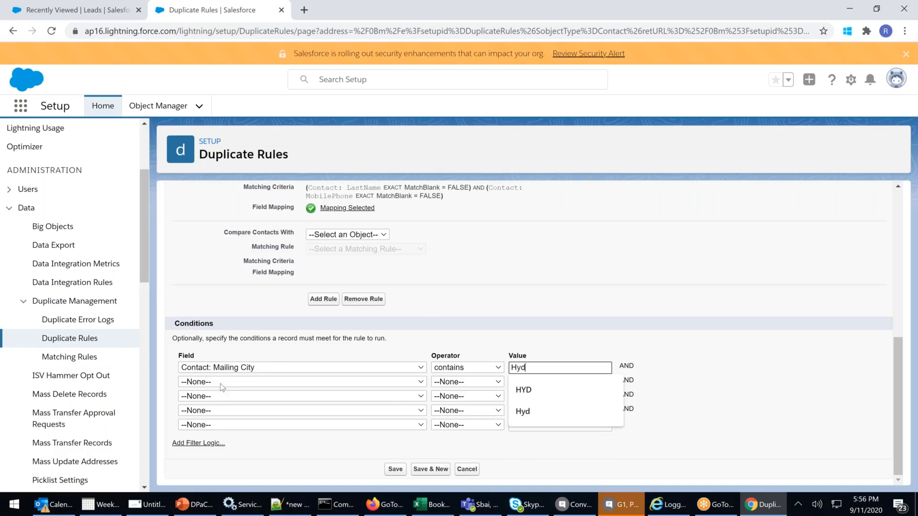
# Add a second condition to the duplicate rule: Contact: Mailing City contains Sec
pyautogui.click(260, 367)
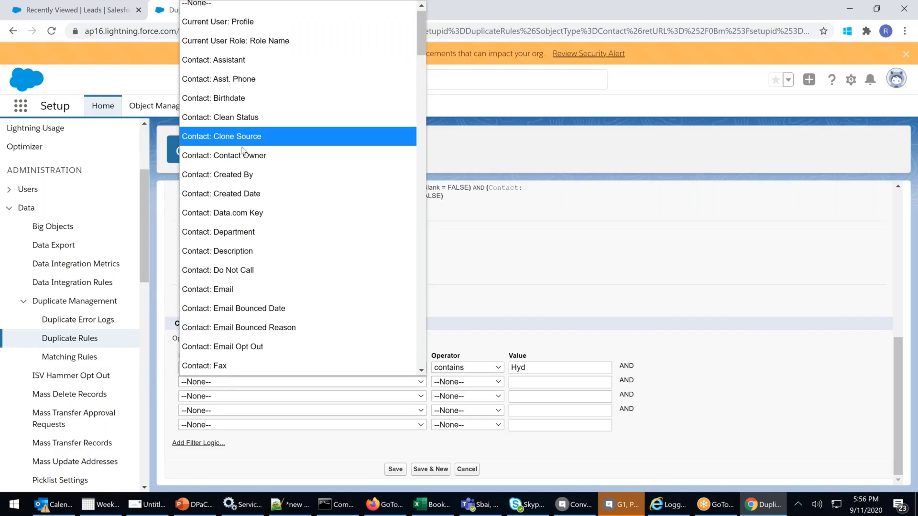
pyautogui.scroll(-2, 244, 151)
pyautogui.scroll(2, 243, 151)
pyautogui.scroll(-3, 244, 151)
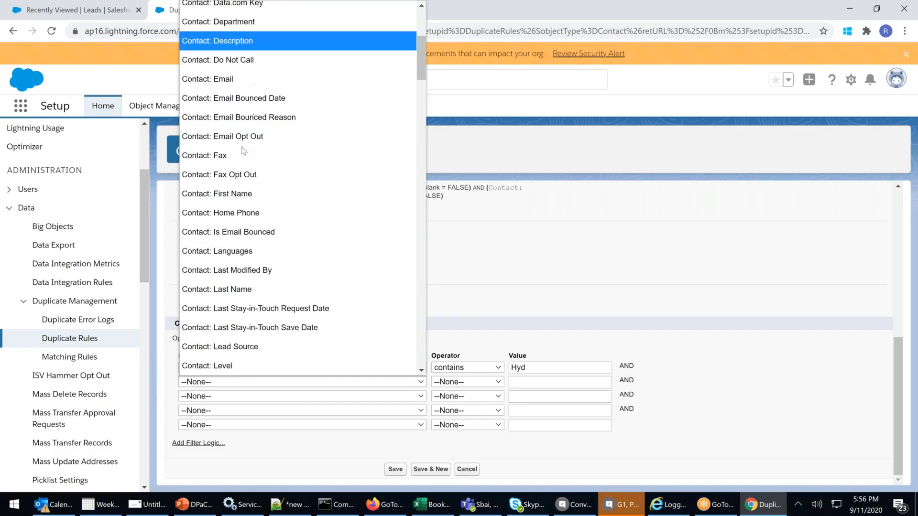
pyautogui.scroll(-6, 244, 151)
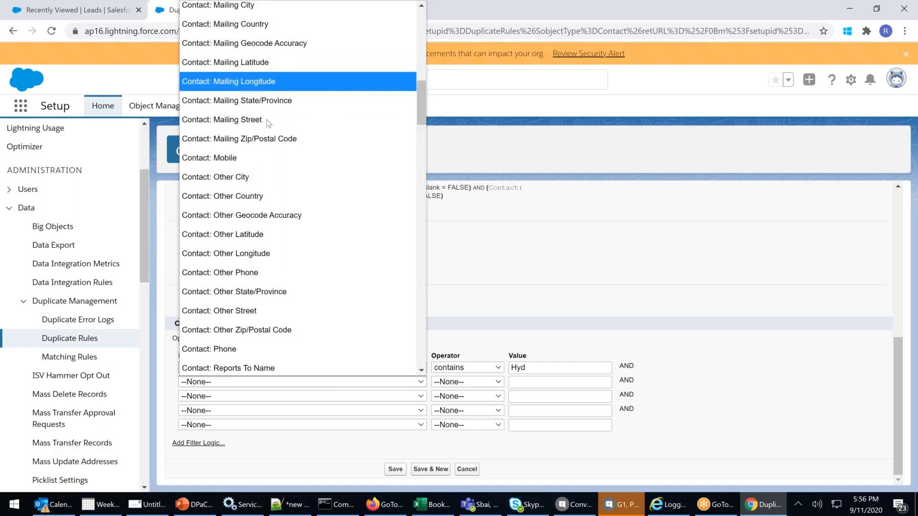
pyautogui.scroll(3, 266, 119)
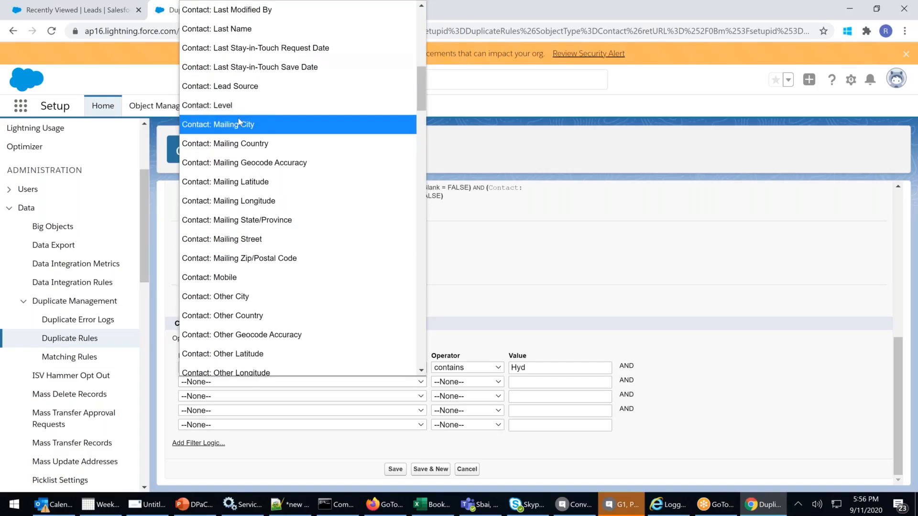
pyautogui.click(266, 122)
pyautogui.click(463, 380)
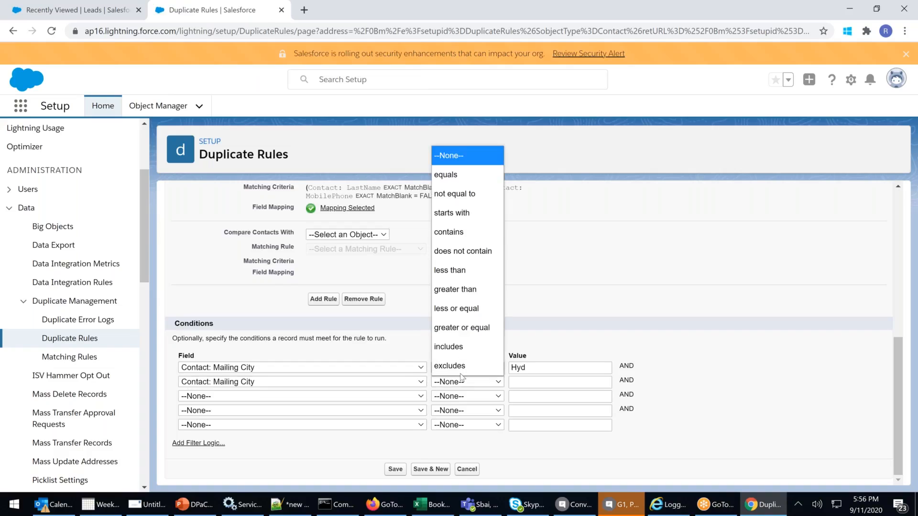
pyautogui.click(450, 231)
pyautogui.click(526, 381)
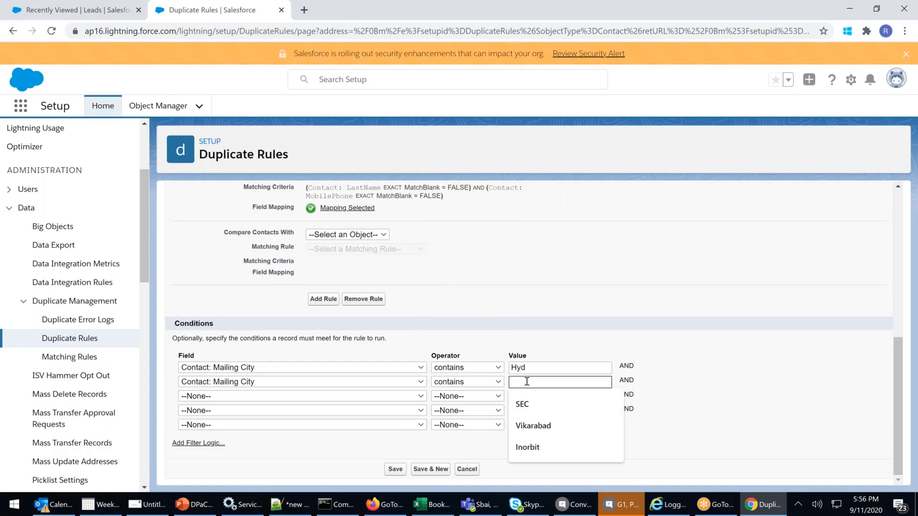
pyautogui.write('Sec')
pyautogui.click(688, 323)
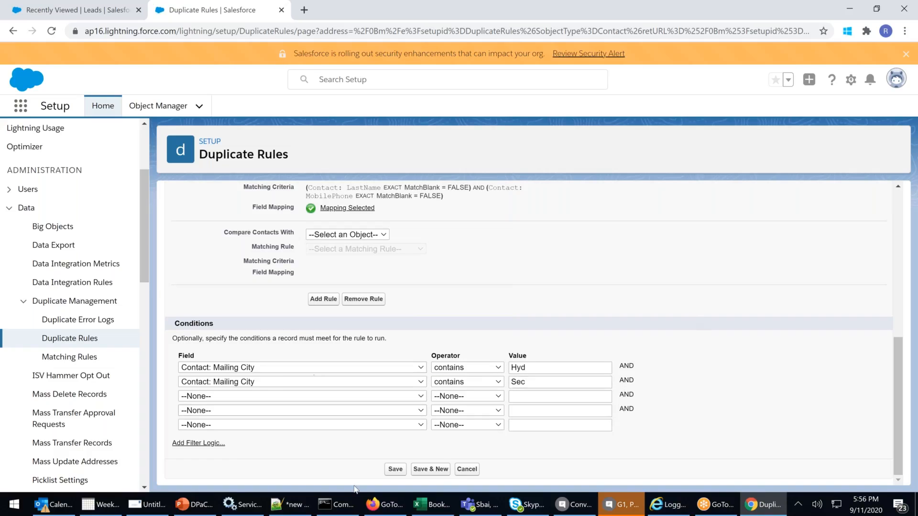
# Add filter logic to the conditions and set it to 1 OR 2
pyautogui.click(201, 443)
pyautogui.doubleClick(190, 460)
pyautogui.write('OR 2')
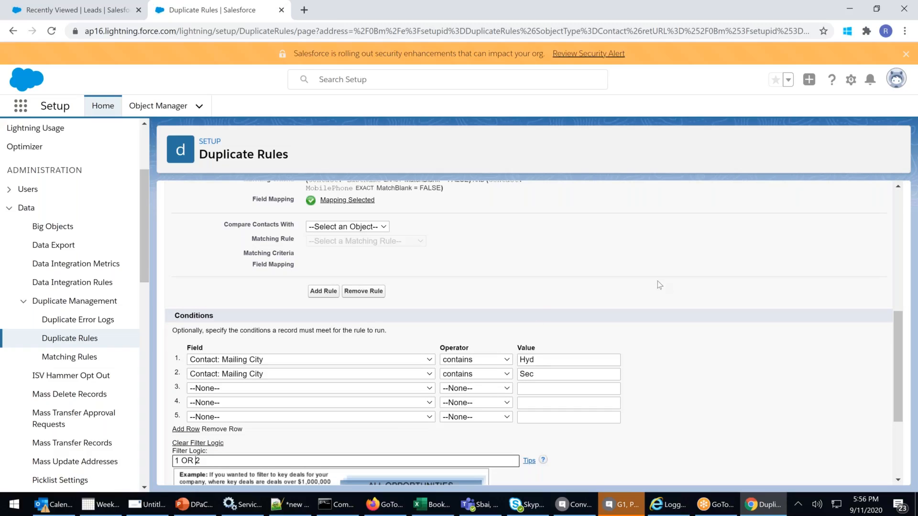
# Review the duplicate rule's actions, the last name and mobile matching criteria, and the mailing city conditions with their filter logic
pyautogui.scroll(2, 649, 292)
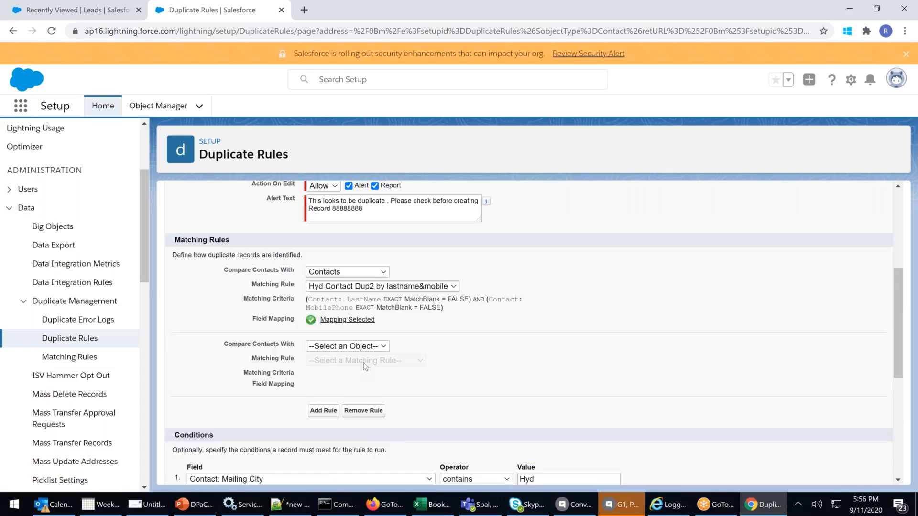
pyautogui.scroll(1, 386, 347)
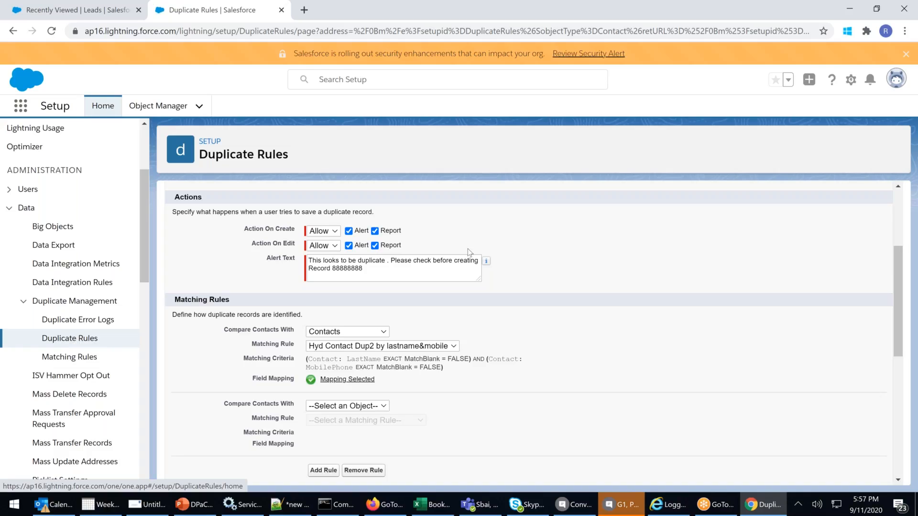
pyautogui.scroll(-1, 468, 279)
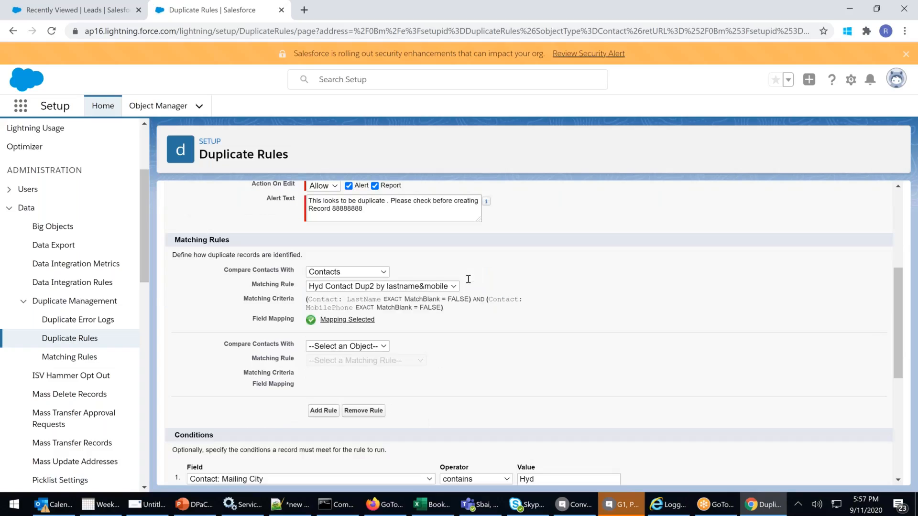
pyautogui.scroll(-2, 468, 279)
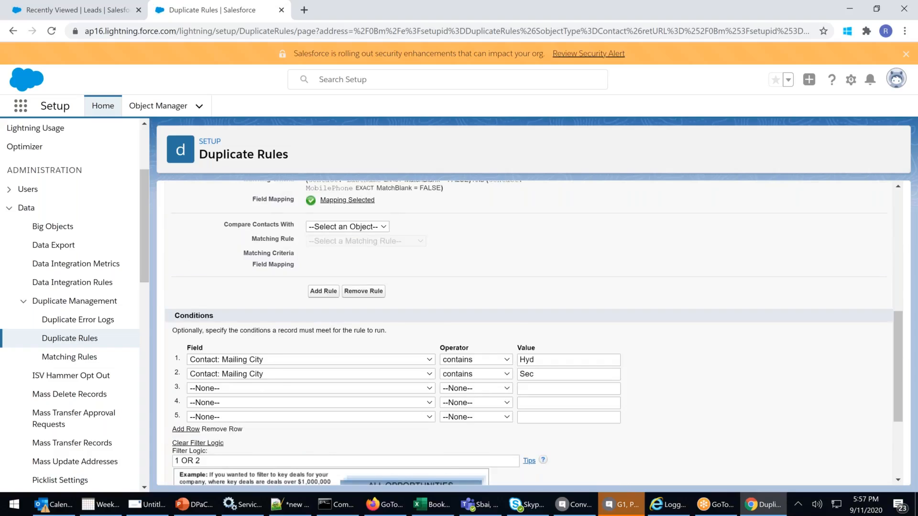
pyautogui.scroll(-2, 371, 297)
pyautogui.scroll(2, 371, 297)
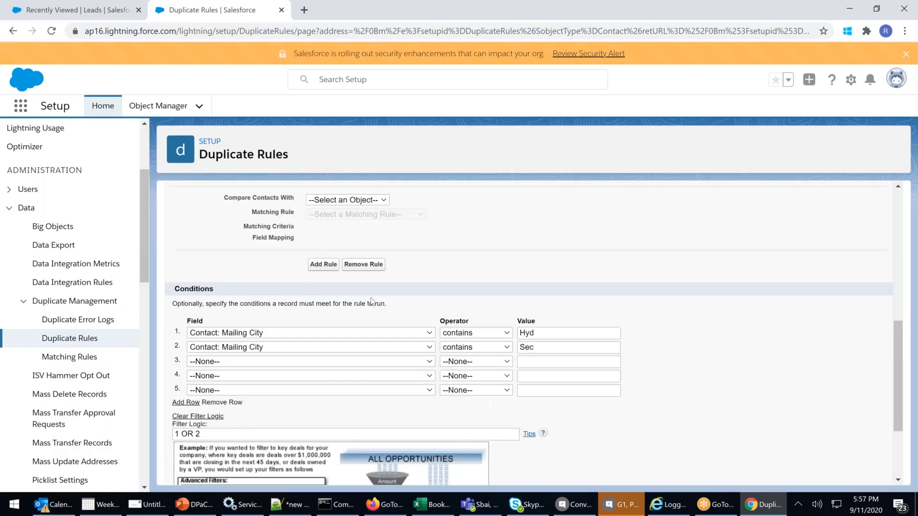
pyautogui.scroll(2, 371, 301)
pyautogui.scroll(1, 372, 300)
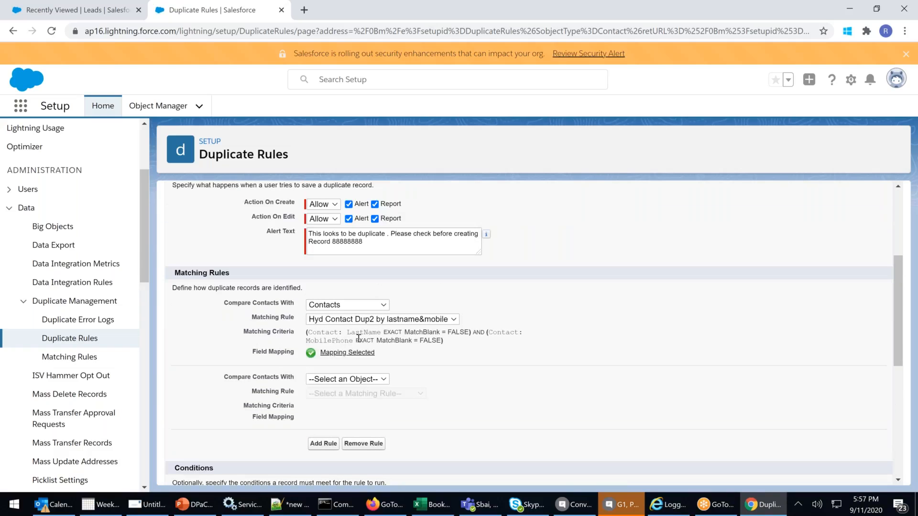
pyautogui.moveTo(334, 333); pyautogui.dragTo(438, 332)
pyautogui.moveTo(332, 340); pyautogui.dragTo(383, 333)
pyautogui.scroll(-4, 411, 355)
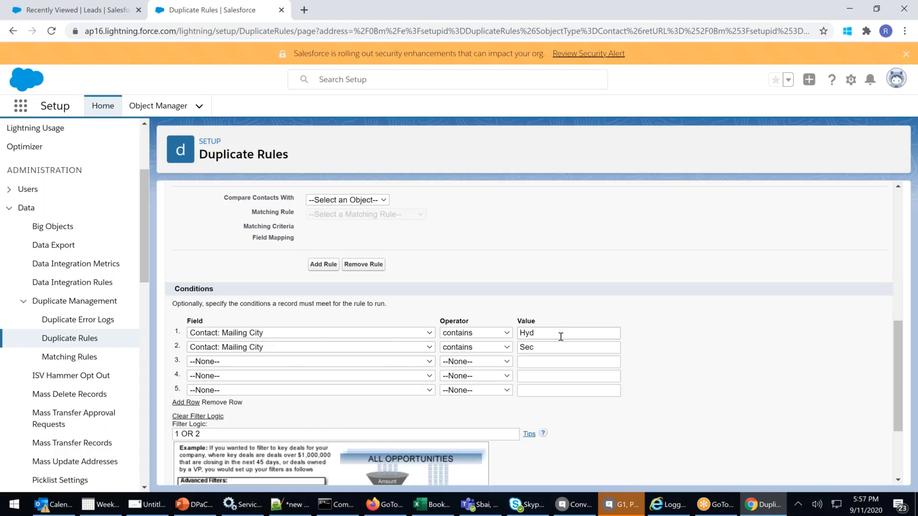
# Save the Hyderabad Duplicate Contacts rule and activate it
pyautogui.scroll(-3, 561, 336)
pyautogui.click(396, 470)
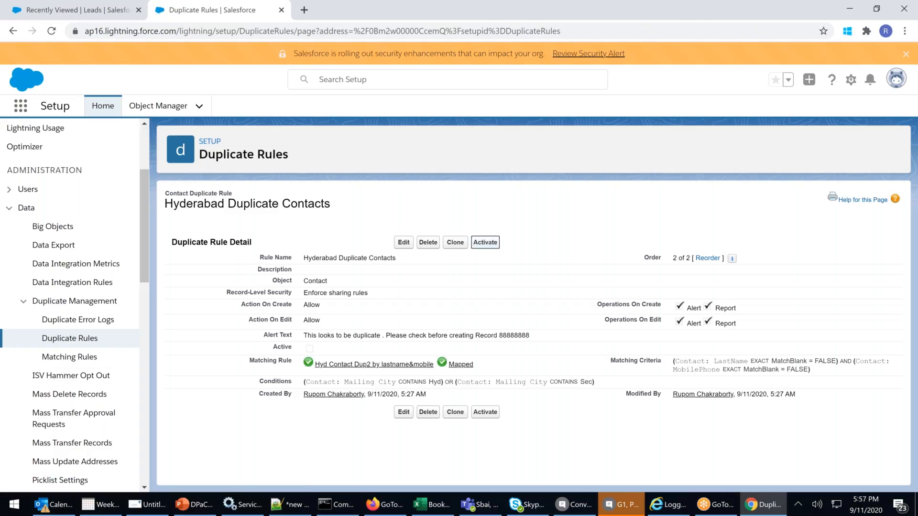
pyautogui.click(485, 242)
# Close the Leads browser tab and open a duplicate of the Duplicate Rules tab
pyautogui.rightClick(105, 106)
pyautogui.click(144, 114)
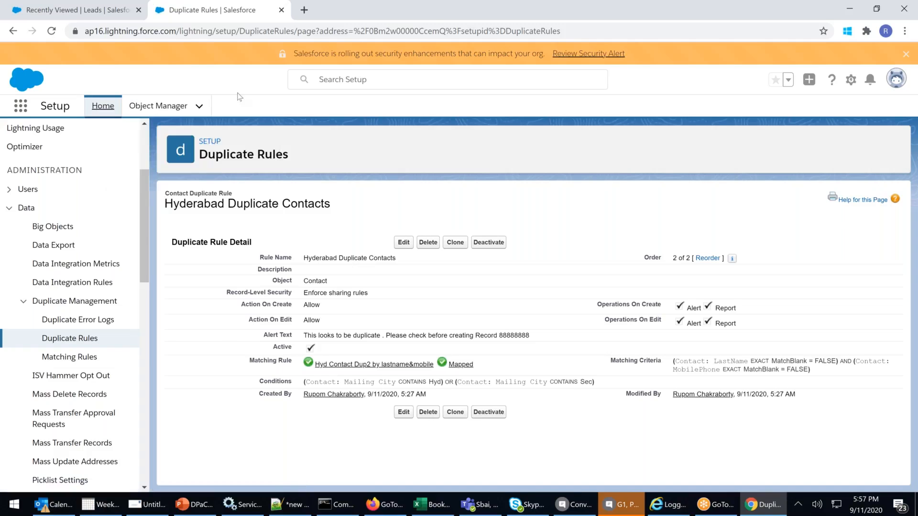
pyautogui.click(139, 10)
pyautogui.click(243, 14)
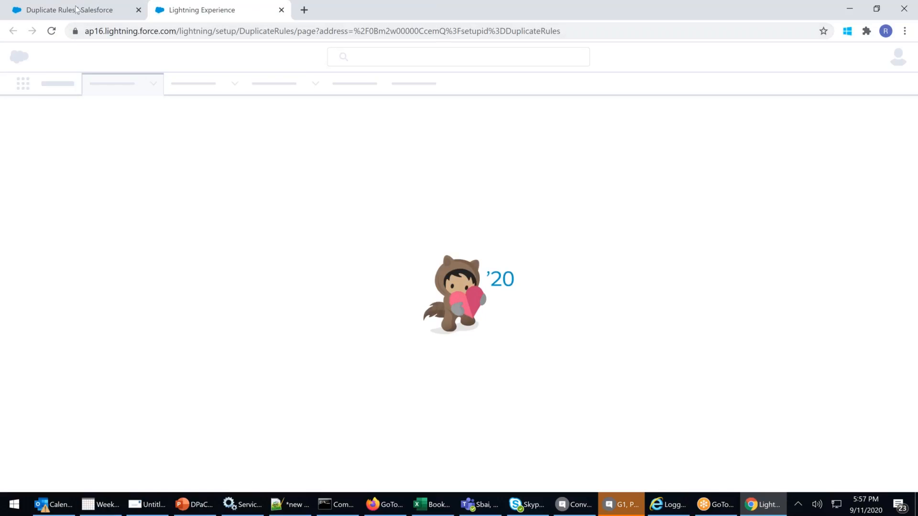
pyautogui.click(111, 10)
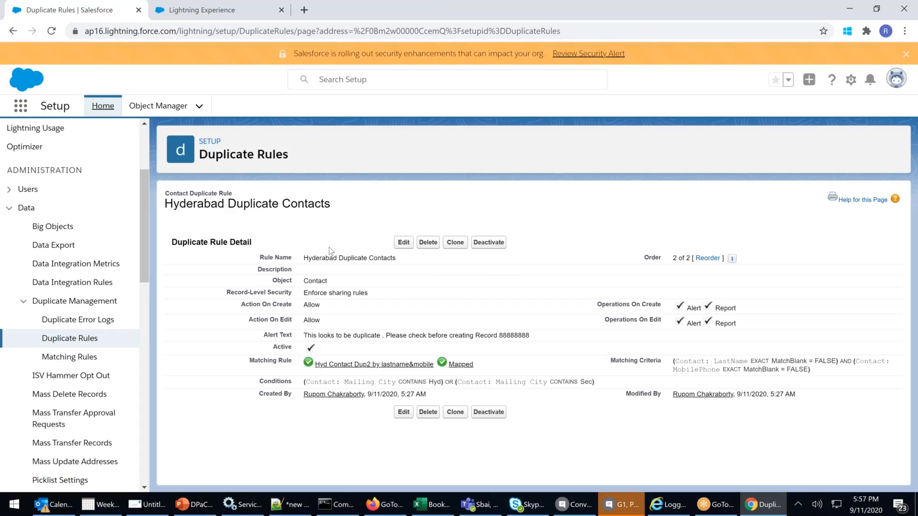
pyautogui.click(207, 18)
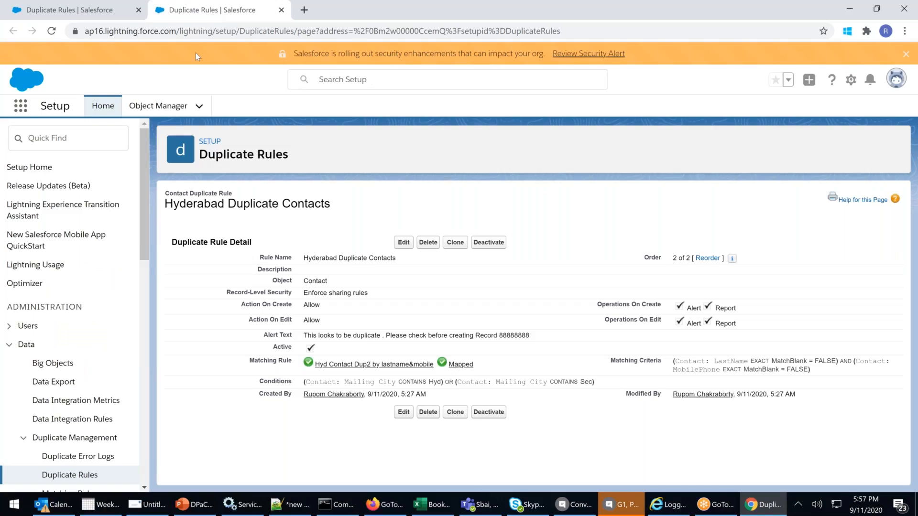
# Open the Sales app from the full list of apps in the duplicated tab and reload its home page
pyautogui.click(20, 114)
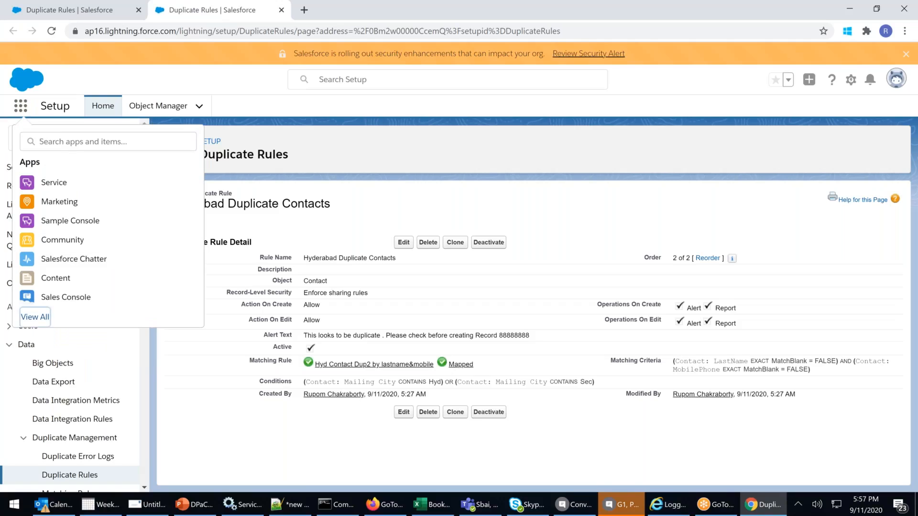
pyautogui.click(20, 113)
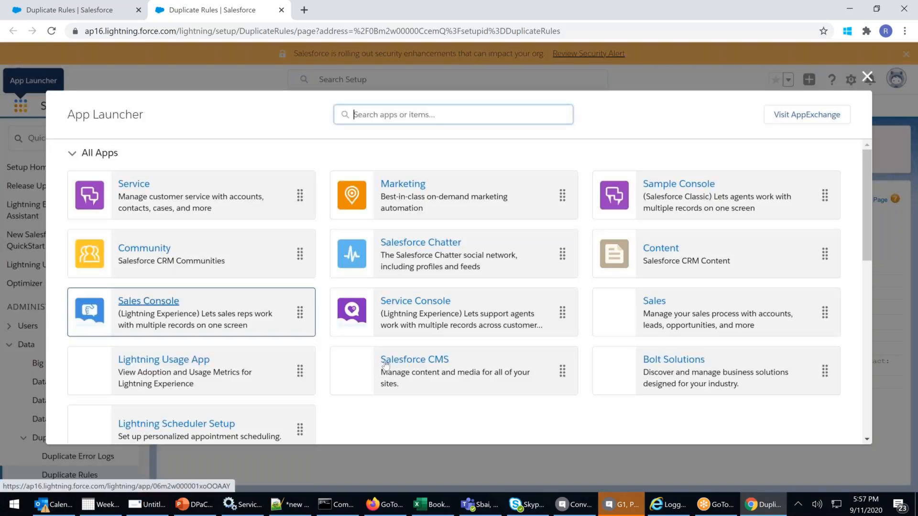
pyautogui.click(654, 301)
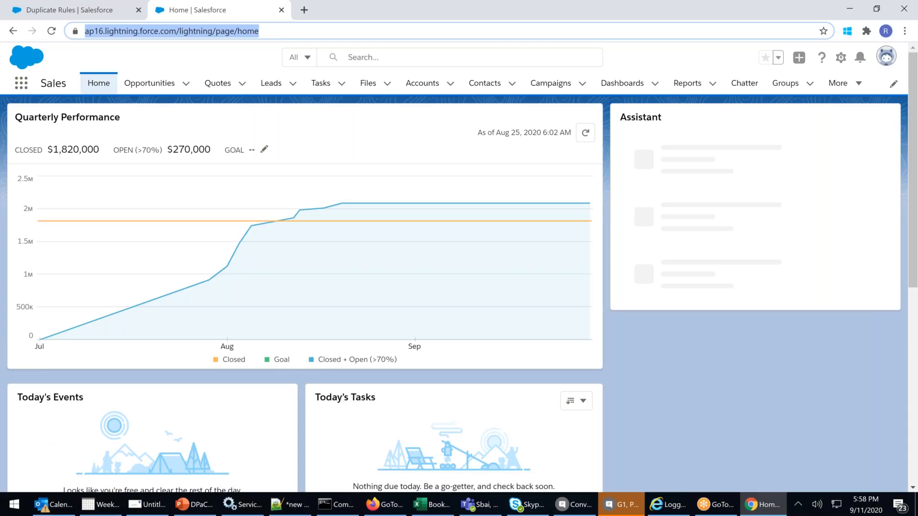
pyautogui.click(51, 31)
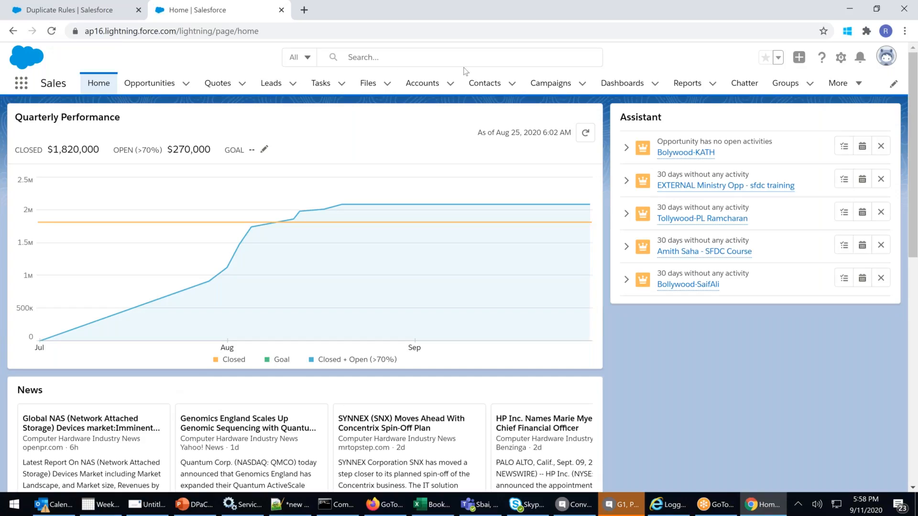
# Start a new contact from the Contacts list with the salutation Mr. and fill in the contact's first and last name
pyautogui.click(484, 83)
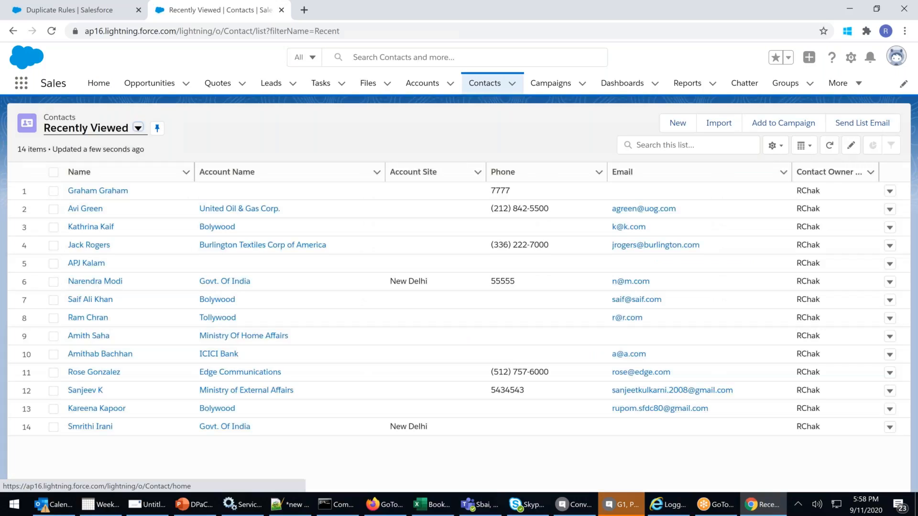
pyautogui.click(678, 123)
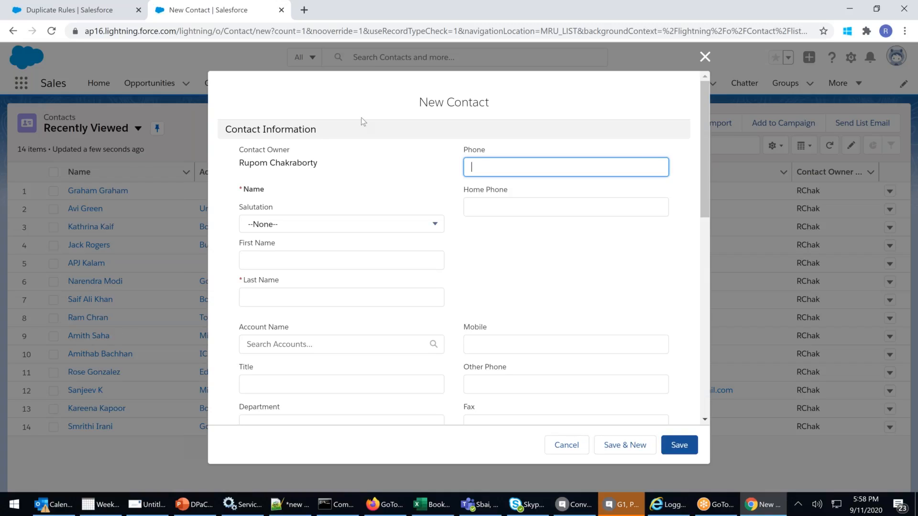
pyautogui.click(288, 228)
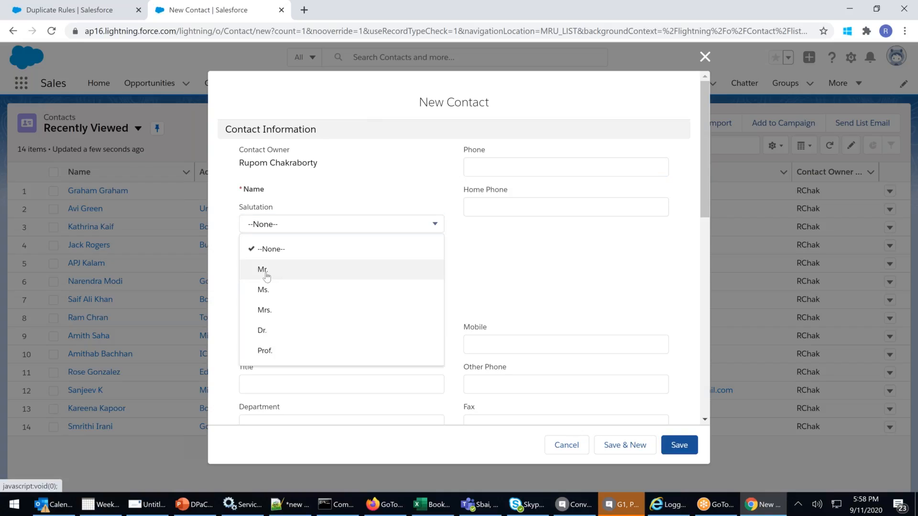
pyautogui.click(278, 269)
pyautogui.click(273, 263)
pyautogui.write('rAVI')
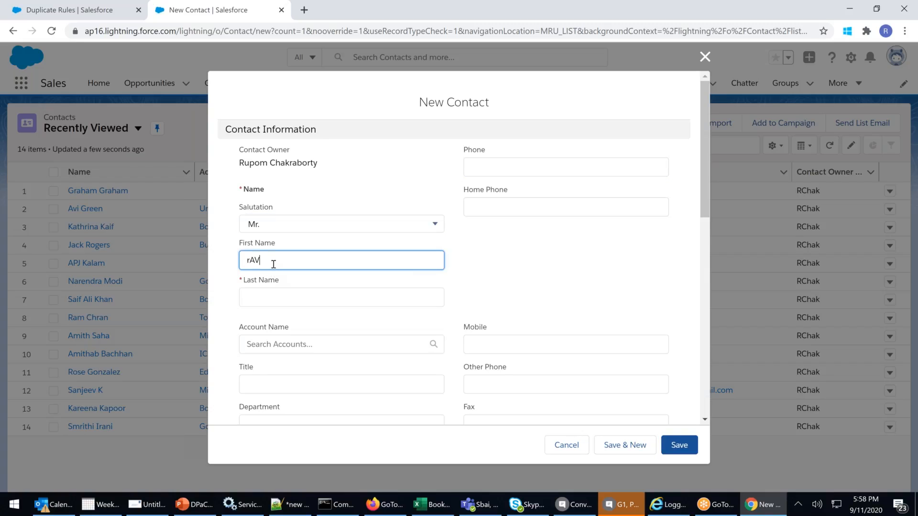
pyautogui.click(262, 295)
pyautogui.write('Sas')
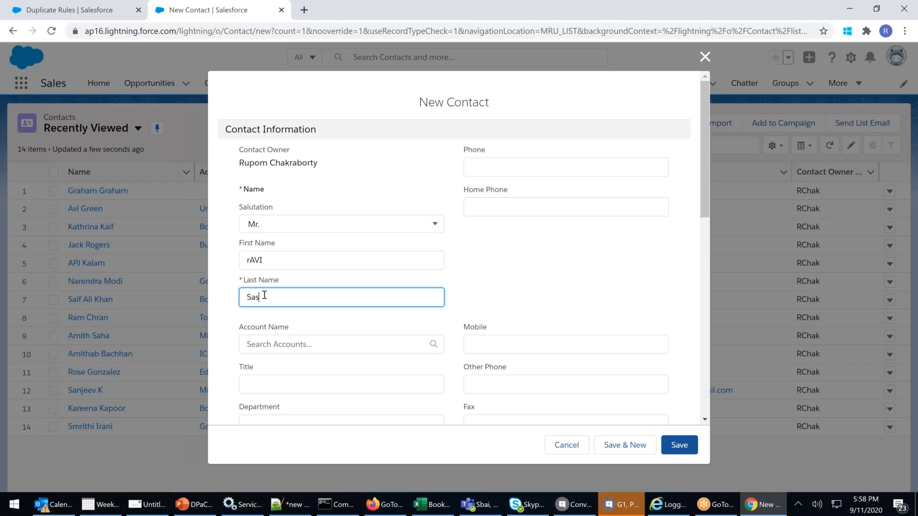
pyautogui.write('htri')
# Fill in the contact's mobile number, set the mailing city to Hyderabad and save the contact
pyautogui.scroll(-2, 489, 317)
pyautogui.click(479, 220)
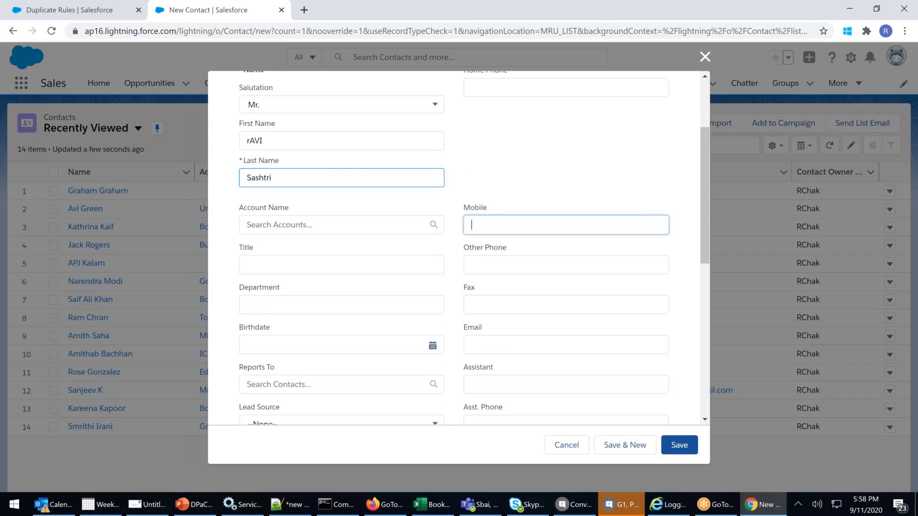
pyautogui.write('8888')
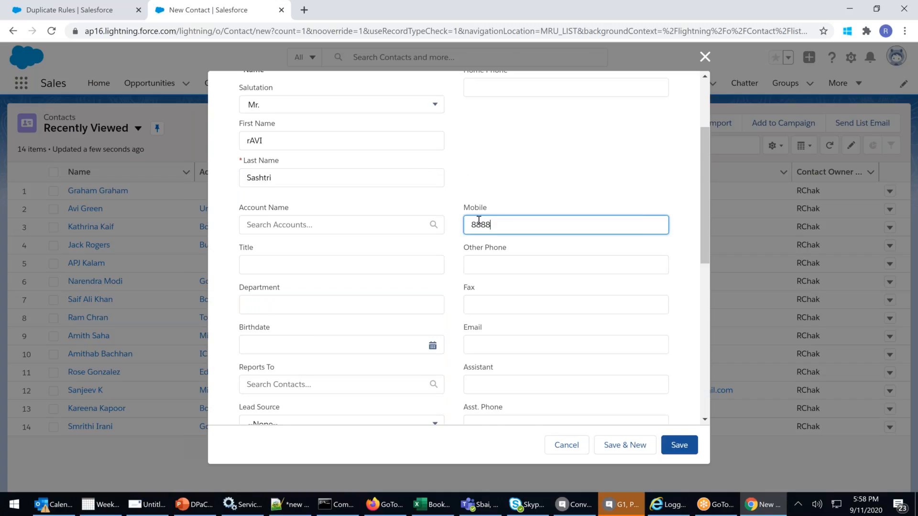
pyautogui.scroll(-5, 478, 219)
pyautogui.click(286, 346)
pyautogui.write('Hyderabad')
pyautogui.click(674, 449)
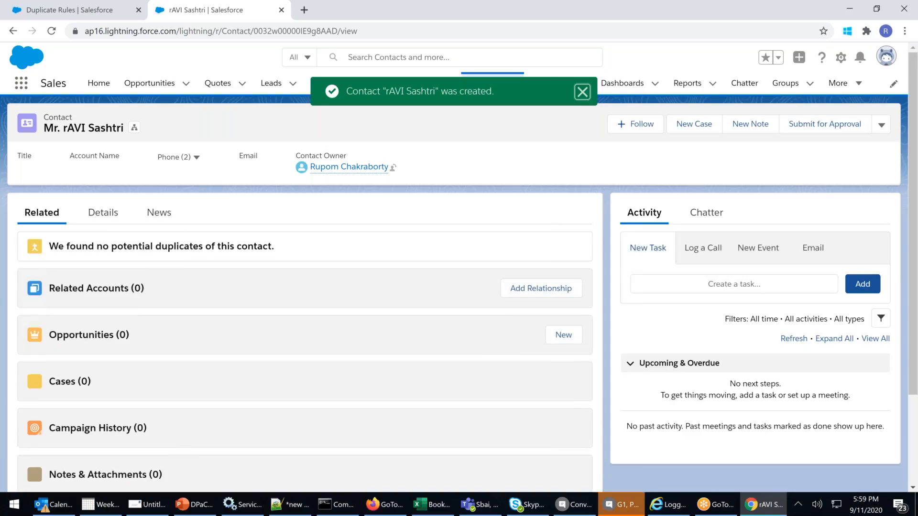
# Start a second contact with a different first name but the same last name and mobile number as the first contact
pyautogui.click(485, 83)
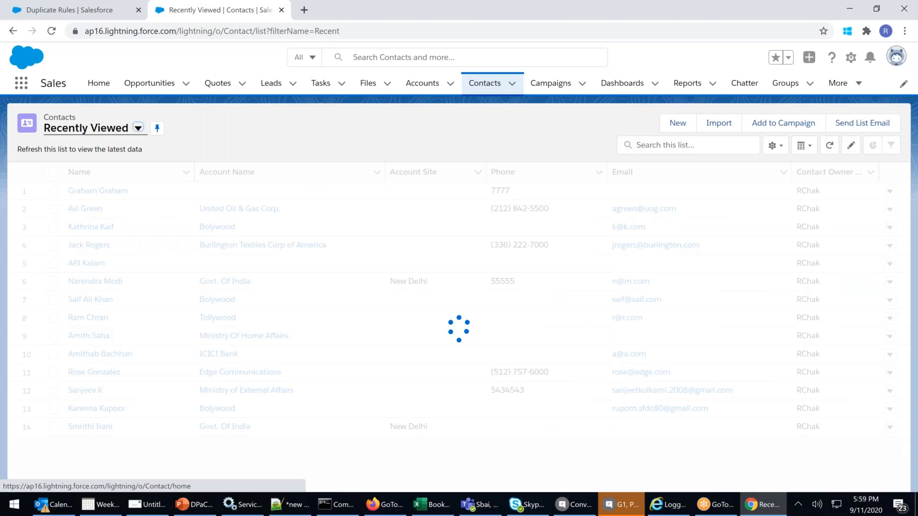
pyautogui.click(677, 122)
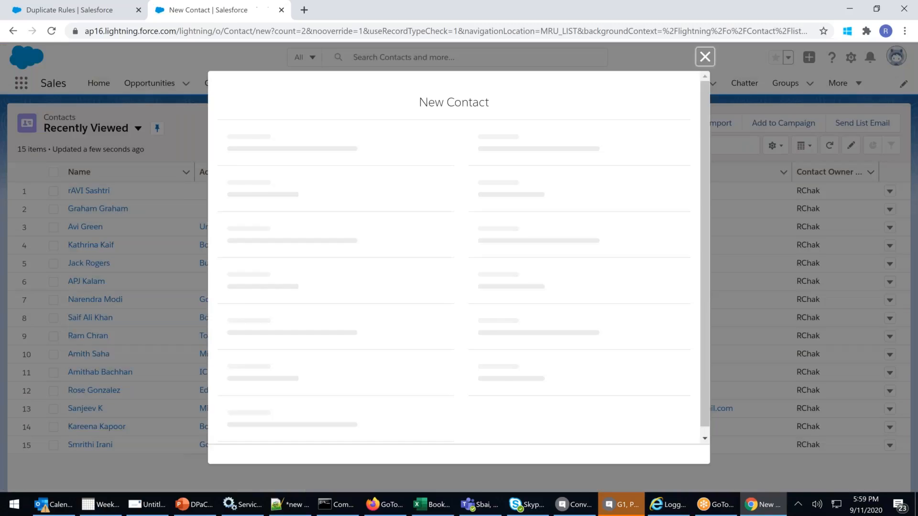
pyautogui.write('Shyam')
pyautogui.press('Tab')
pyautogui.write('Sashtri')
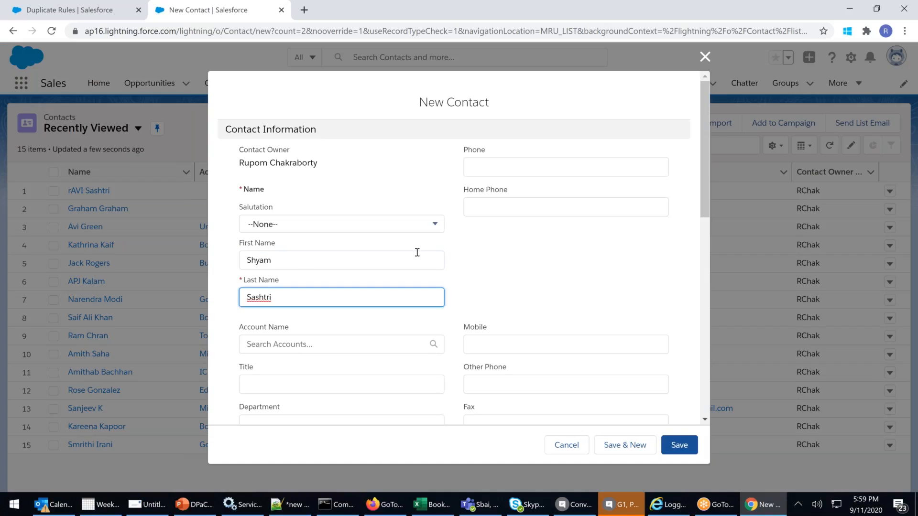
pyautogui.click(479, 342)
pyautogui.write('8888')
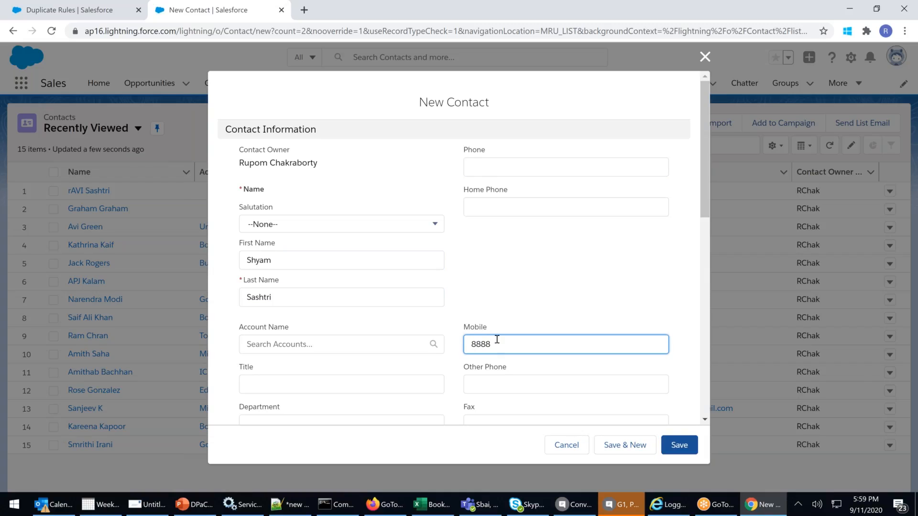
# Set the second contact's mailing city to Hydernagar and try to save the contact
pyautogui.scroll(-4, 497, 340)
pyautogui.scroll(-3, 261, 405)
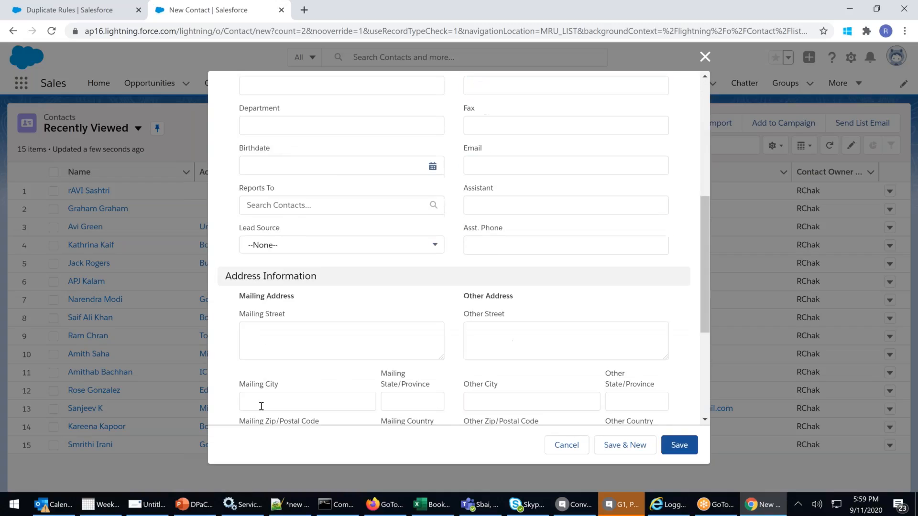
pyautogui.click(261, 405)
pyautogui.write('Hydernagar')
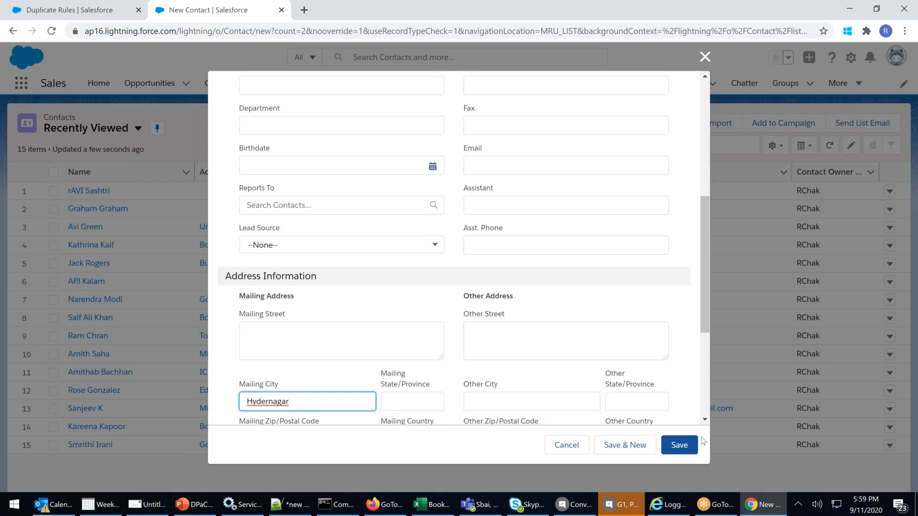
pyautogui.click(679, 445)
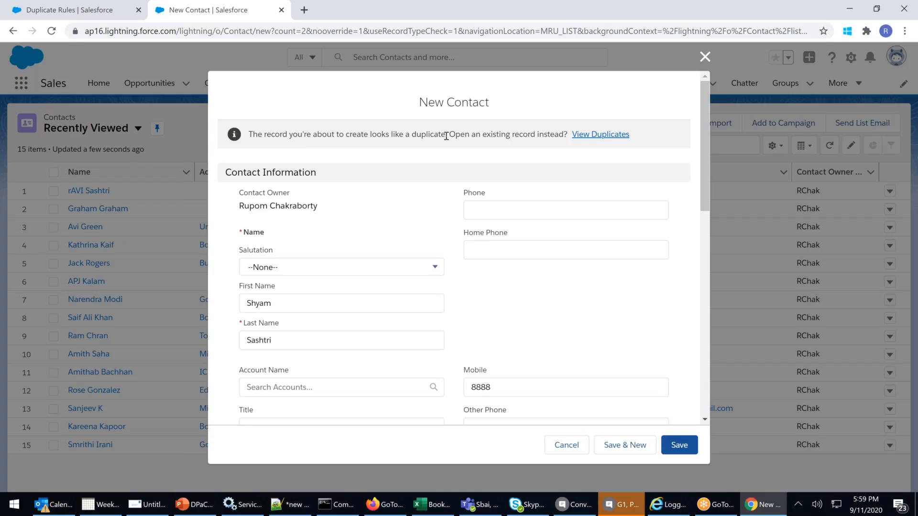
# Review the alert text and matching contact in the duplicates view, and save the second contact anyway
pyautogui.click(596, 140)
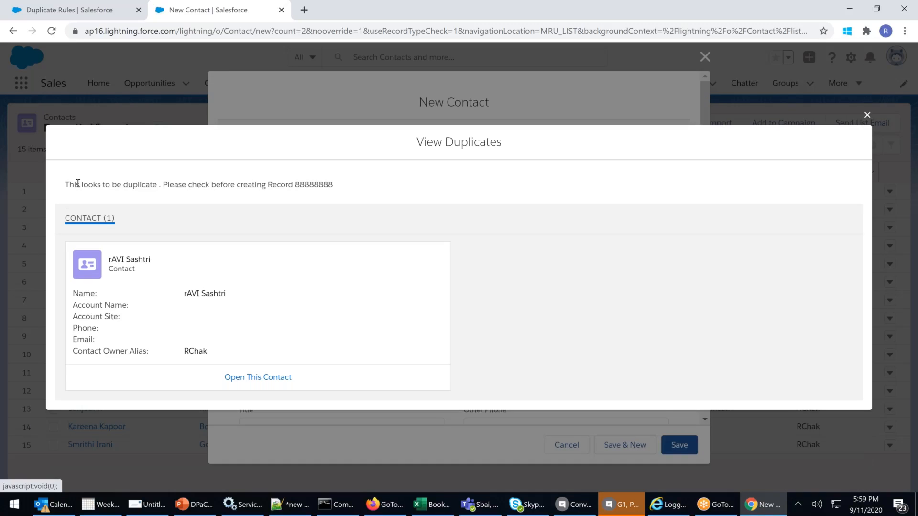
pyautogui.moveTo(69, 184); pyautogui.dragTo(310, 182)
pyautogui.click(174, 180)
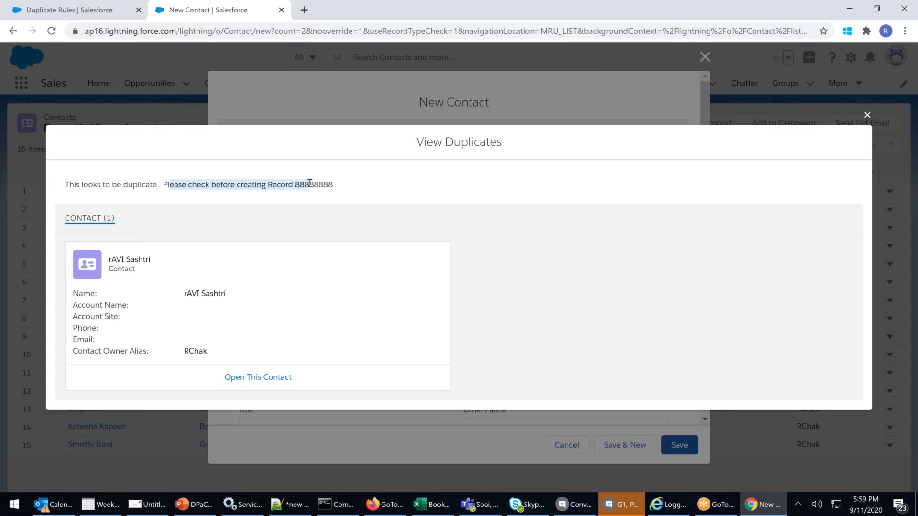
pyautogui.click(337, 185)
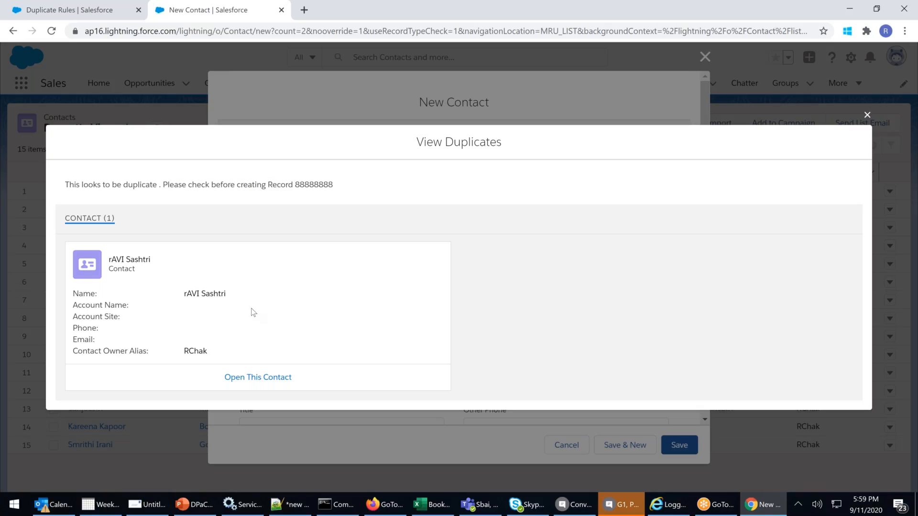
pyautogui.click(861, 119)
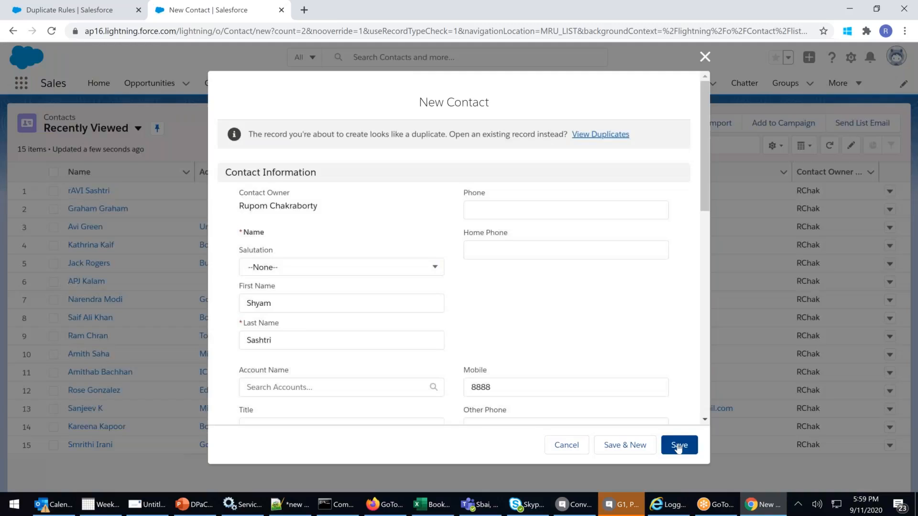
pyautogui.click(678, 446)
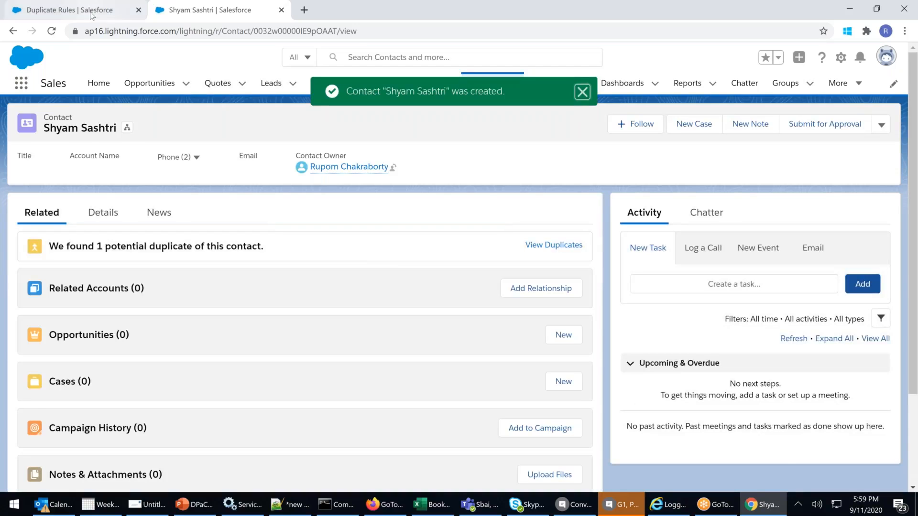
# Return to the Duplicate Rules browser tab and deactivate the Hyderabad Duplicate Contacts rule
pyautogui.click(92, 11)
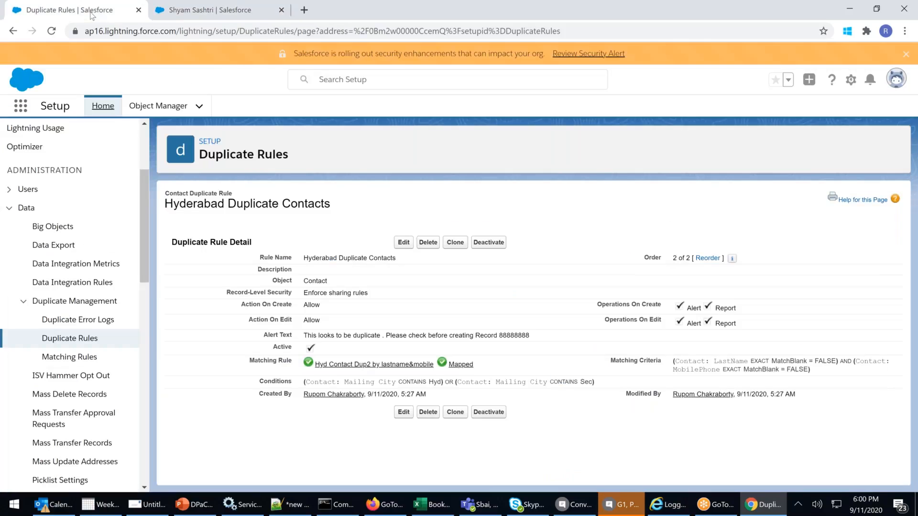
pyautogui.click(489, 242)
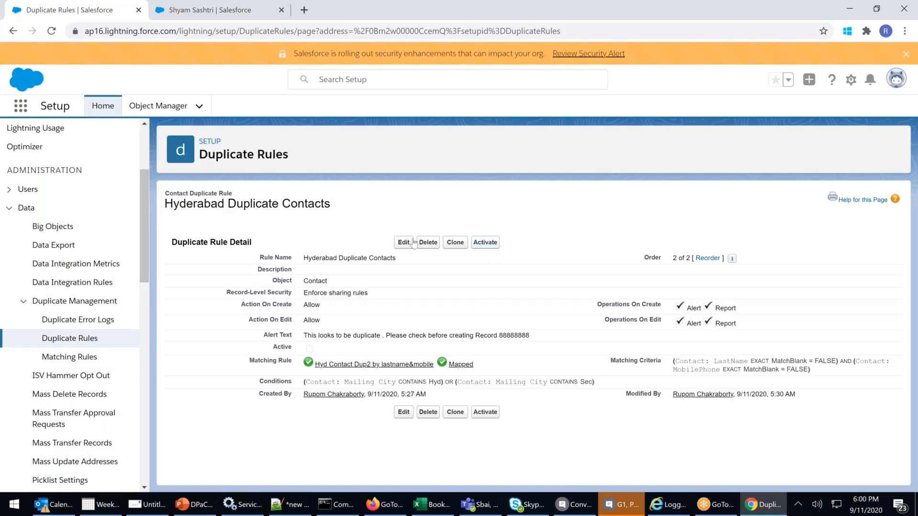
# Set the duplicate rule's Action On Create to Block, save it and reactivate the rule
pyautogui.click(404, 243)
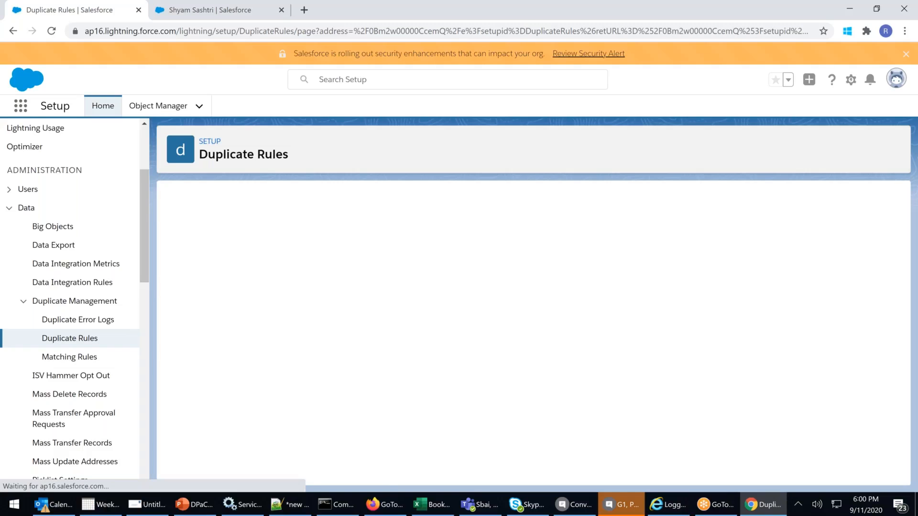
pyautogui.click(321, 382)
pyautogui.click(320, 416)
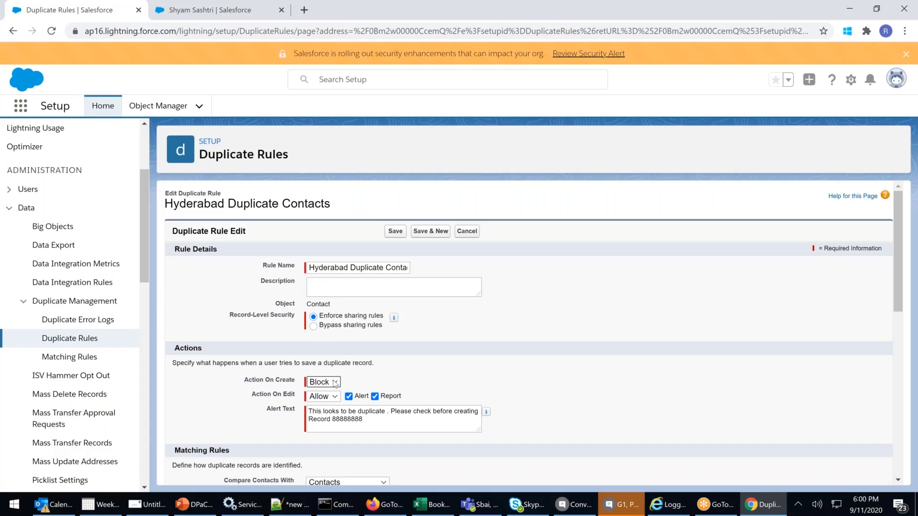
pyautogui.scroll(-10, 335, 382)
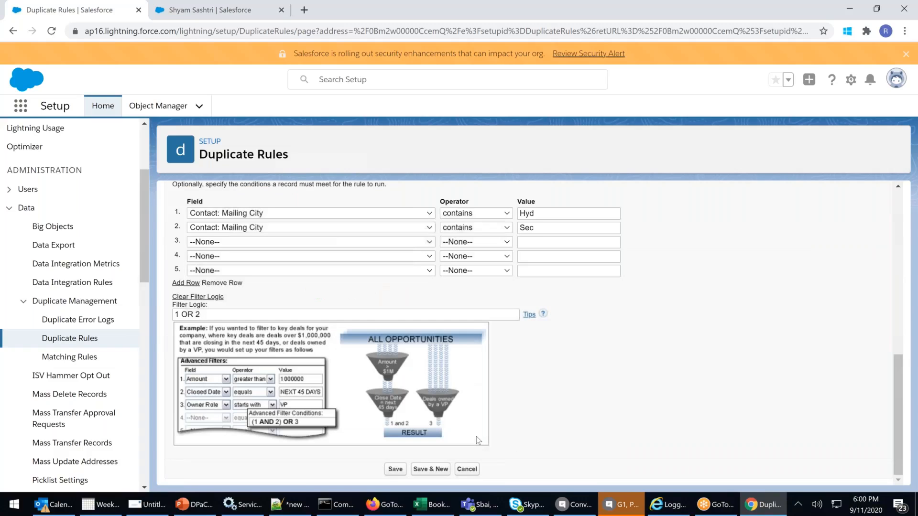
pyautogui.click(395, 470)
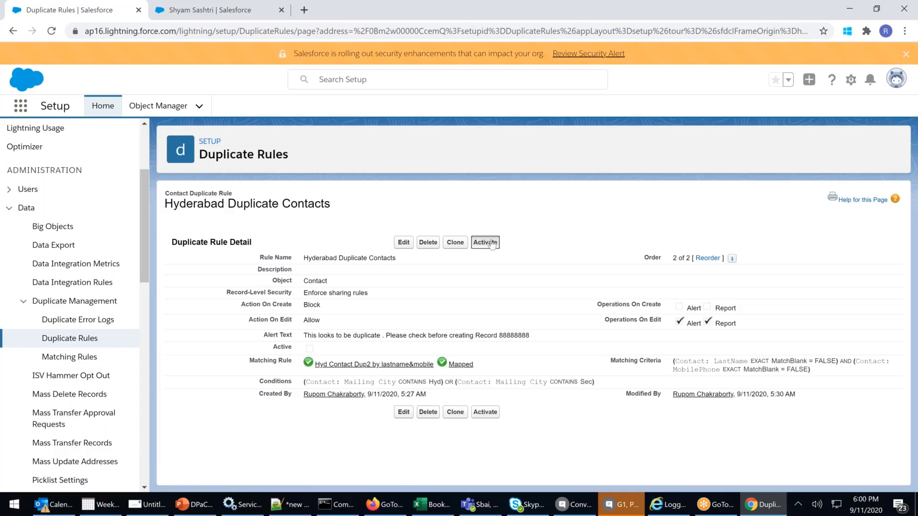
pyautogui.click(492, 244)
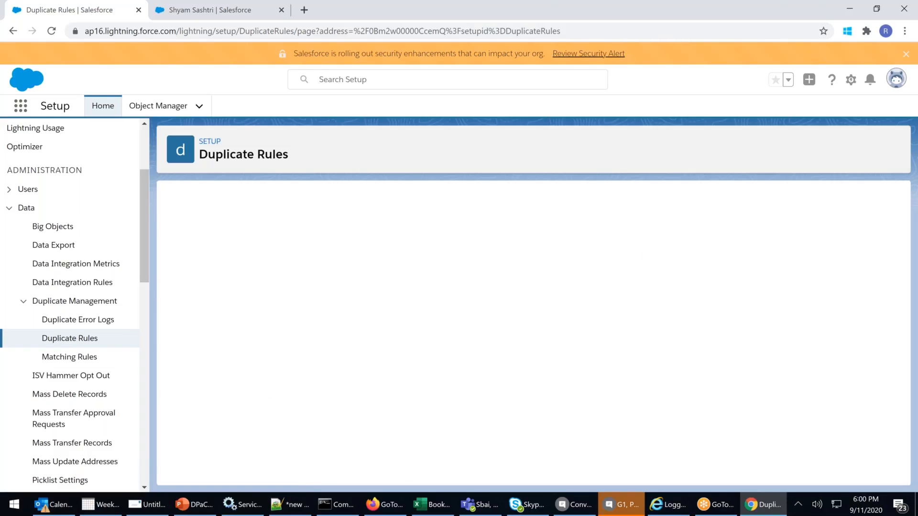
# Switch to the Sales app browser tab and reload the second contact's record page
pyautogui.click(206, 10)
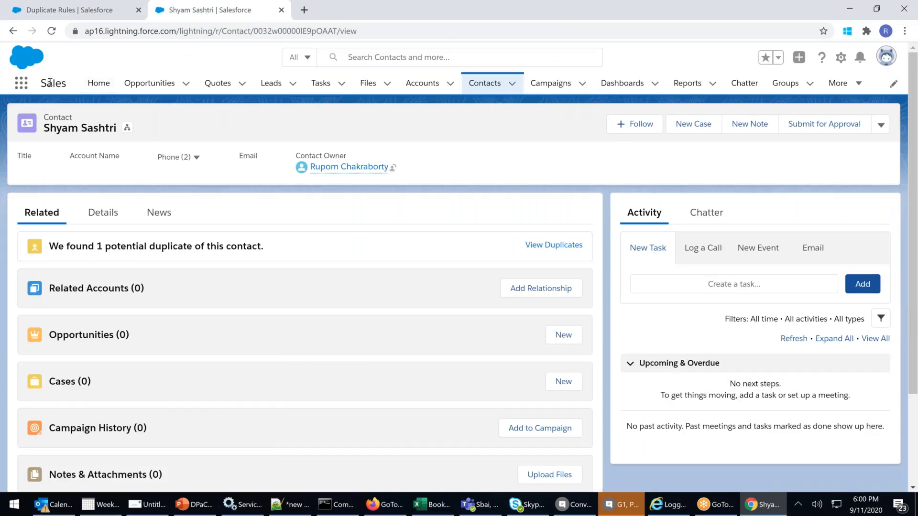
pyautogui.click(171, 32)
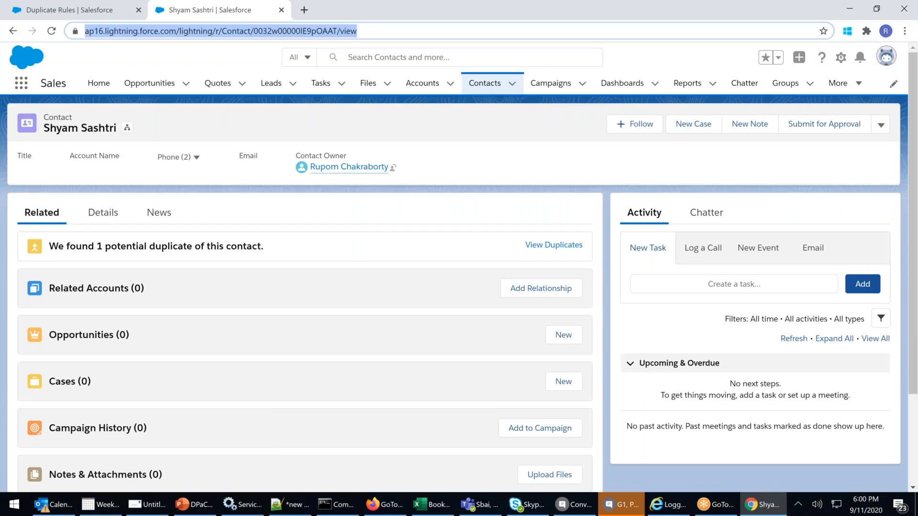
pyautogui.press('Return')
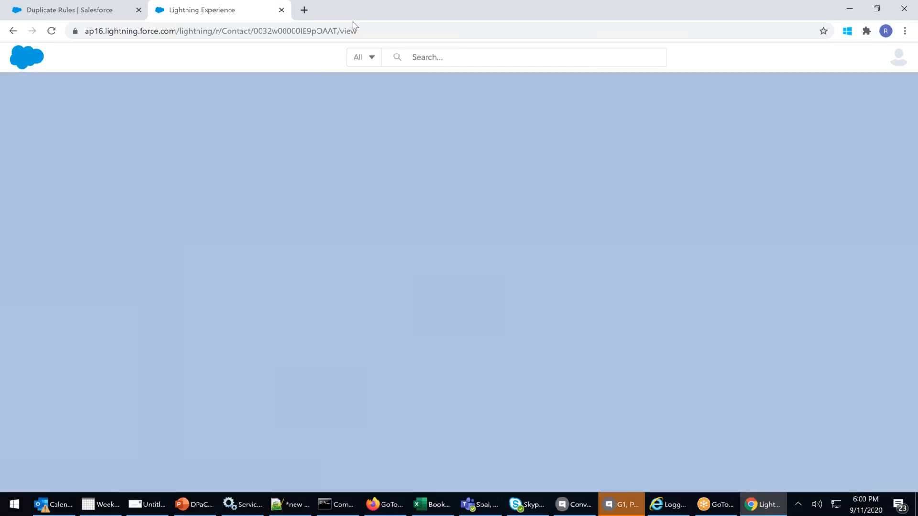
pyautogui.click(354, 30)
pyautogui.press('Return')
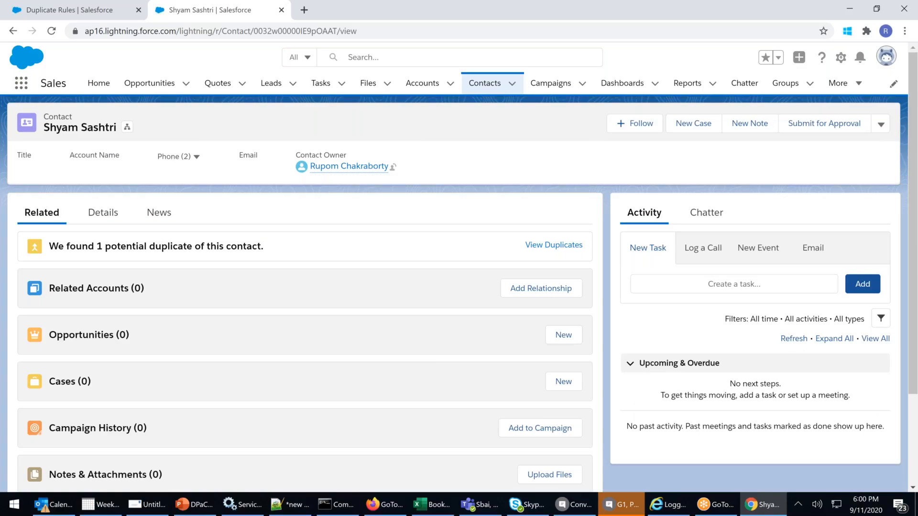
pyautogui.hotkey('ctrl', 'l')
pyautogui.press('Return')
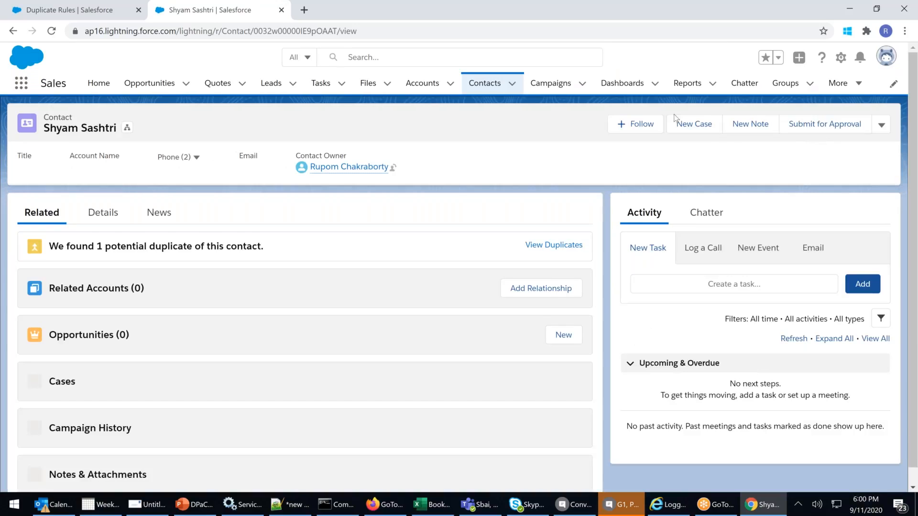
# Start a new contact from the Contacts list, and enter its first name and the same last name as the existing matching contacts
pyautogui.click(466, 85)
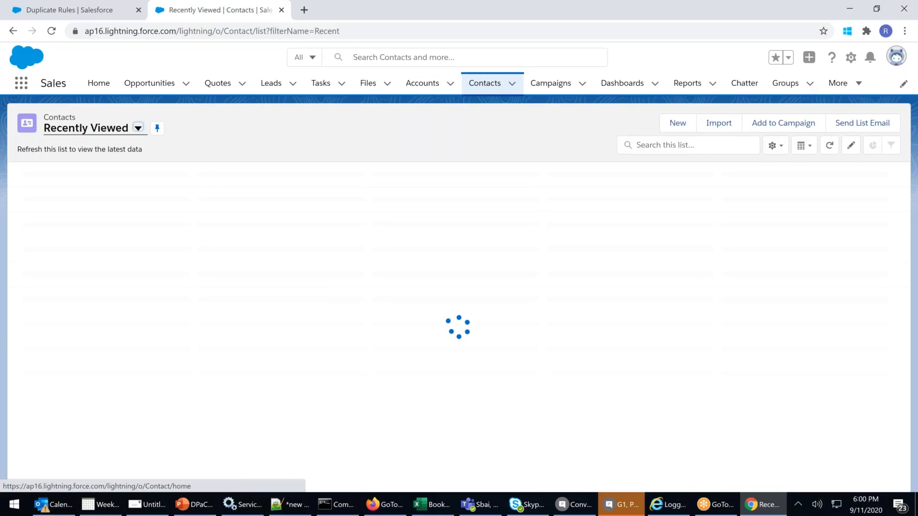
pyautogui.click(677, 123)
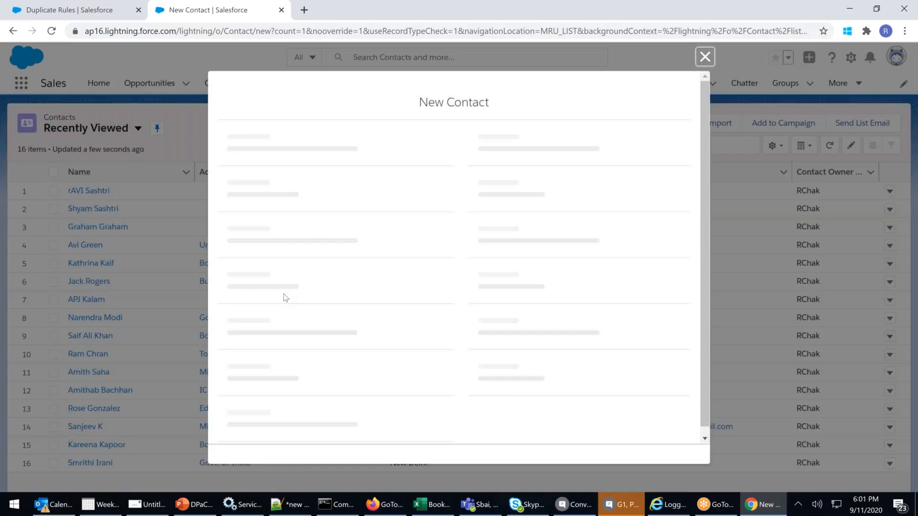
pyautogui.click(296, 293)
pyautogui.write('Sashtri')
pyautogui.click(279, 266)
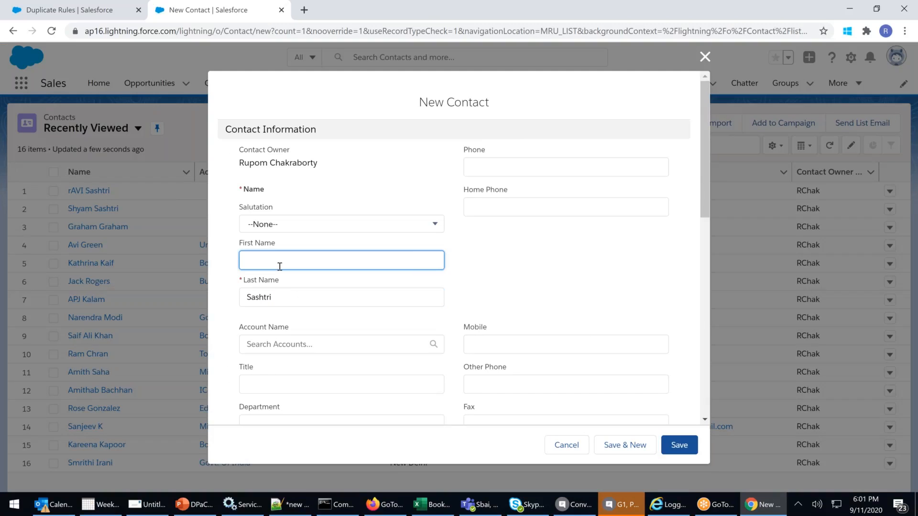
pyautogui.write('Shat')
pyautogui.press('BackSpace')
pyautogui.write('yyabhama')
pyautogui.click(530, 266)
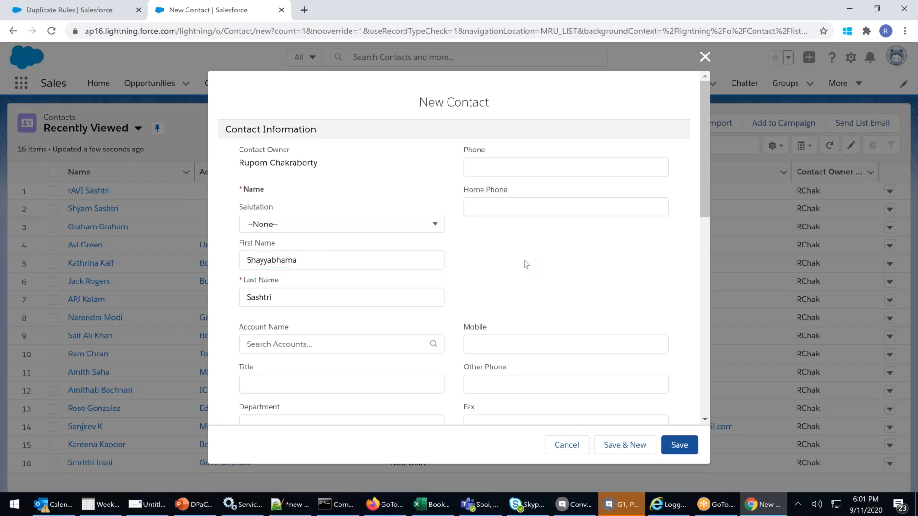
# Enter the duplicate mobile number and the Mailing City Secundrabad, and try to save the new contact
pyautogui.click(477, 348)
pyautogui.write('8888')
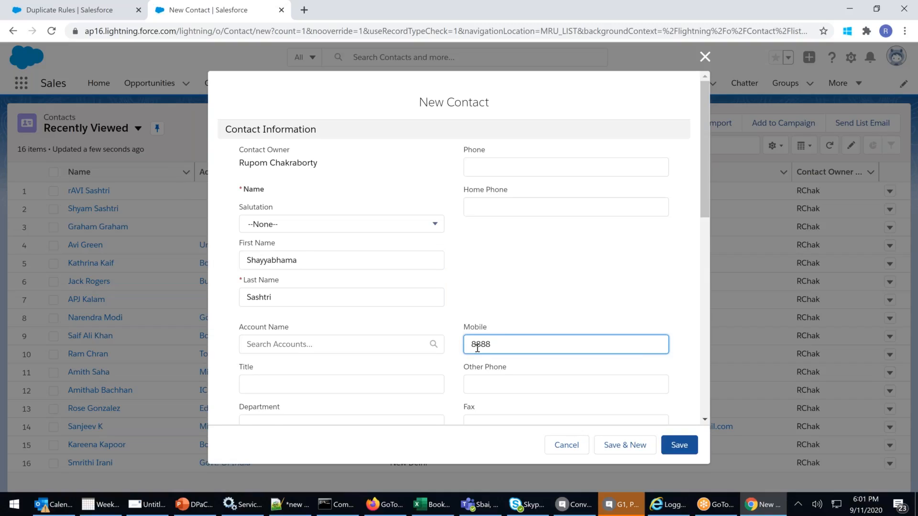
pyautogui.scroll(-4, 477, 347)
pyautogui.click(253, 338)
pyautogui.write('Secundrabad')
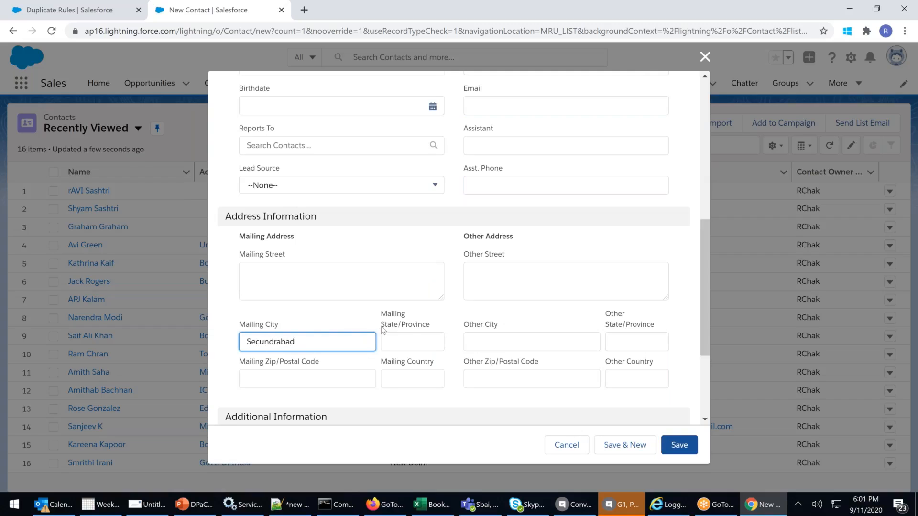
pyautogui.click(679, 448)
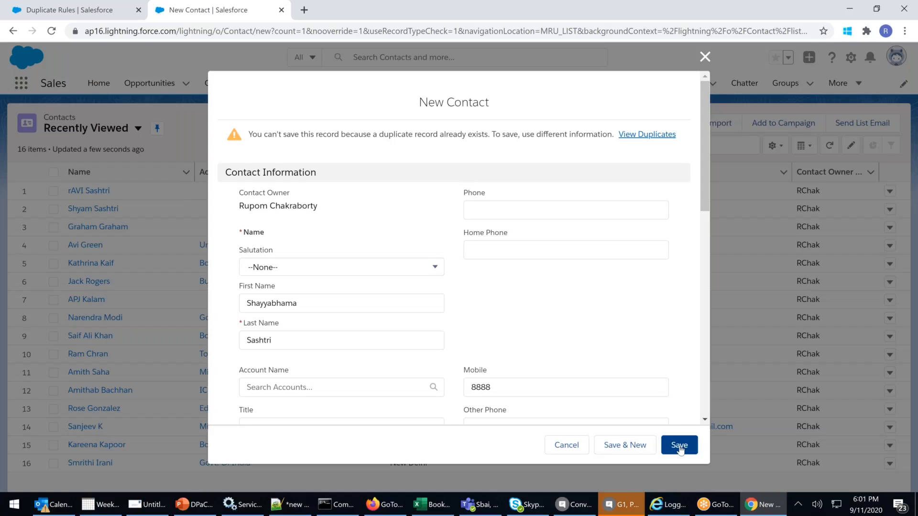
pyautogui.click(679, 447)
pyautogui.click(679, 447)
# Review the alert text and matching contacts in the duplicates view, and try to save the new contact again
pyautogui.click(647, 135)
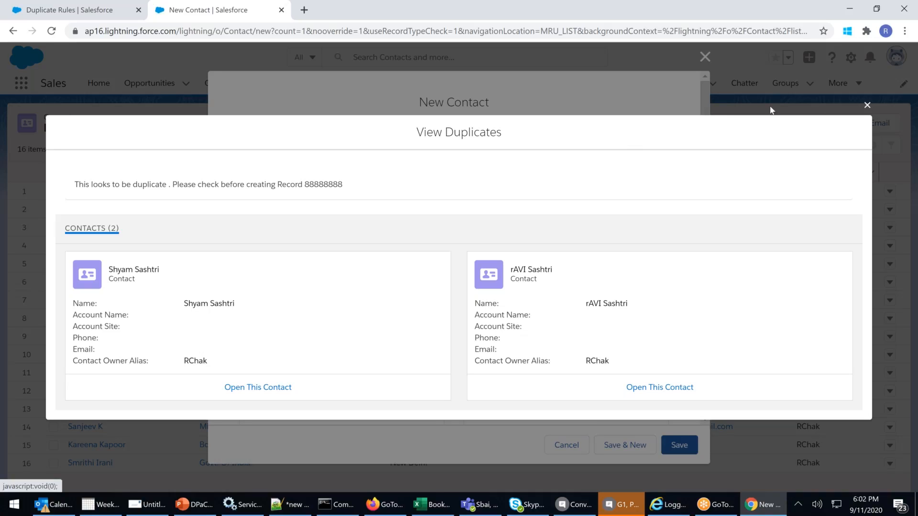
pyautogui.click(868, 106)
pyautogui.click(682, 452)
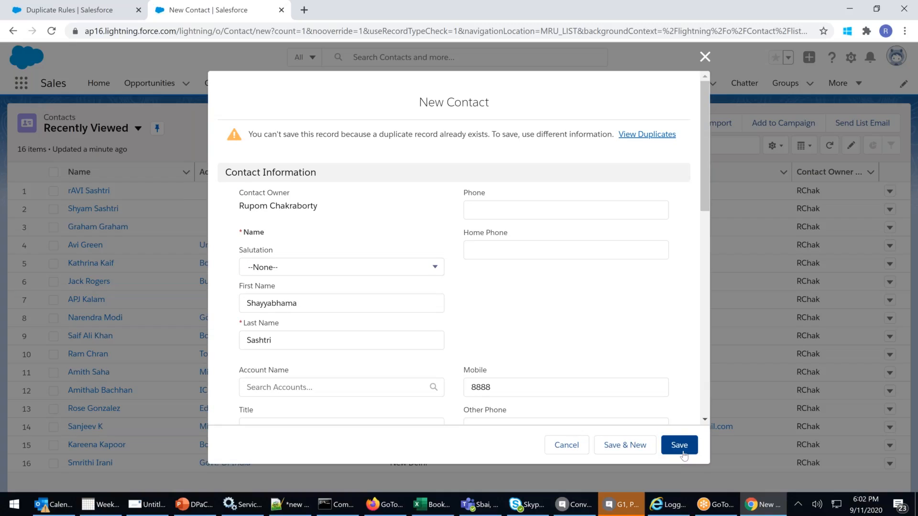
pyautogui.click(683, 454)
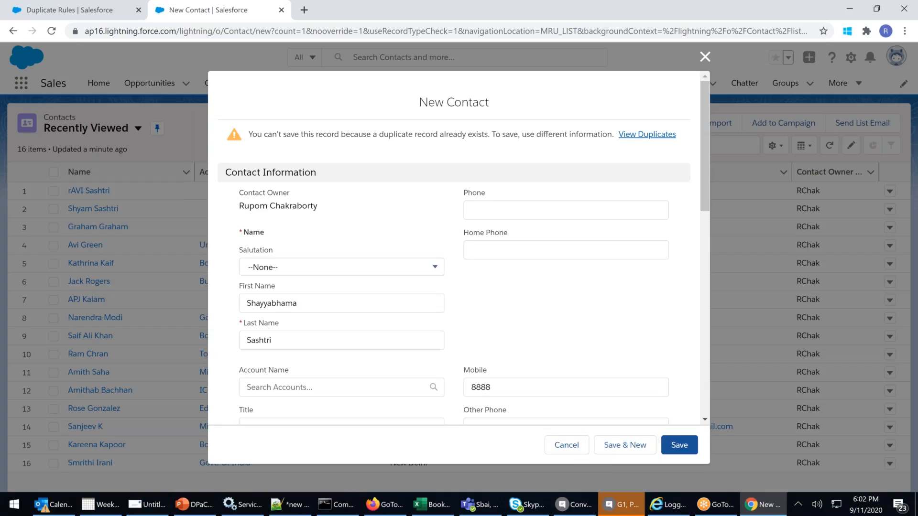
# Recheck the new contact's Mobile and Mailing City entries, and cancel the contact after retrying the save
pyautogui.scroll(-3, 426, 304)
pyautogui.scroll(-3, 425, 305)
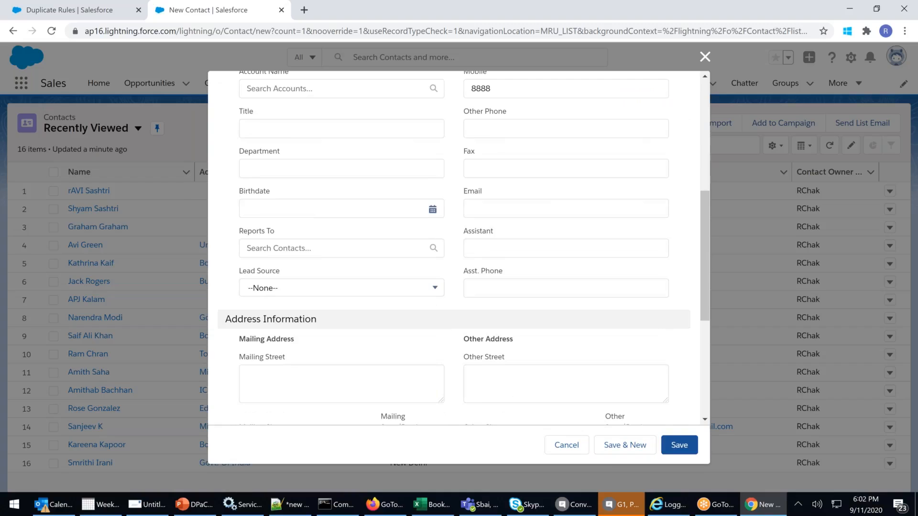
pyautogui.scroll(1, 455, 248)
pyautogui.moveTo(505, 150); pyautogui.dragTo(404, 148)
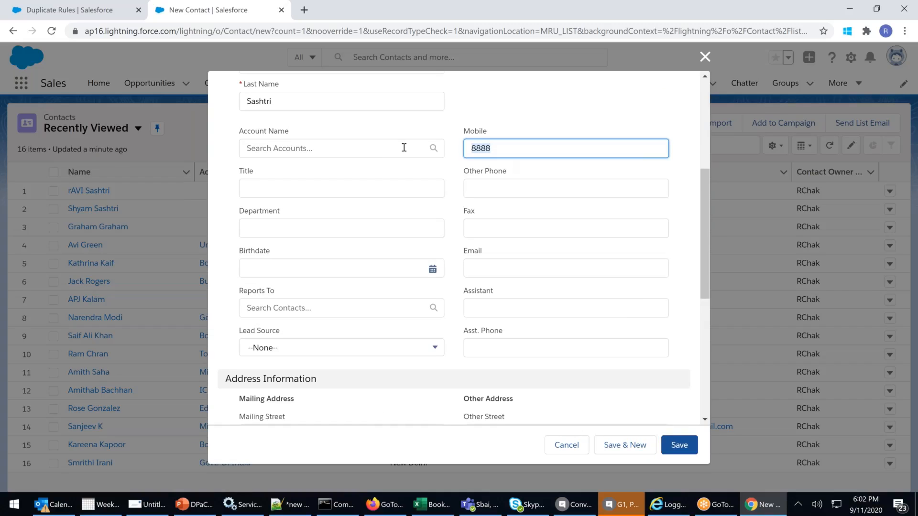
pyautogui.scroll(-4, 268, 261)
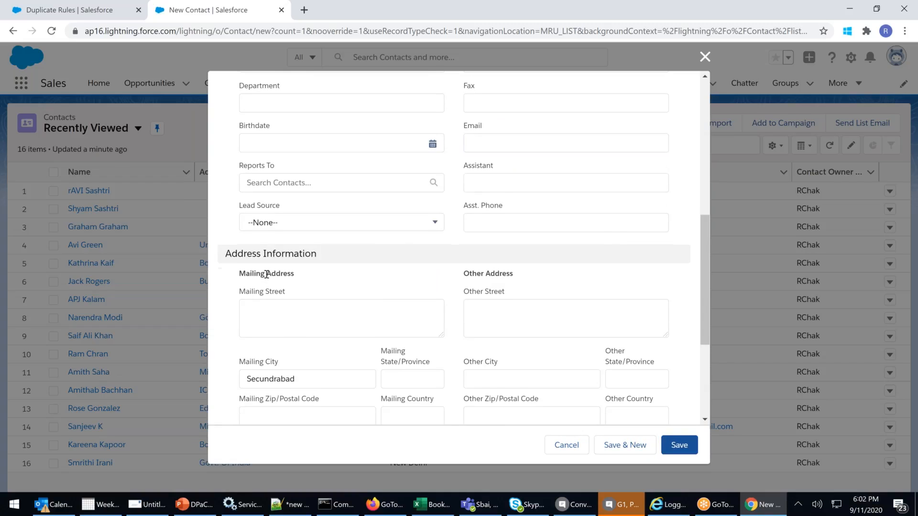
pyautogui.click(277, 262)
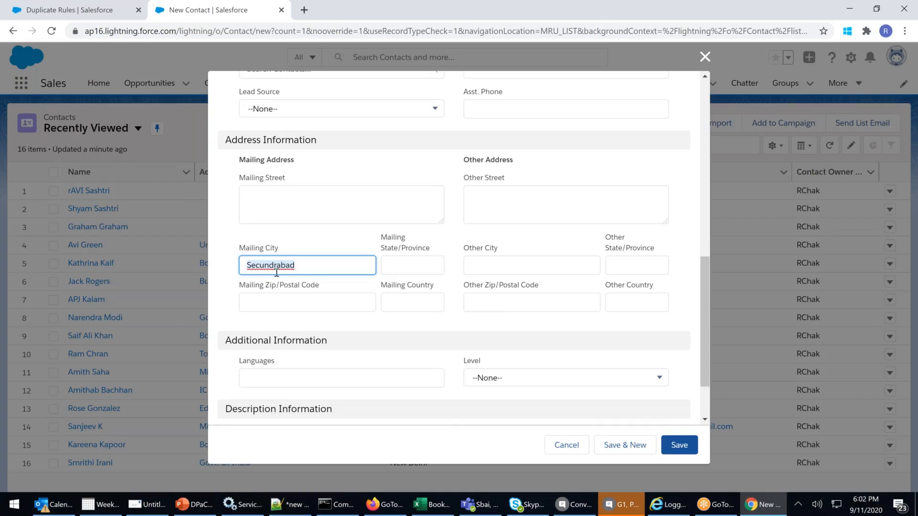
pyautogui.press('Return')
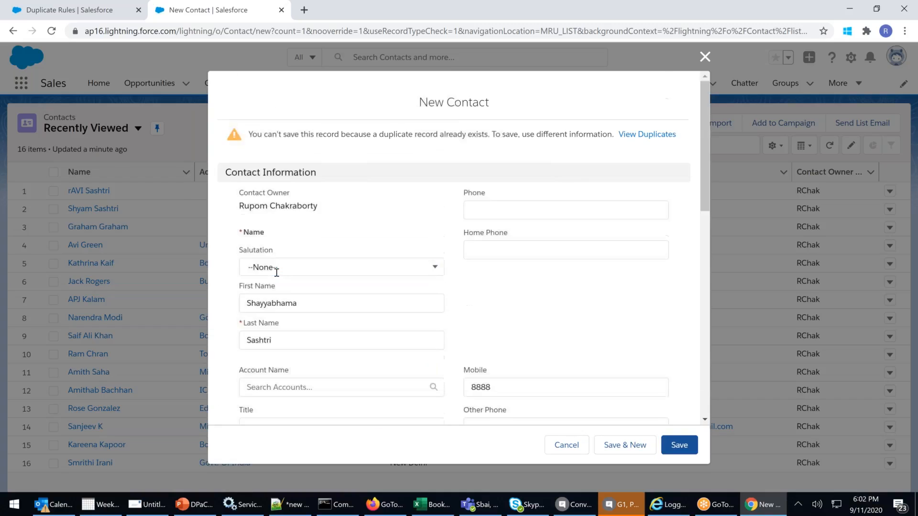
pyautogui.click(688, 445)
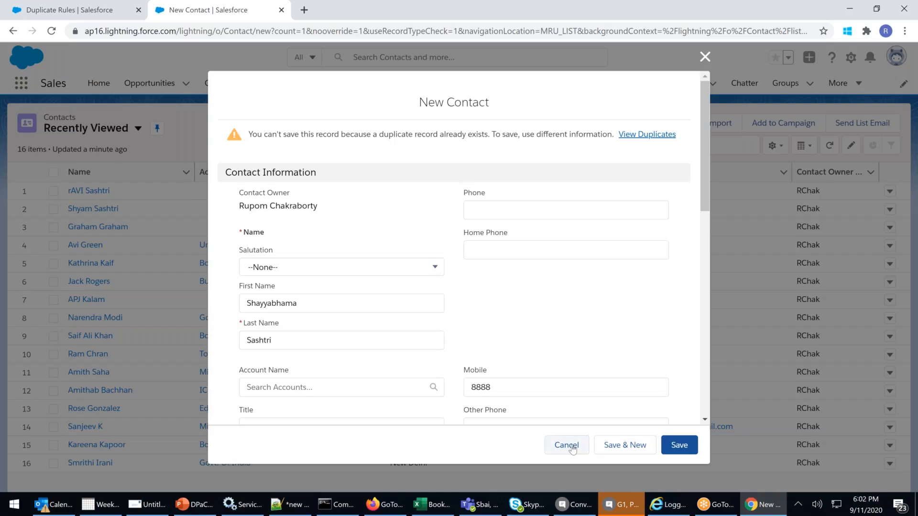
pyautogui.click(569, 446)
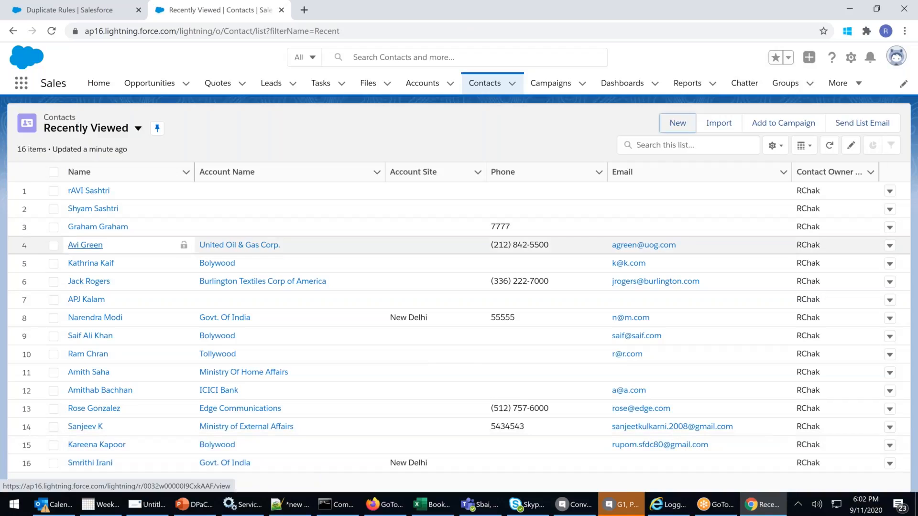
# Open the third contact in the Recently Viewed list, and change its first name and last name to duplicate the existing contacts' last name
pyautogui.click(111, 233)
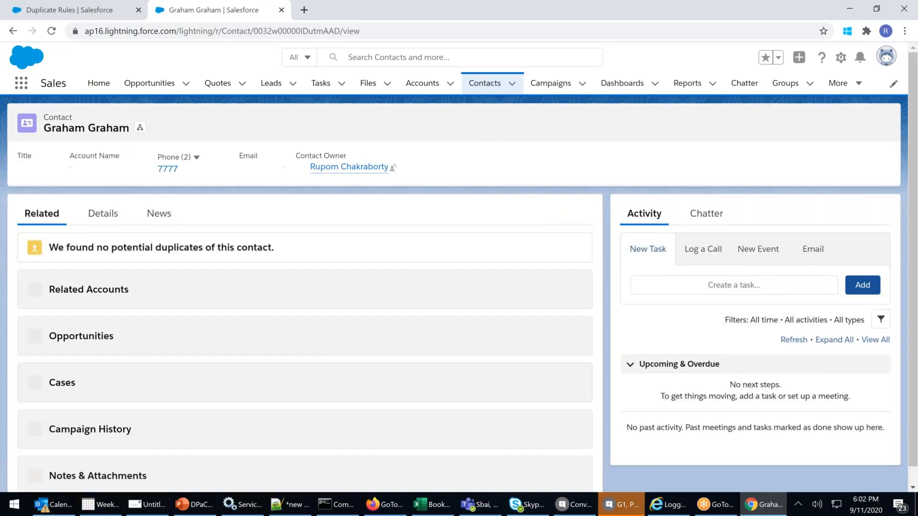
pyautogui.click(102, 213)
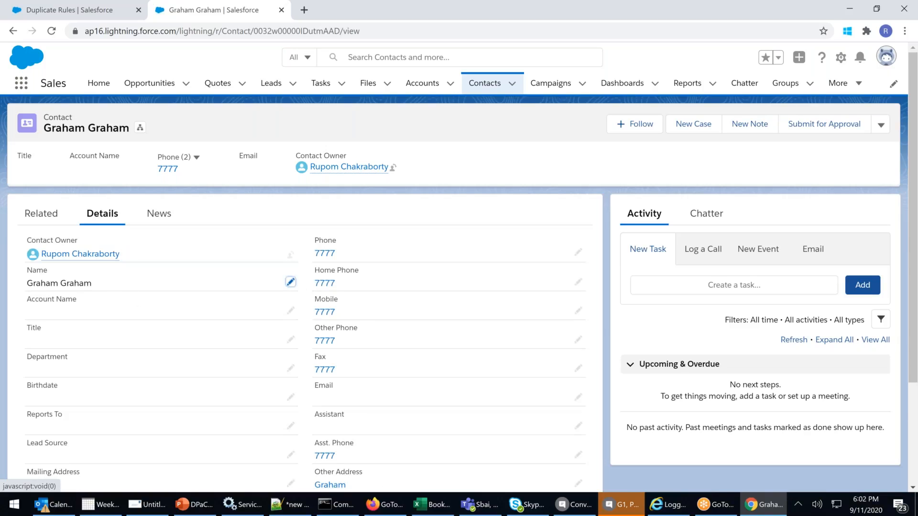
pyautogui.click(291, 283)
pyautogui.press('Tab')
pyautogui.write('Sh')
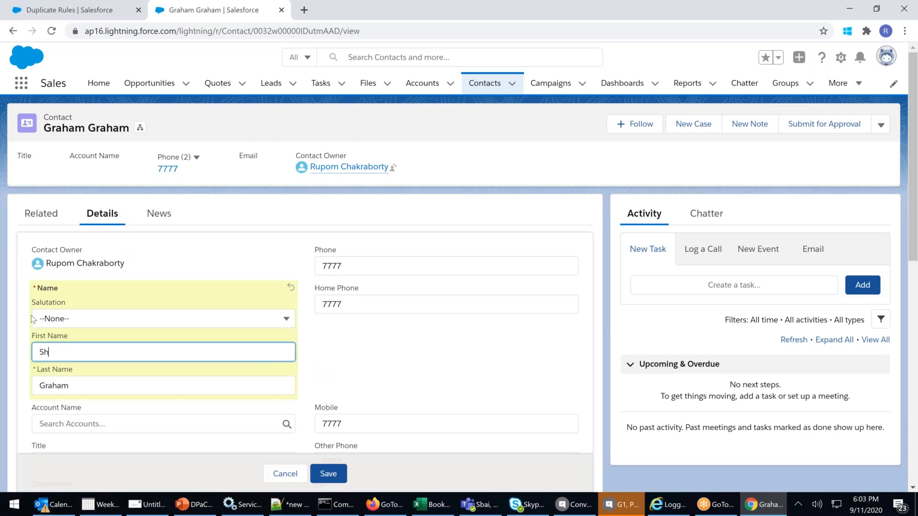
pyautogui.write('atyabhama')
pyautogui.press('Tab')
pyautogui.write('Sashtri')
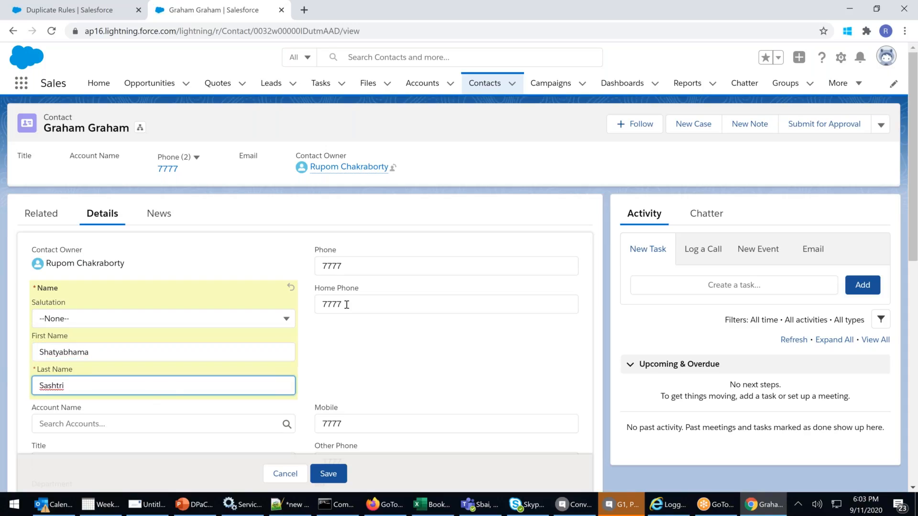
# Set the contact's mobile number to the duplicate value and its Mailing City to Secundrabad, and save the edit
pyautogui.doubleClick(353, 420)
pyautogui.write('8888')
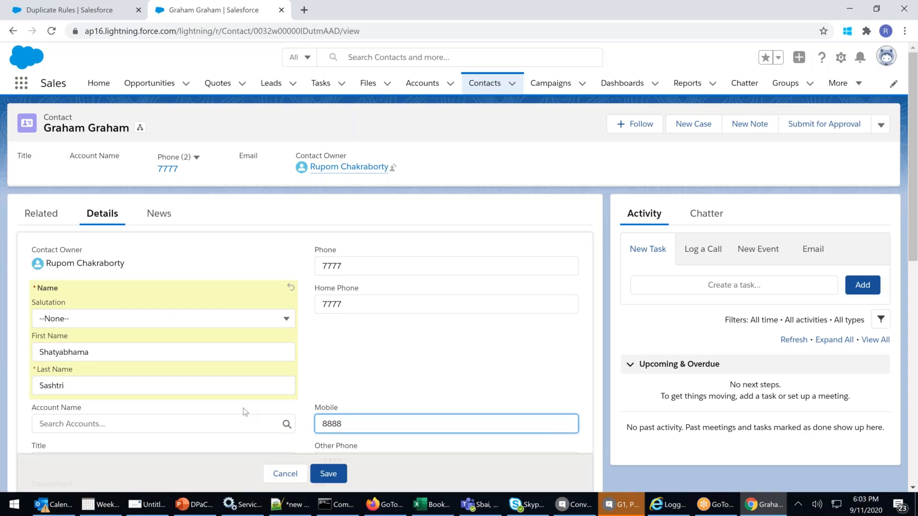
pyautogui.scroll(-9, 245, 412)
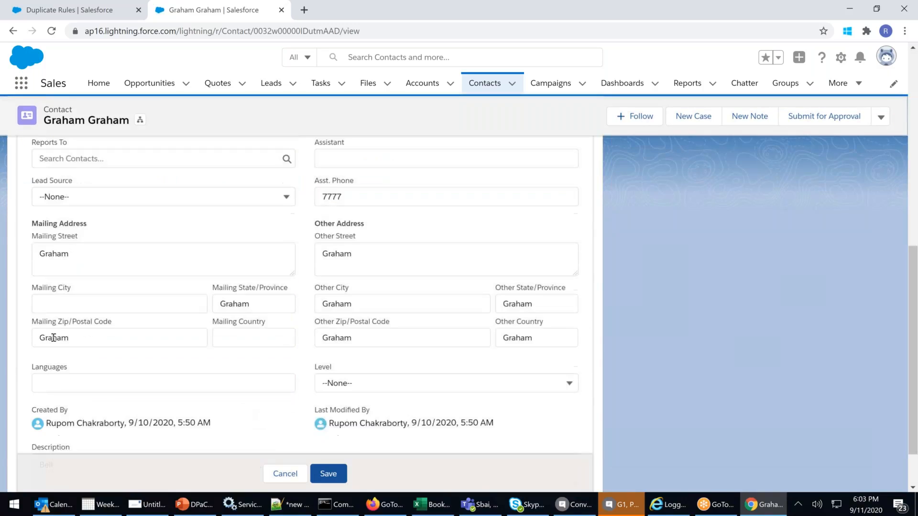
pyautogui.click(68, 304)
pyautogui.write('Secundrabad')
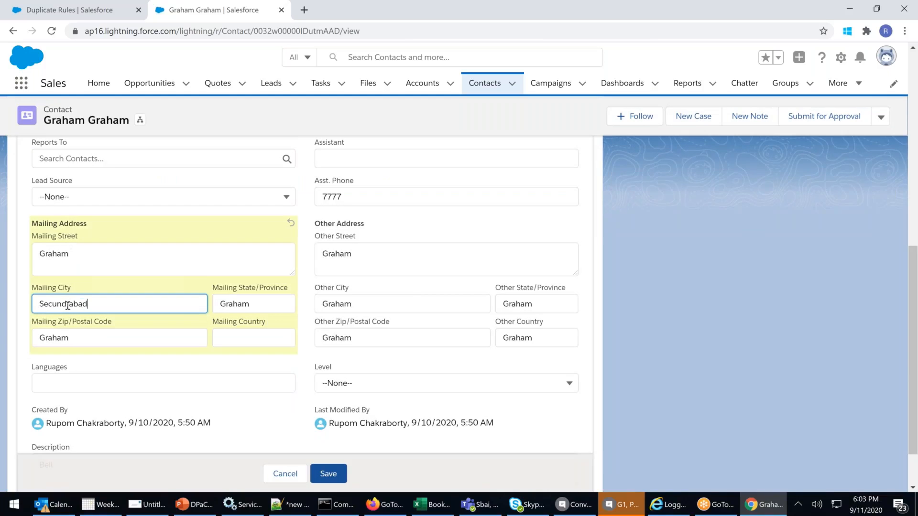
pyautogui.click(328, 474)
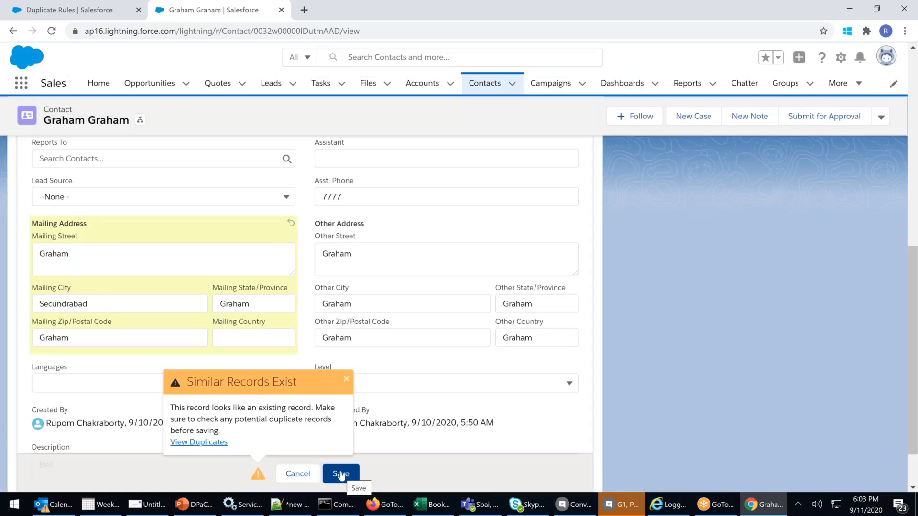
# Review the matching contacts in the duplicates view, and save the edited contact anyway
pyautogui.click(211, 442)
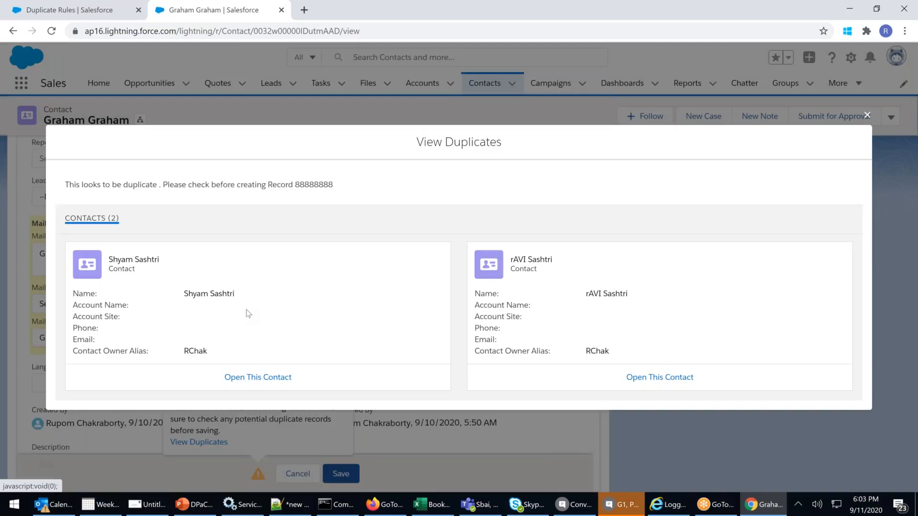
pyautogui.click(867, 117)
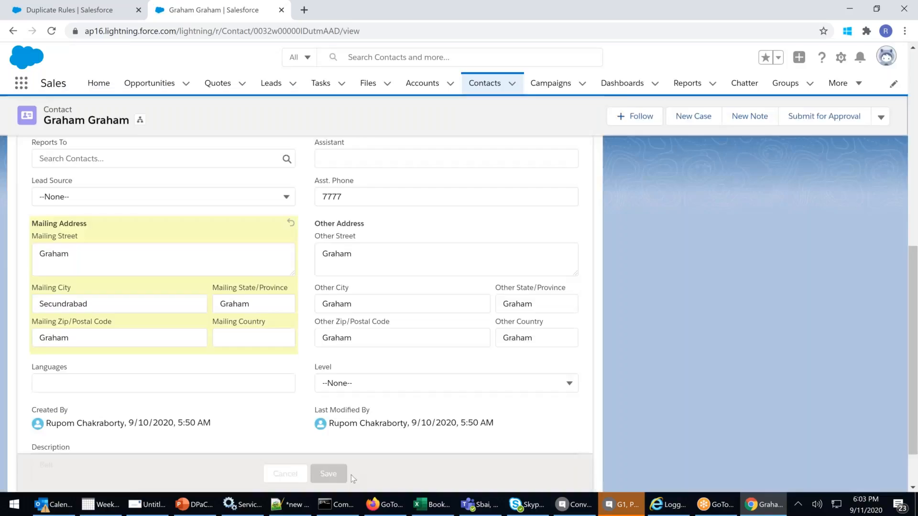
pyautogui.click(351, 474)
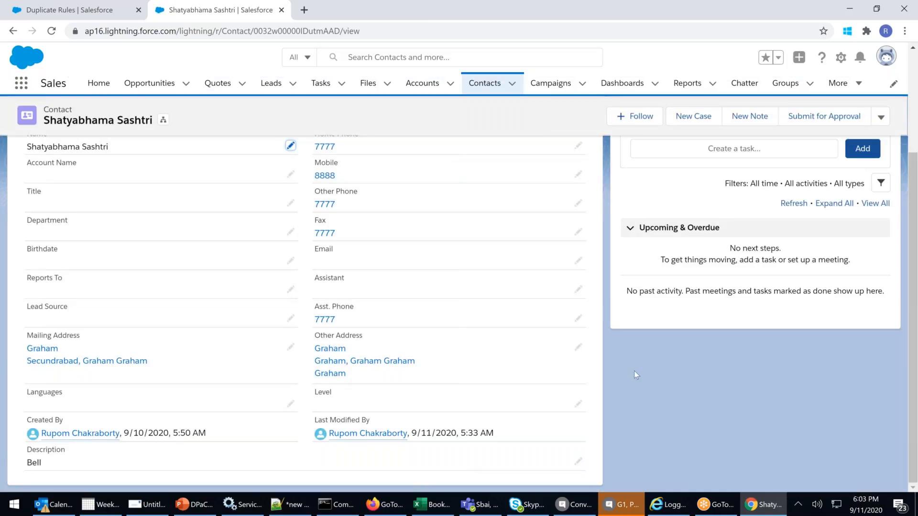
# Return to the Duplicate Rules browser tab and check the Hyderabad rule's Action On Edit and Action On Create settings
pyautogui.click(479, 84)
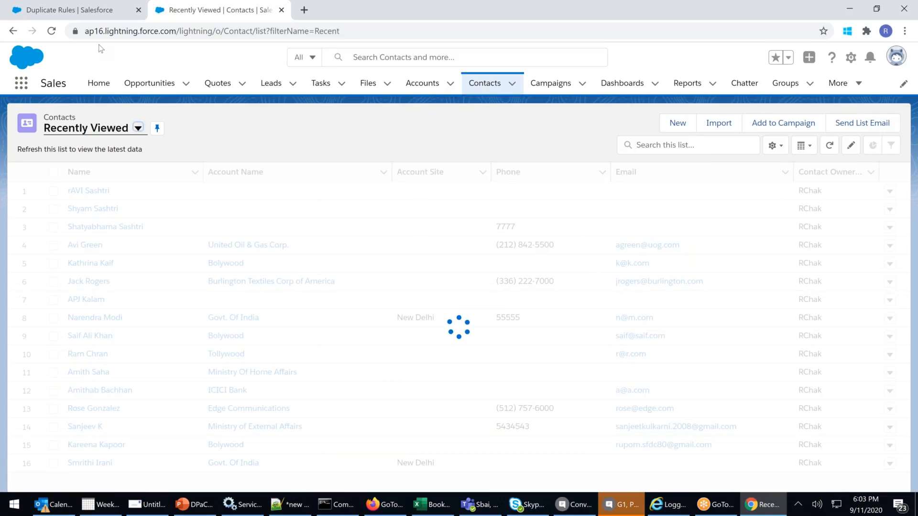
pyautogui.click(91, 11)
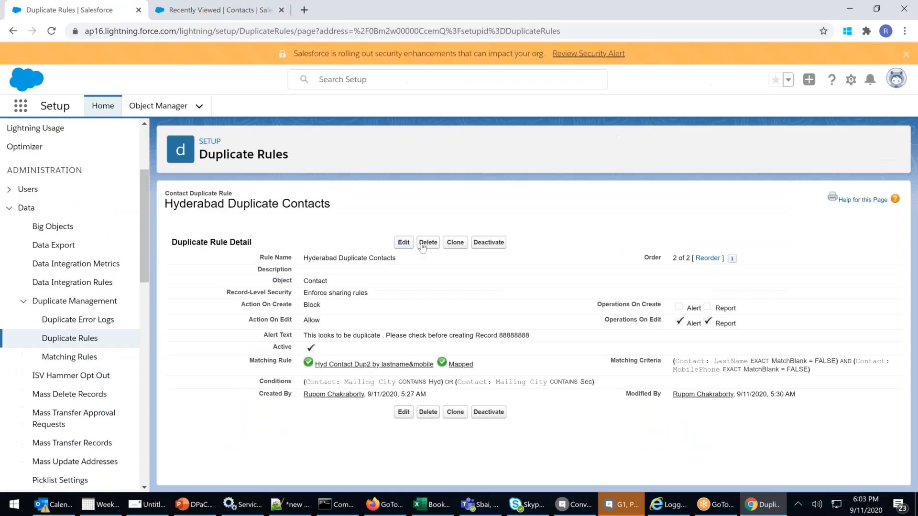
pyautogui.moveTo(290, 319); pyautogui.dragTo(320, 319)
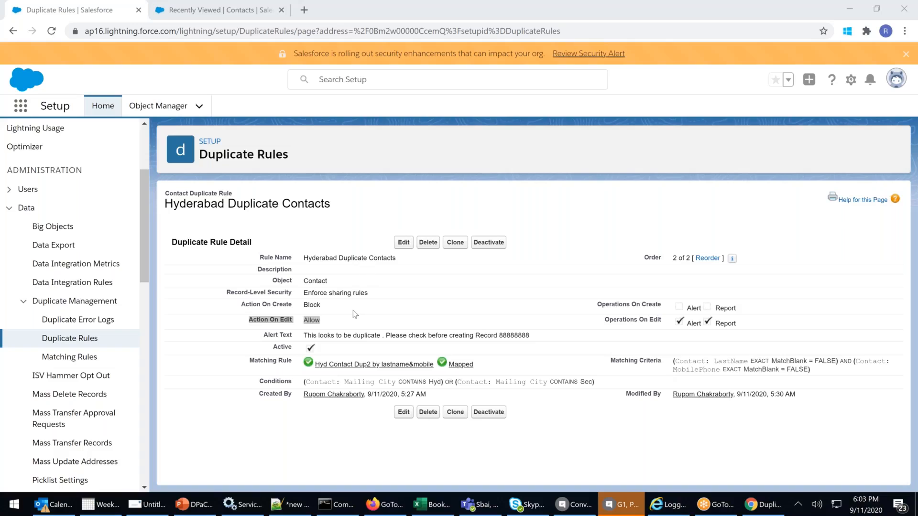
pyautogui.moveTo(338, 322); pyautogui.dragTo(267, 305)
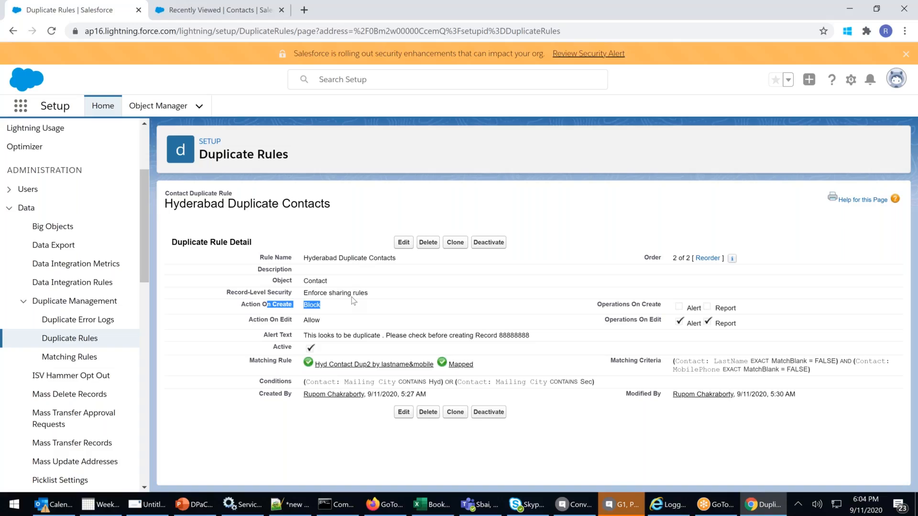
# Look over the Matching Rules and Duplicate Rules lists in Setup, and open the Hyderabad Duplicate Contacts rule's details
pyautogui.click(54, 362)
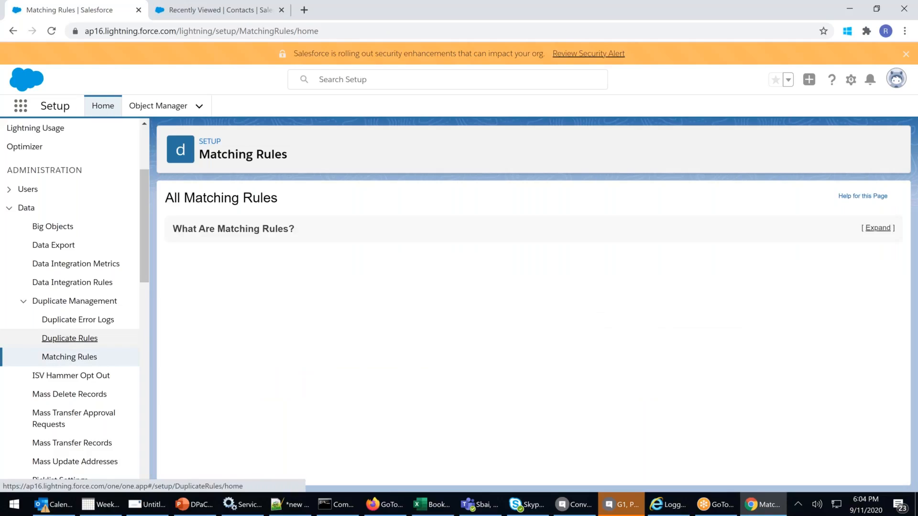
pyautogui.click(70, 338)
pyautogui.click(64, 356)
pyautogui.click(65, 340)
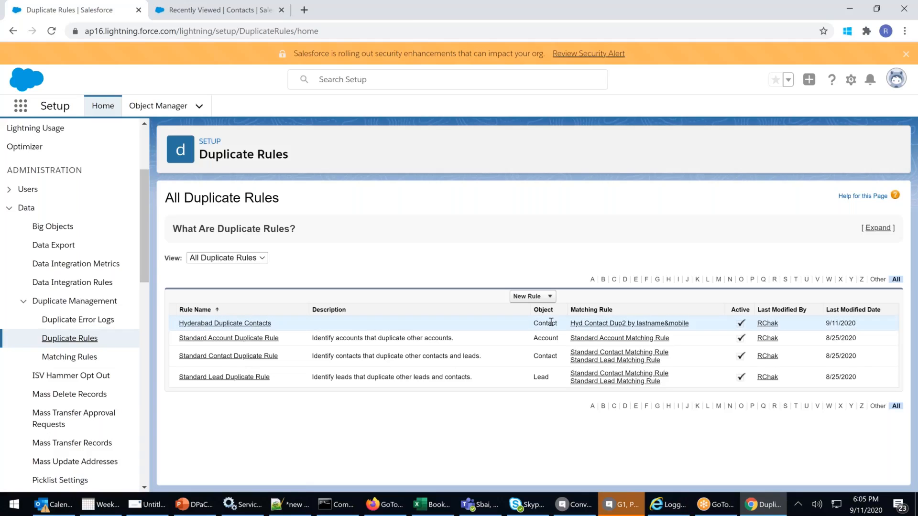
pyautogui.click(216, 324)
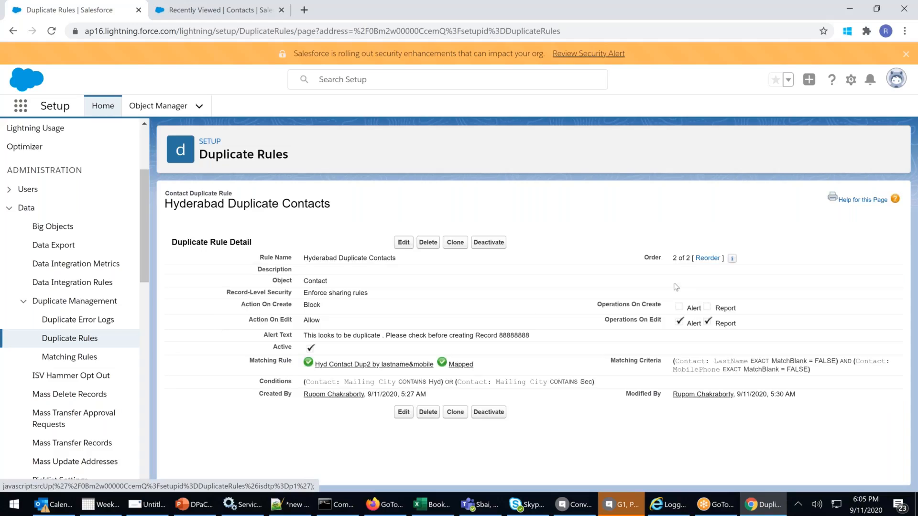
# Check the Hyderabad rule's order, and review the contact rules and available new-rule objects in the All Duplicate Rules list
pyautogui.moveTo(673, 259); pyautogui.dragTo(690, 260)
pyautogui.click(13, 30)
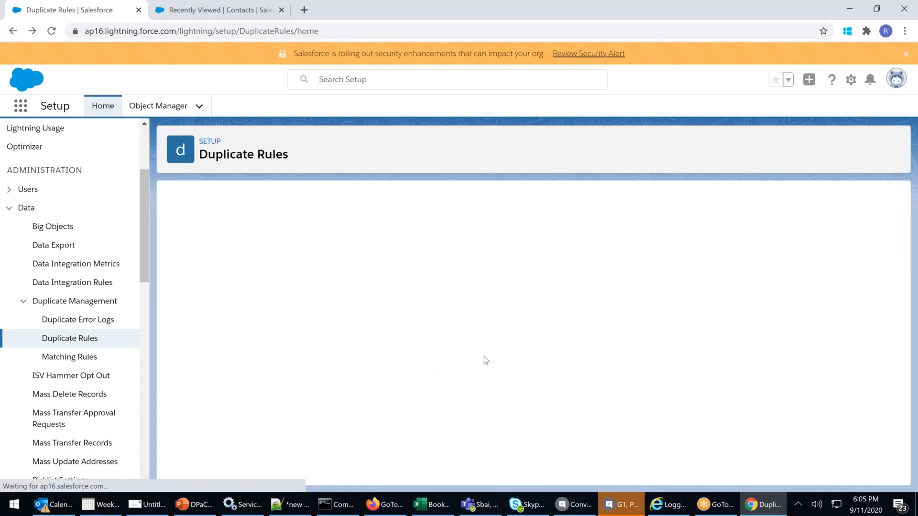
pyautogui.moveTo(558, 355); pyautogui.dragTo(180, 359)
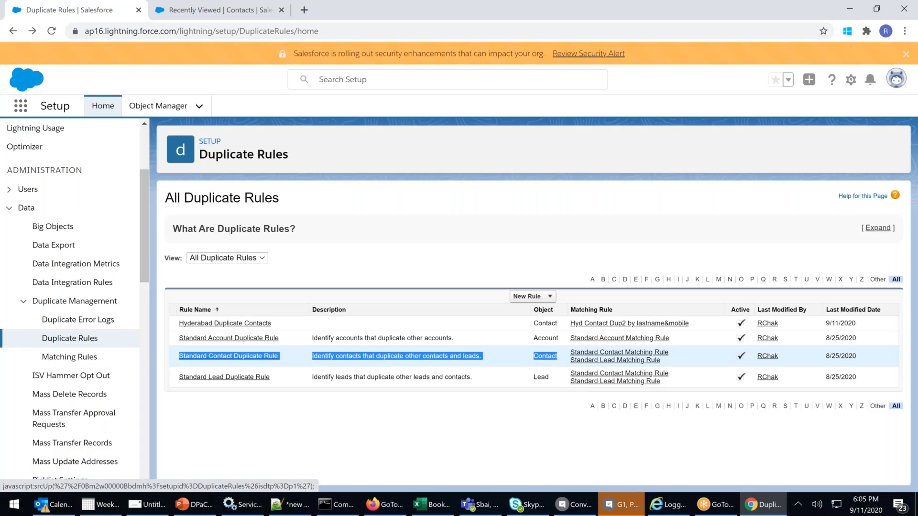
pyautogui.moveTo(554, 324); pyautogui.dragTo(171, 328)
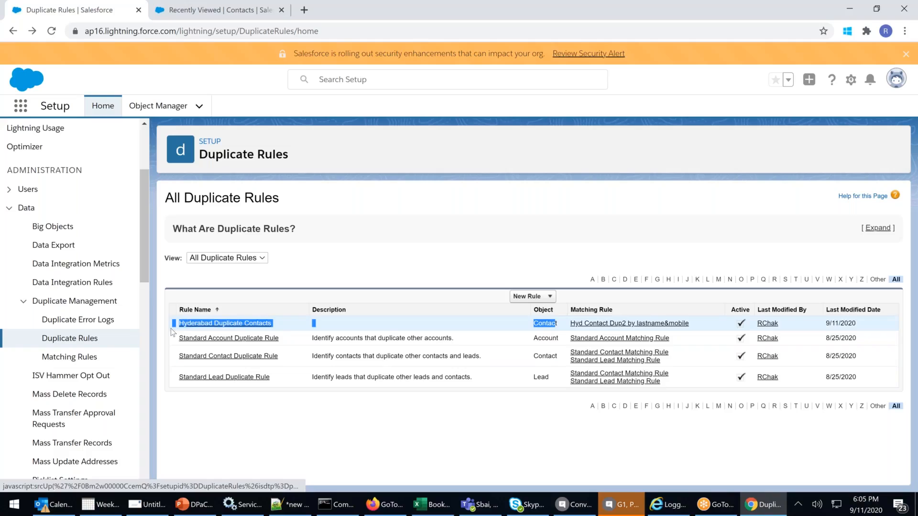
pyautogui.click(518, 297)
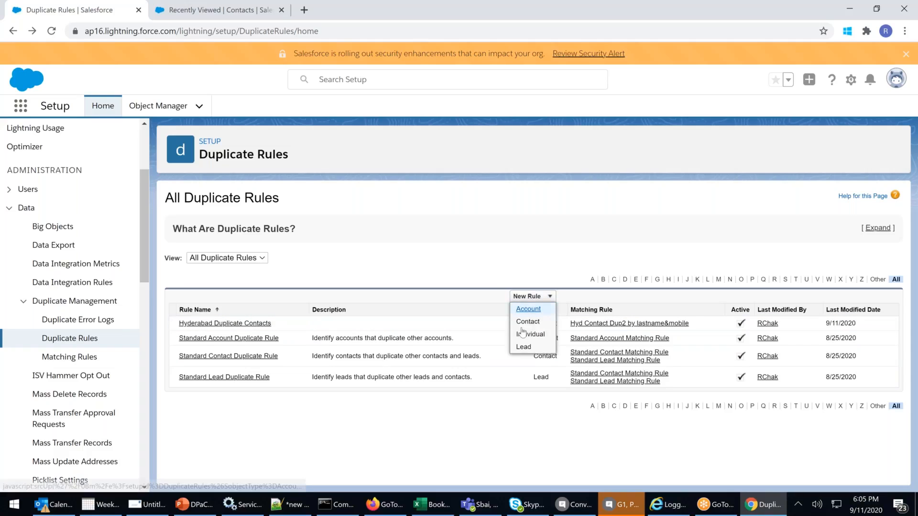
pyautogui.click(392, 239)
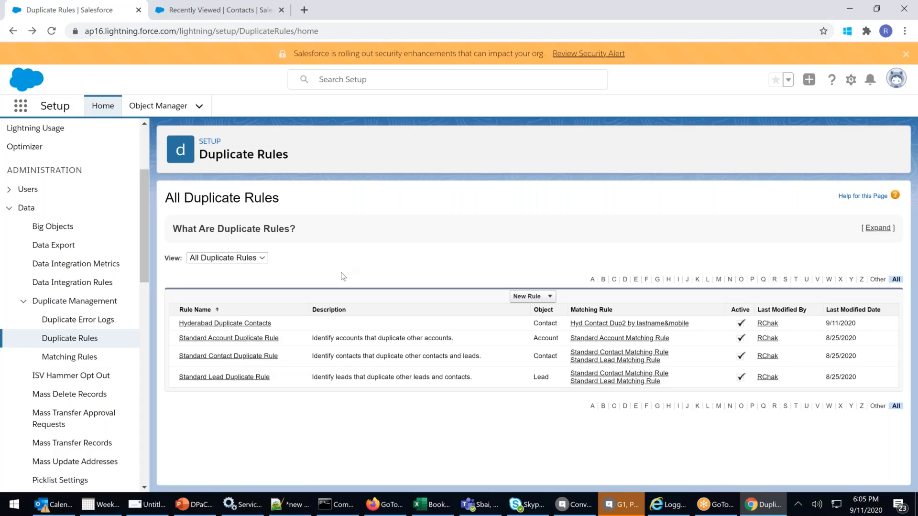
# Reorder the Contact duplicate rules so that Hyderabad Duplicate Contacts comes before the Standard Contact Duplicate Rule
pyautogui.click(255, 325)
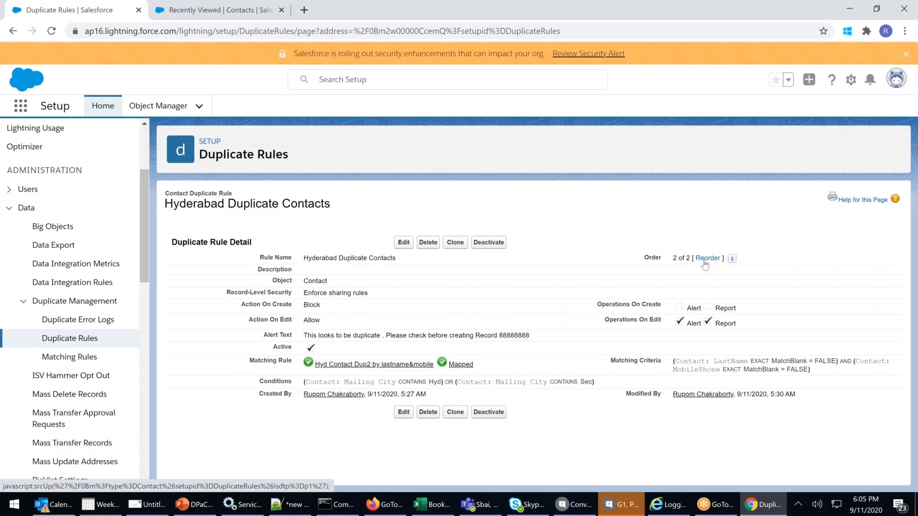
pyautogui.click(704, 261)
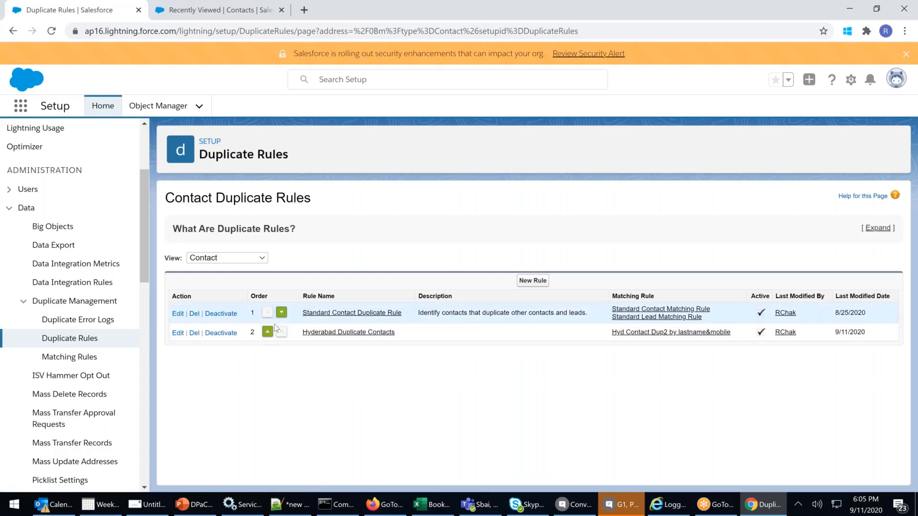
pyautogui.click(267, 332)
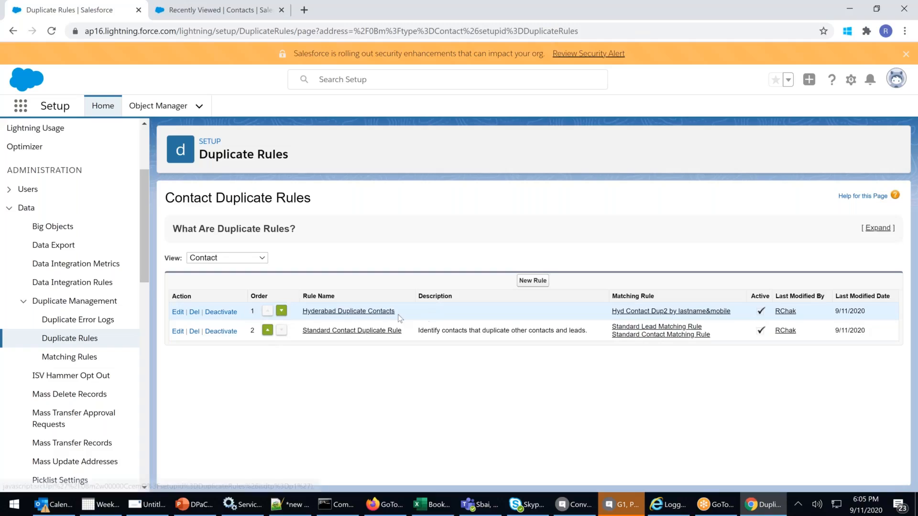
pyautogui.moveTo(422, 312); pyautogui.dragTo(292, 312)
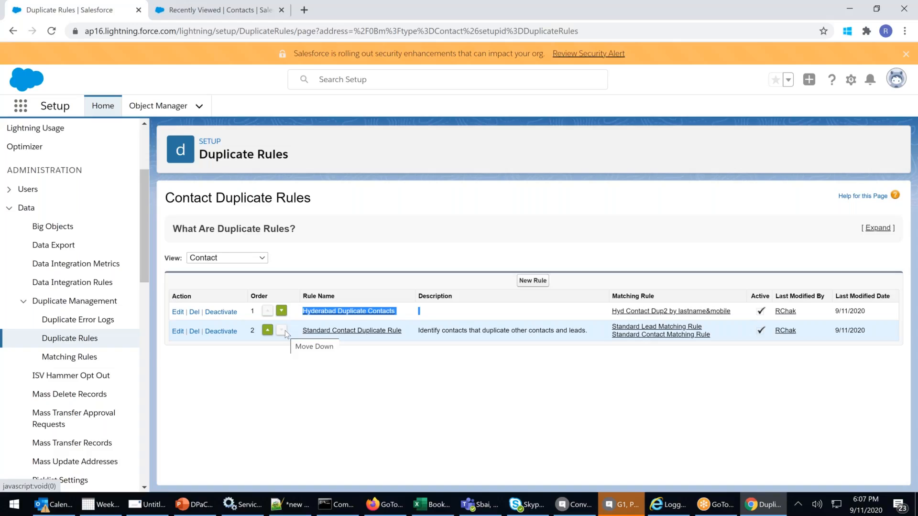
# Return to the All Duplicate Rules list, and look over the contacts sharing a last name in the recently viewed Contacts list
pyautogui.click(69, 356)
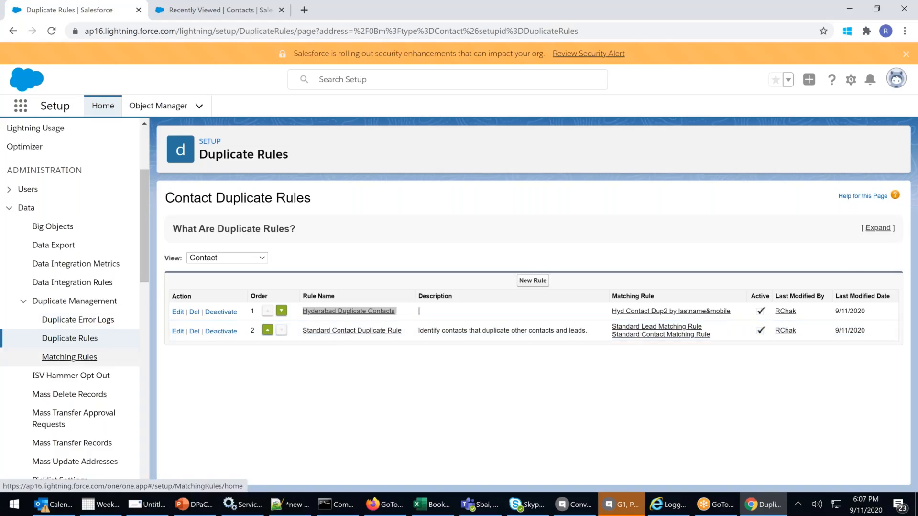
pyautogui.click(69, 339)
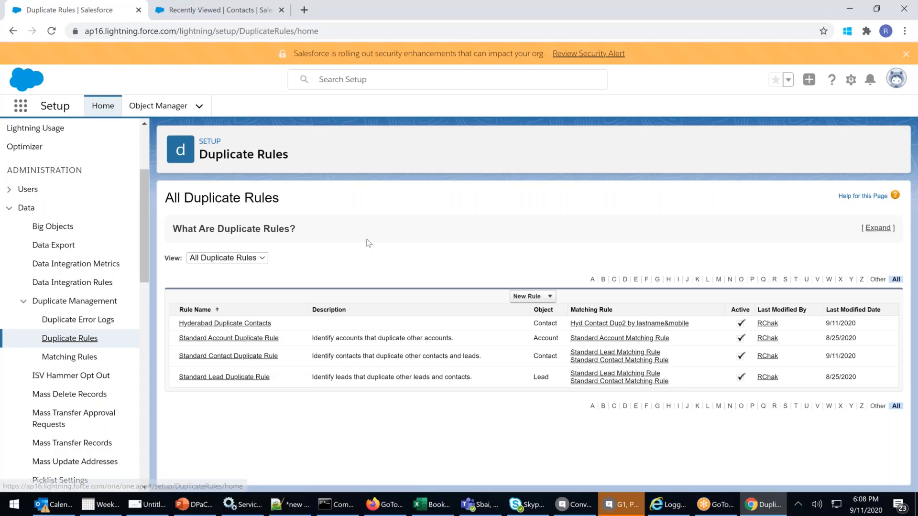
pyautogui.click(220, 8)
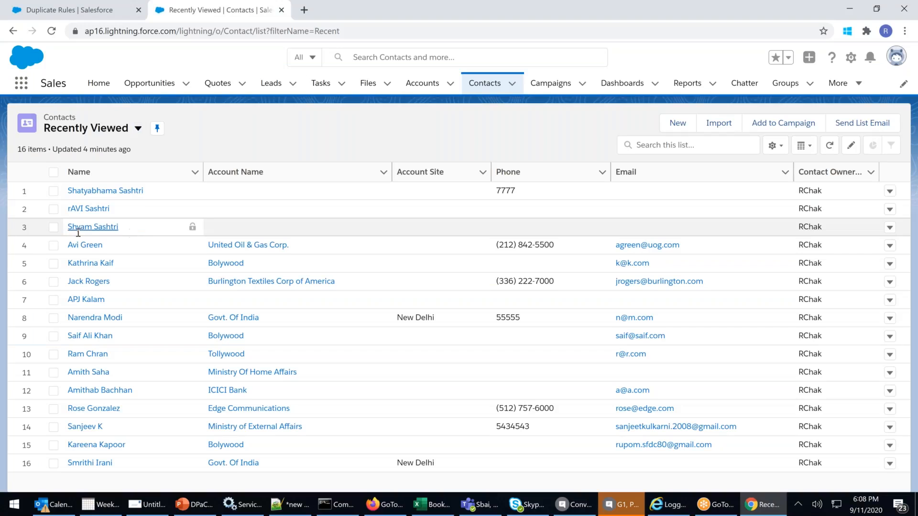
pyautogui.click(131, 227)
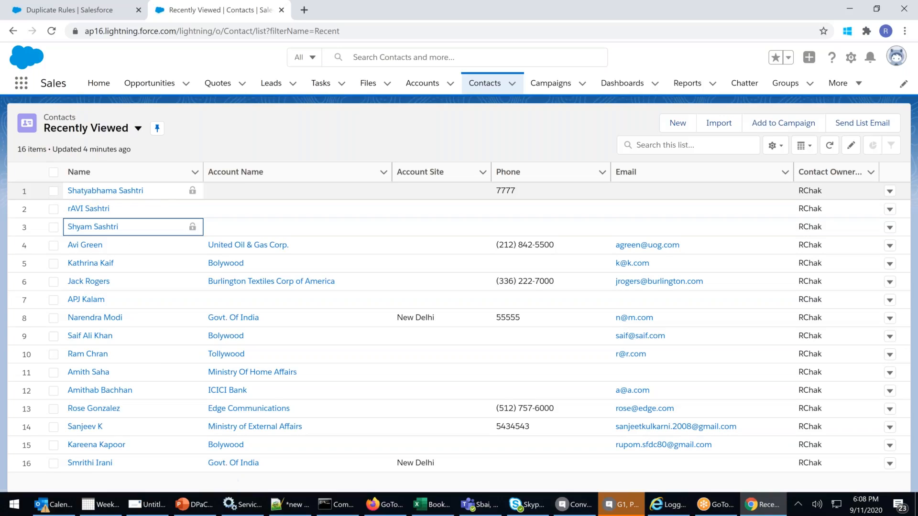
pyautogui.click(71, 190)
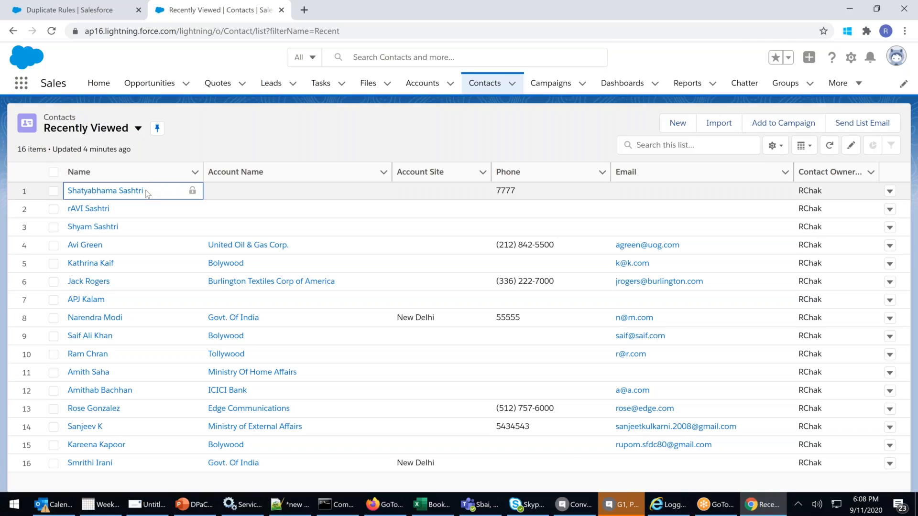
# View the blank New Lead form from the Leads list, and close it without saving
pyautogui.click(269, 84)
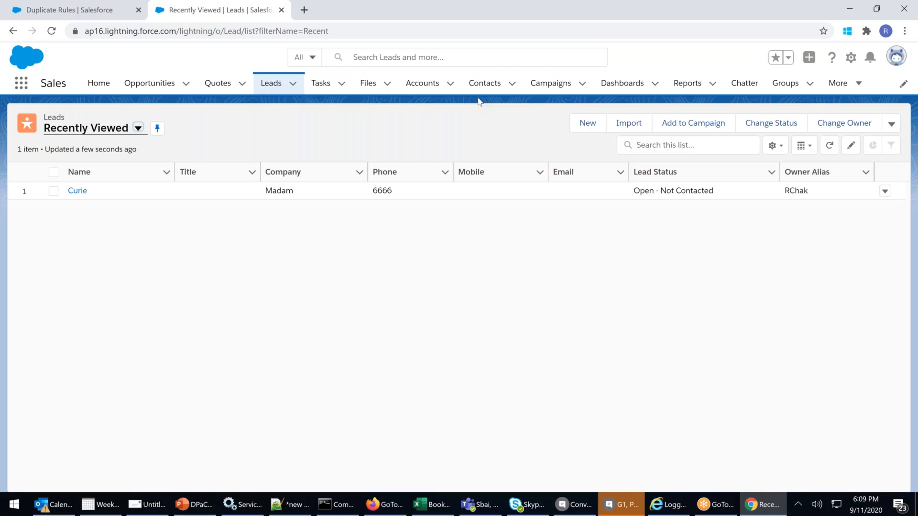
pyautogui.click(587, 123)
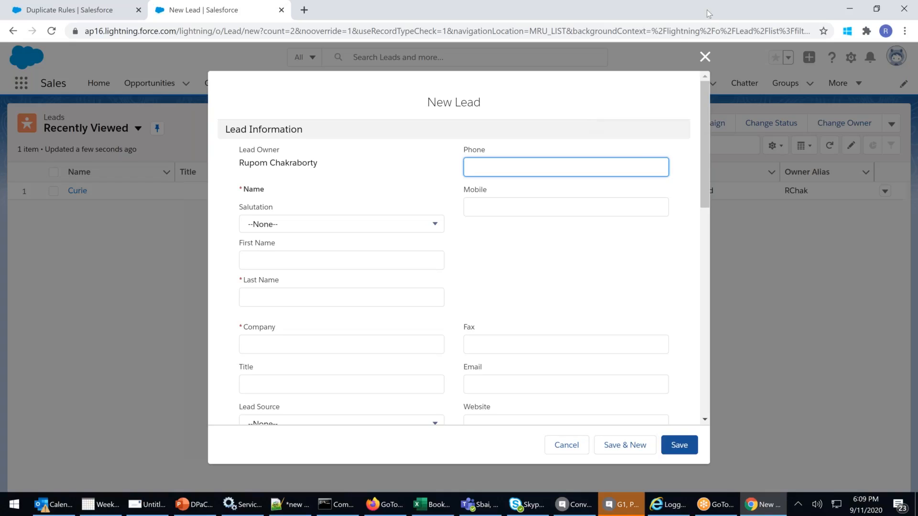
pyautogui.click(705, 57)
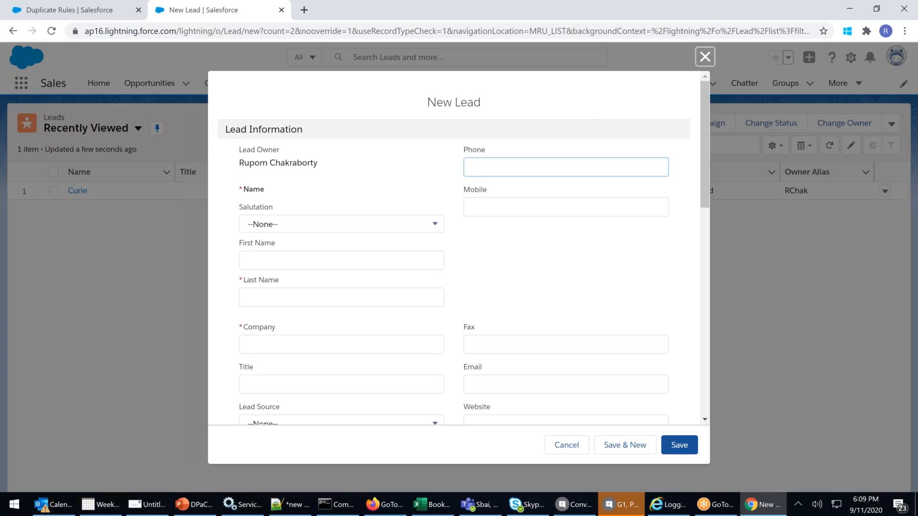
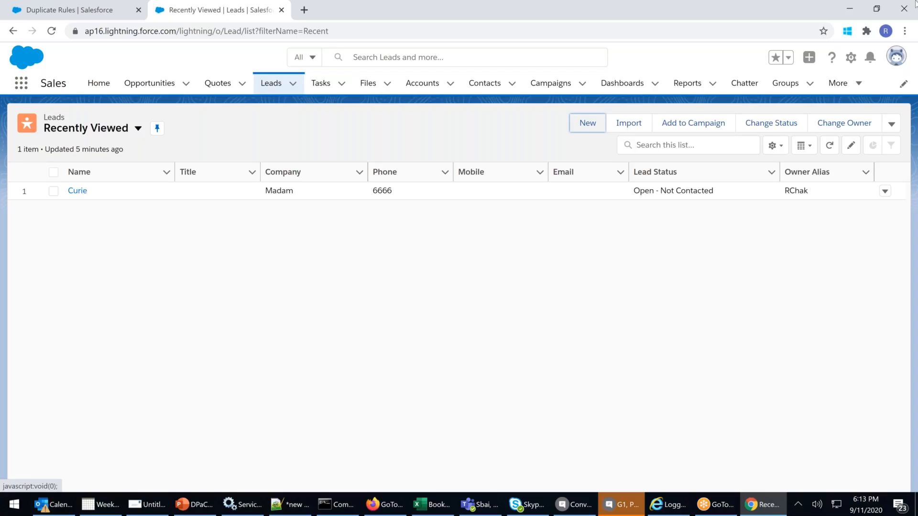
# View the third recently viewed contact's related records and a blank New Opportunity form, and close the form without saving
pyautogui.click(488, 87)
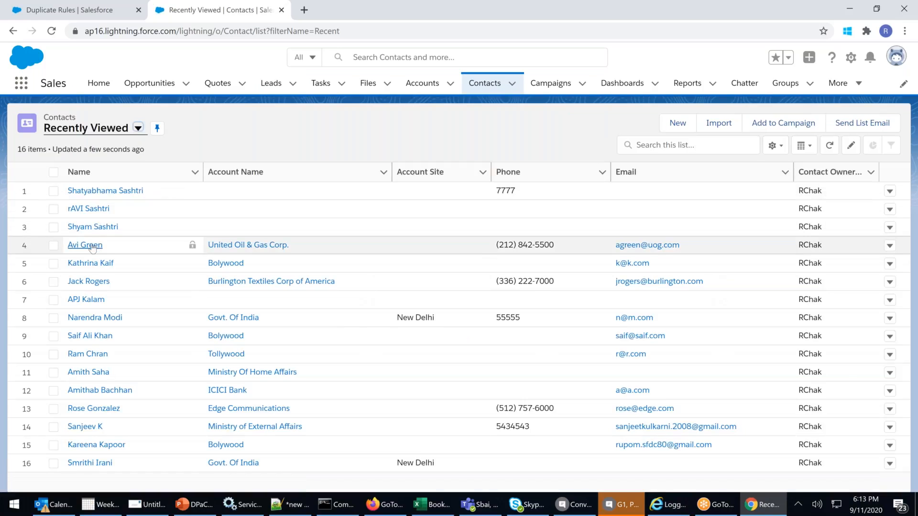
pyautogui.click(99, 229)
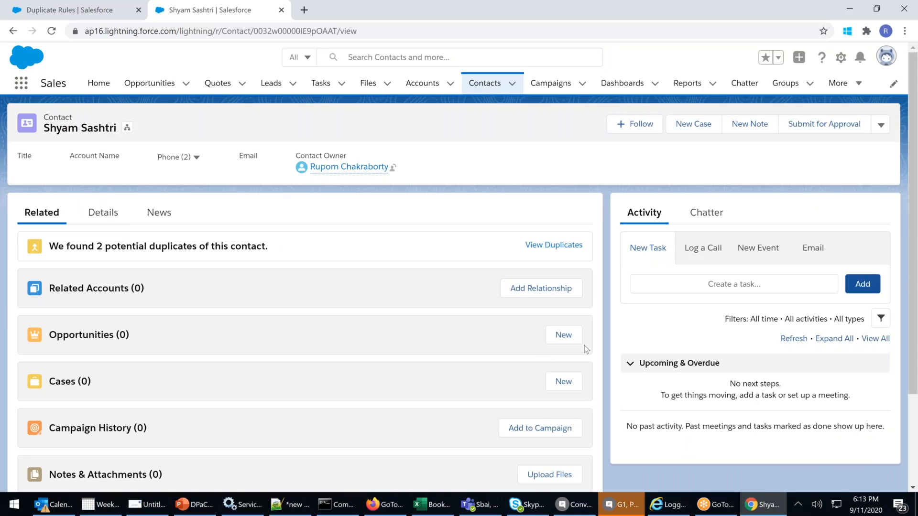
pyautogui.click(563, 335)
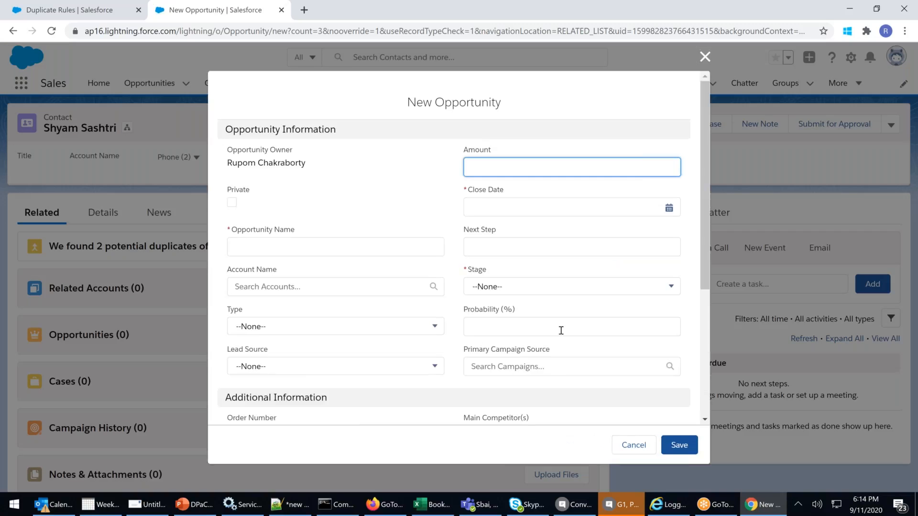
pyautogui.click(707, 58)
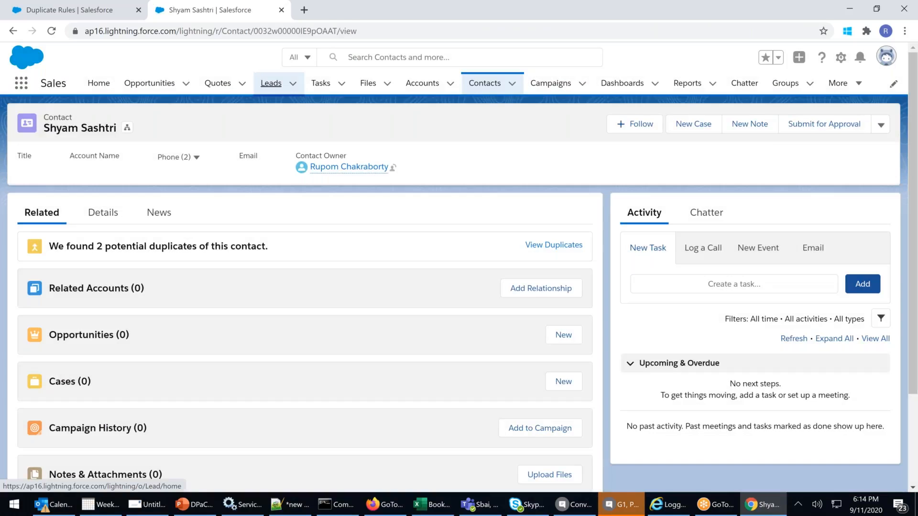
# Select all recently viewed contacts, look over the Send List Email composer for them, and close it without sending
pyautogui.click(271, 83)
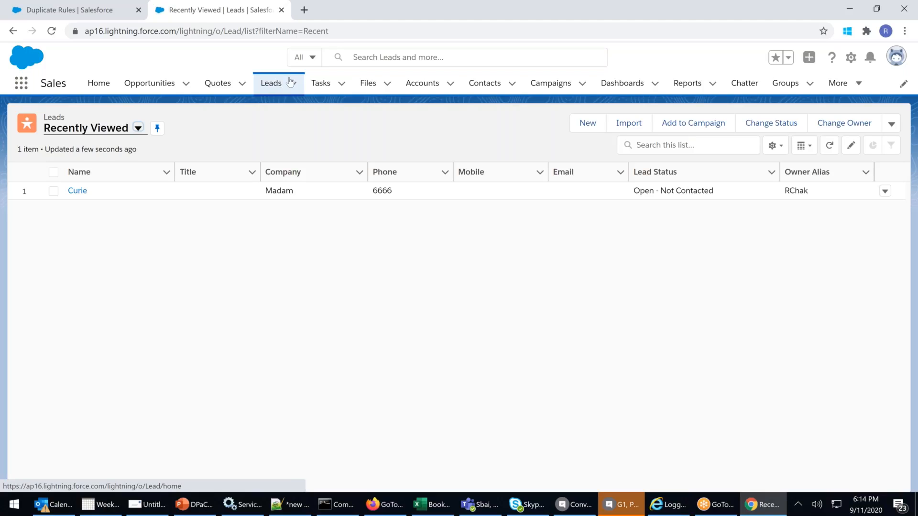
pyautogui.click(479, 86)
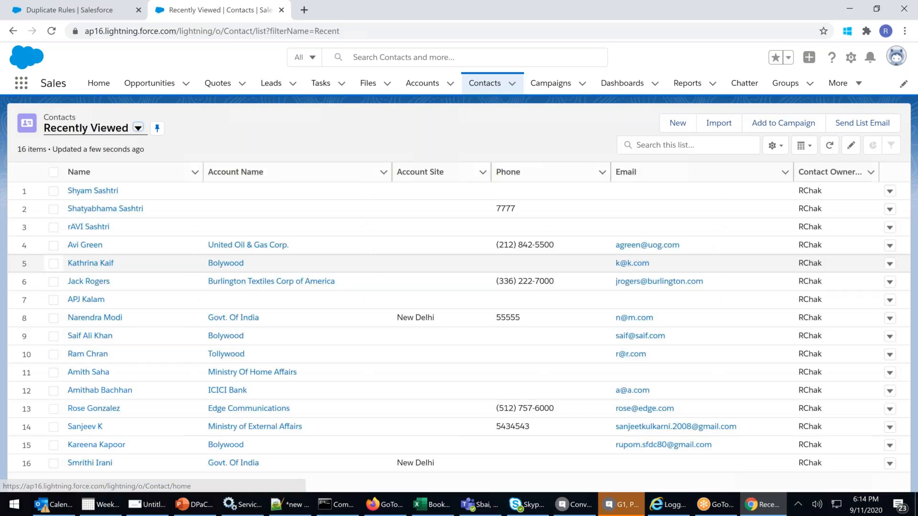
pyautogui.click(54, 174)
pyautogui.click(53, 173)
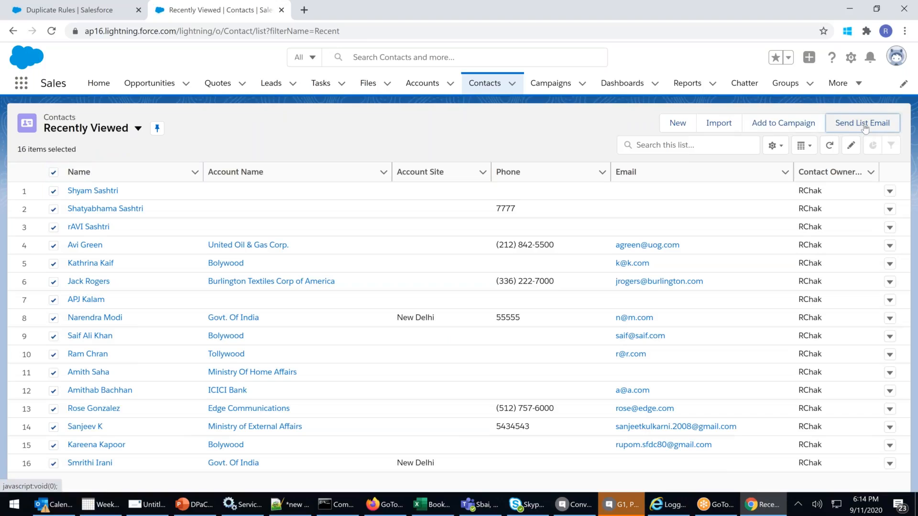
pyautogui.click(865, 125)
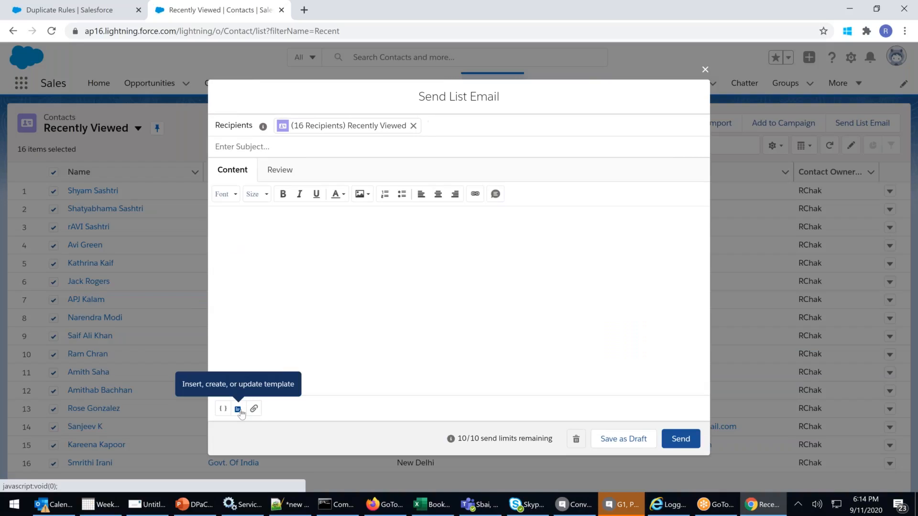
pyautogui.click(705, 70)
# Look over the recently viewed Leads and the Duplicate Rules list in Setup, and return to the Leads browser tab
pyautogui.click(271, 83)
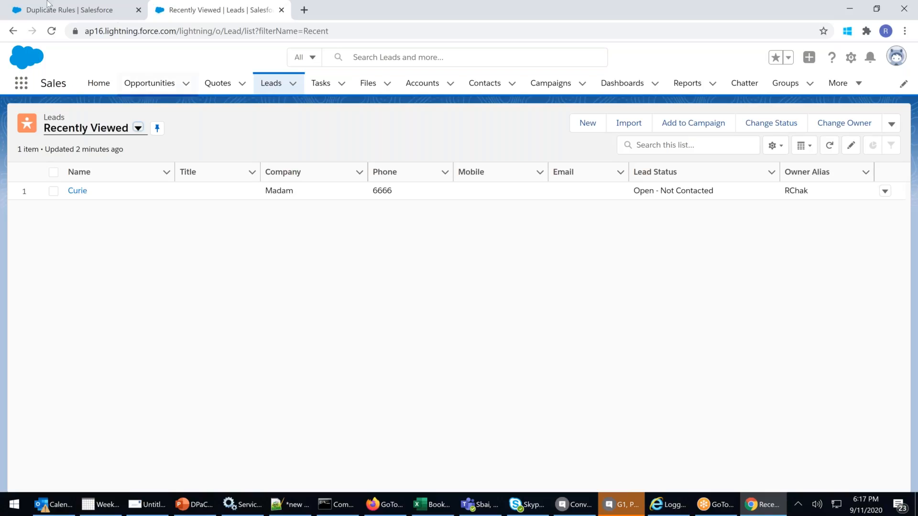
pyautogui.click(68, 7)
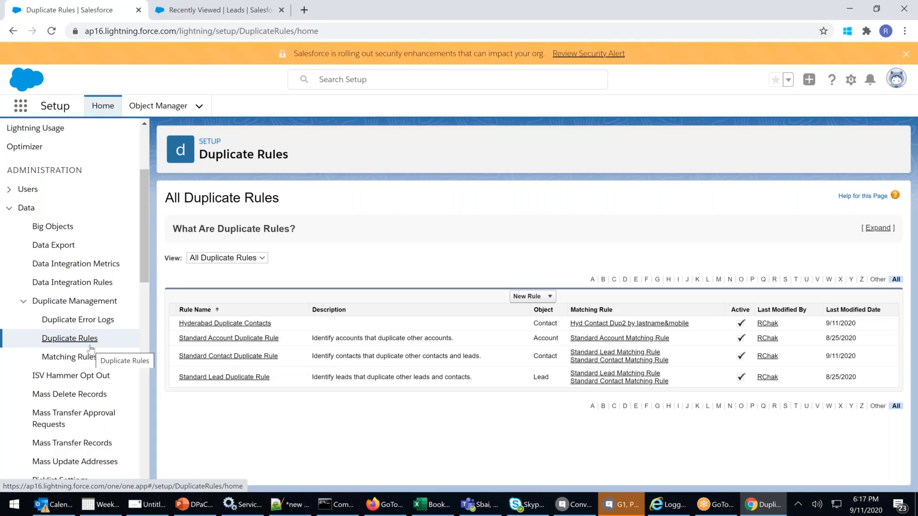
pyautogui.click(222, 10)
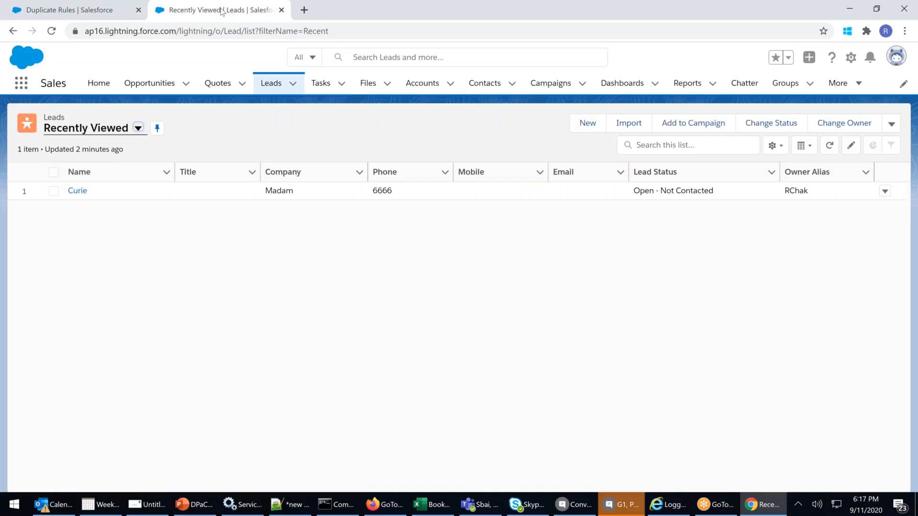
# Open the details of the third recently viewed contact, fill in its Phone field with the phone number, and save the record
pyautogui.click(485, 84)
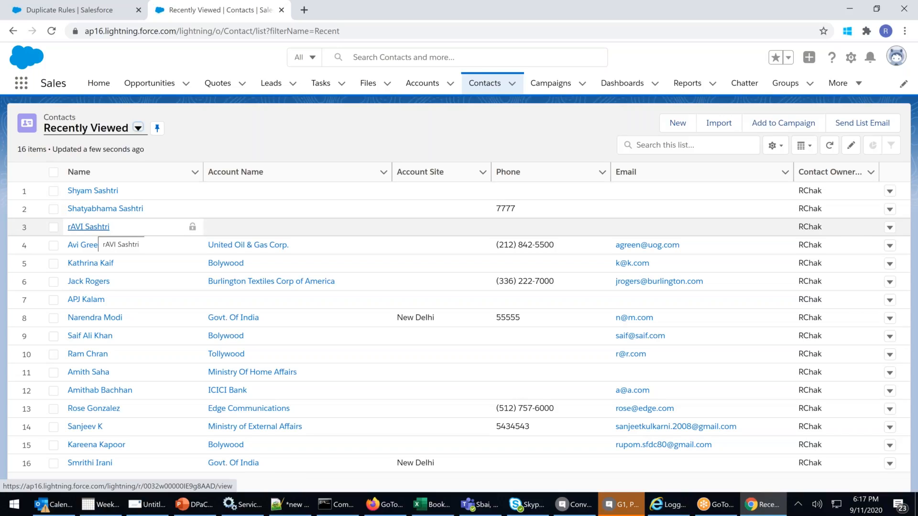
pyautogui.click(95, 227)
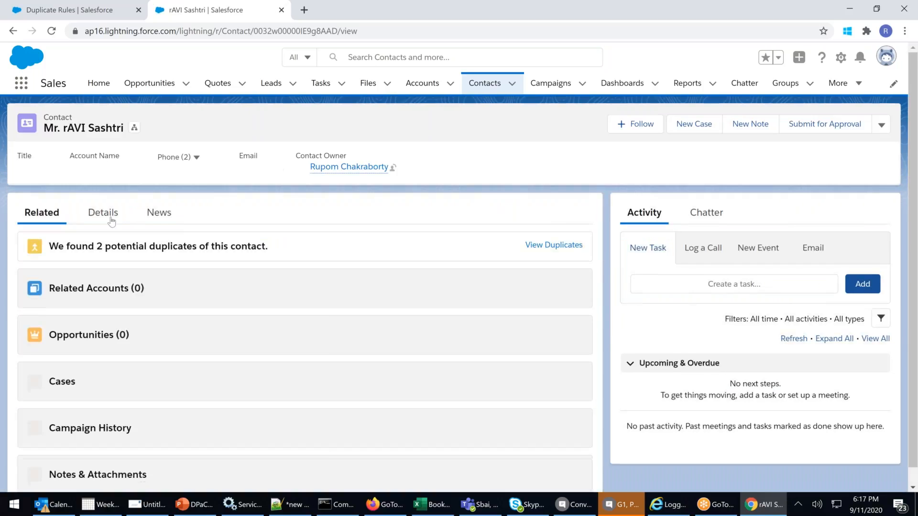
pyautogui.click(102, 213)
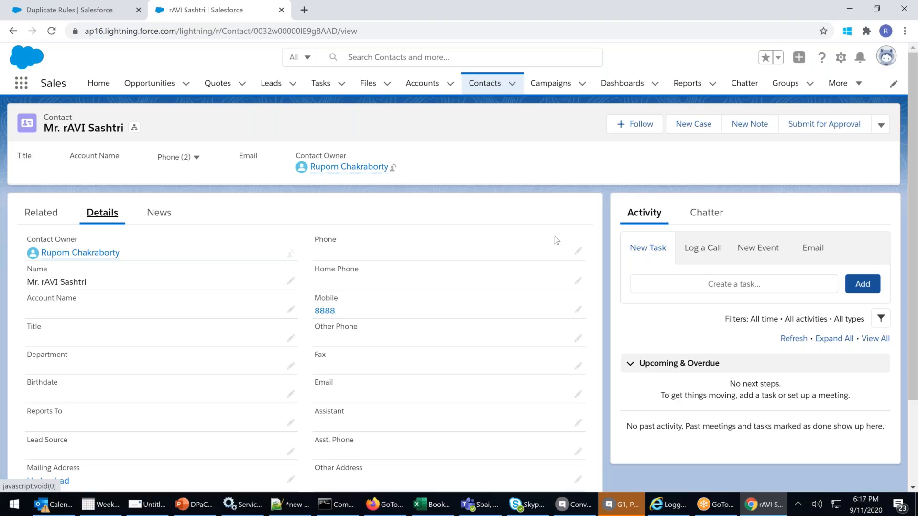
pyautogui.click(578, 251)
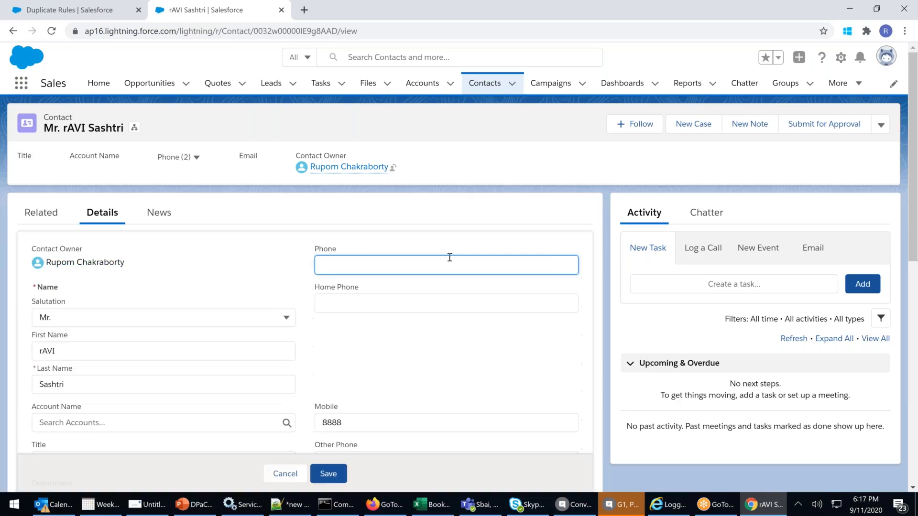
pyautogui.write('7777')
pyautogui.press('Return')
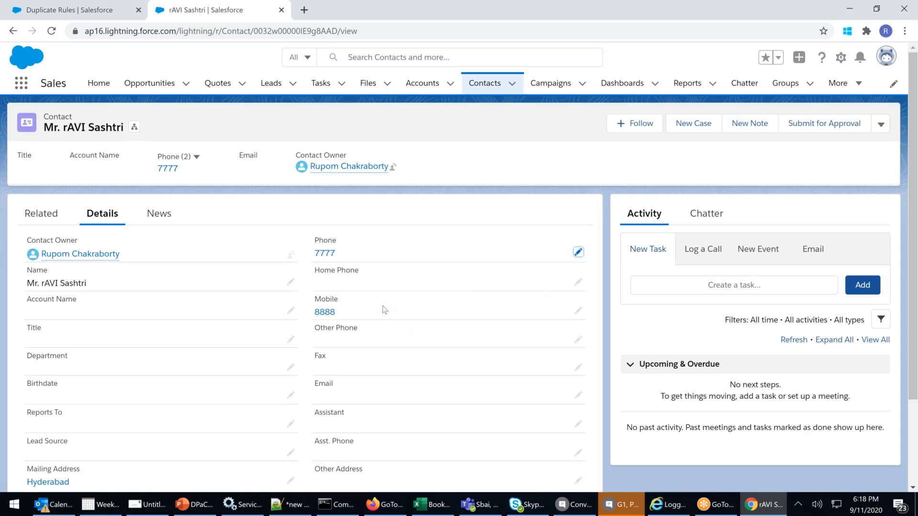
pyautogui.scroll(-2, 356, 290)
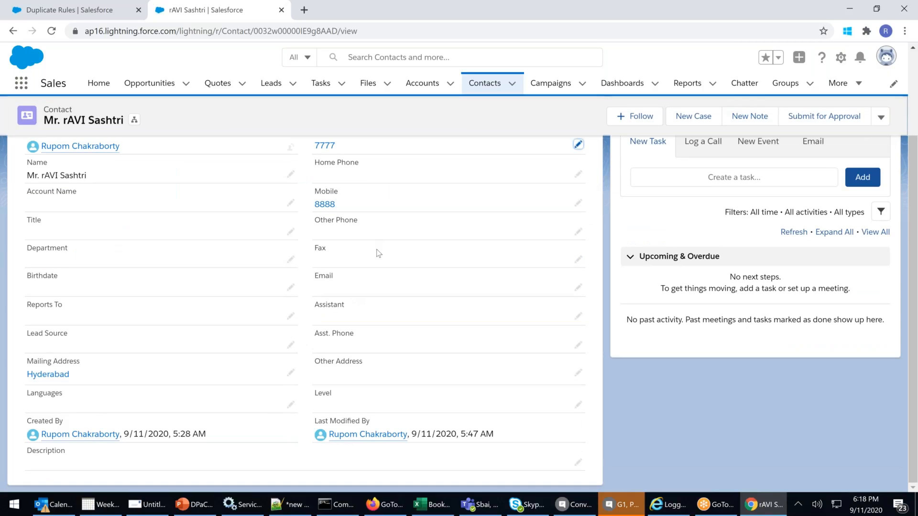
# Review the saved phone, mobile and mailing address details of the contact, dismissing the call prompt, and return to the Contacts list
pyautogui.scroll(2, 378, 253)
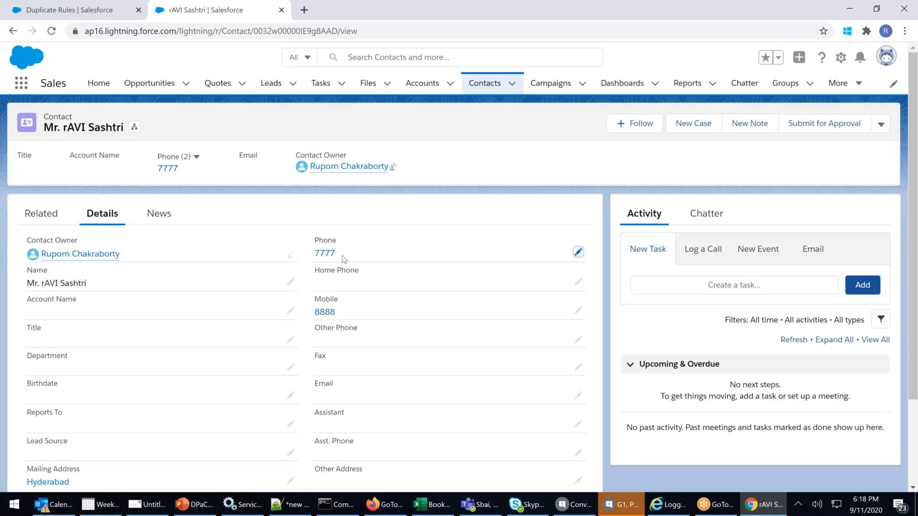
pyautogui.click(334, 310)
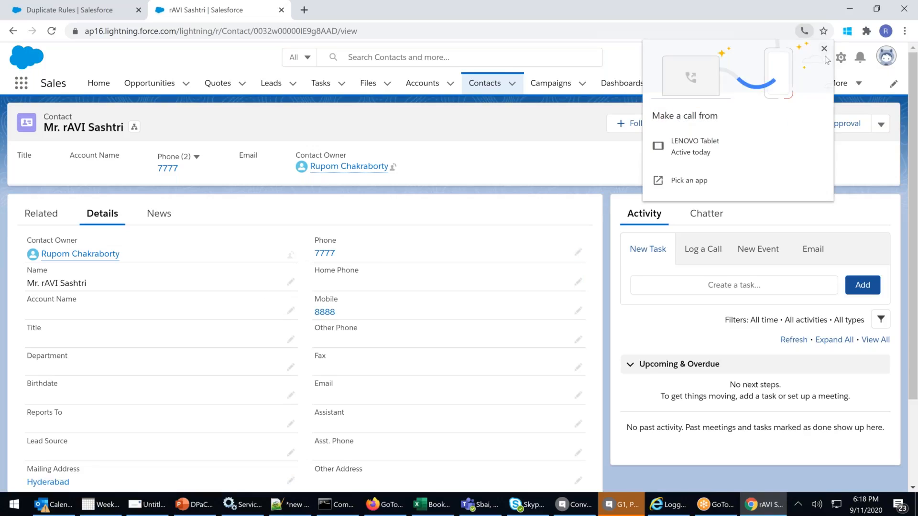
pyautogui.click(253, 335)
pyautogui.scroll(-3, 253, 334)
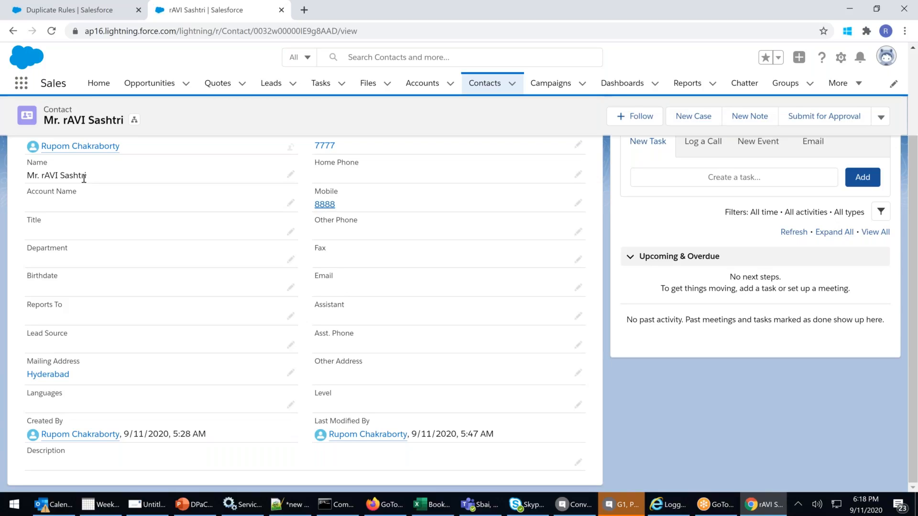
pyautogui.click(474, 84)
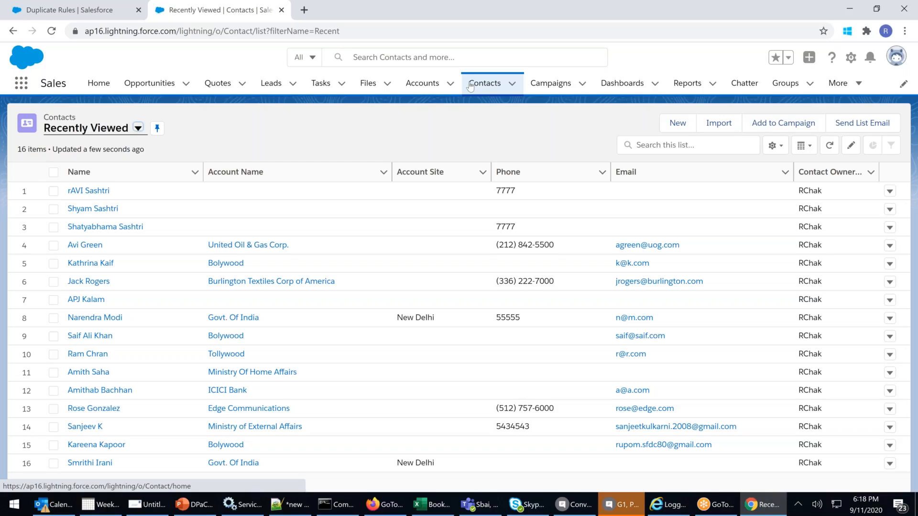
# Switch to the Setup browser tab, collapse Duplicate Management, and check the available file on the Data Export page
pyautogui.click(79, 9)
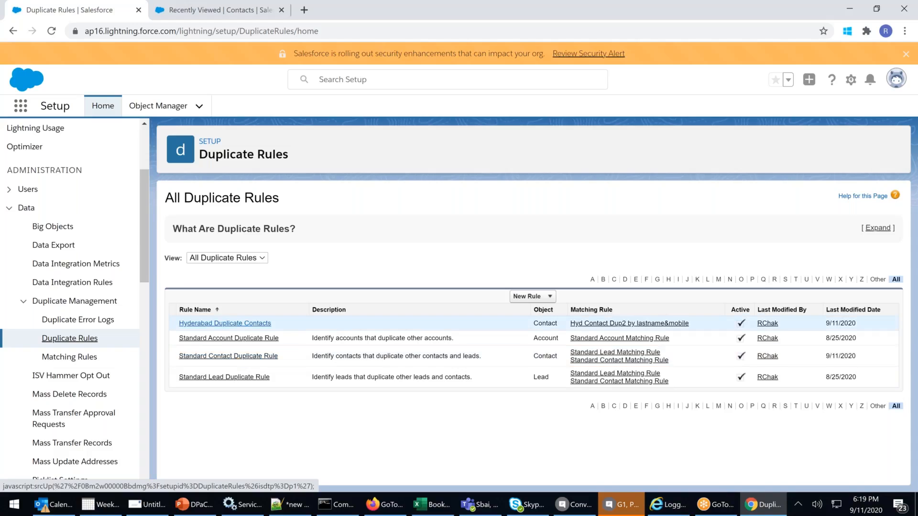
pyautogui.click(23, 301)
pyautogui.click(67, 248)
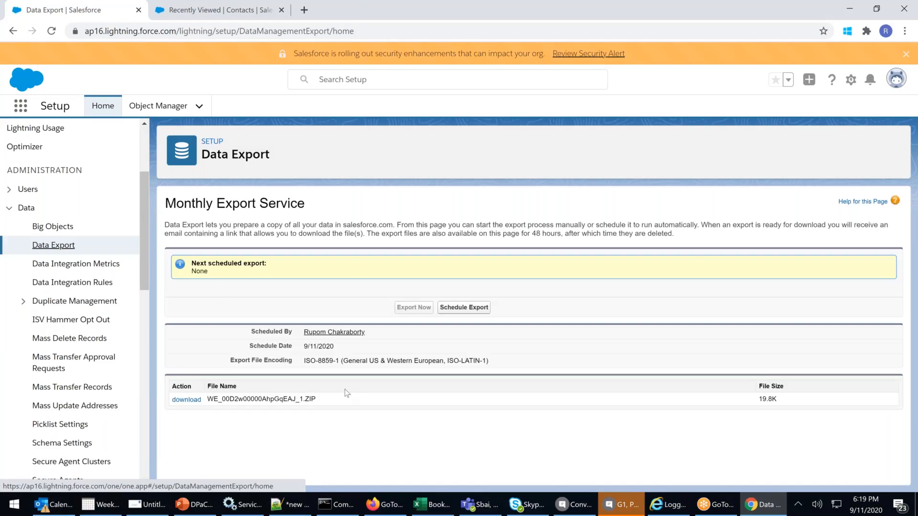
pyautogui.moveTo(219, 399); pyautogui.dragTo(312, 398)
pyautogui.click(344, 413)
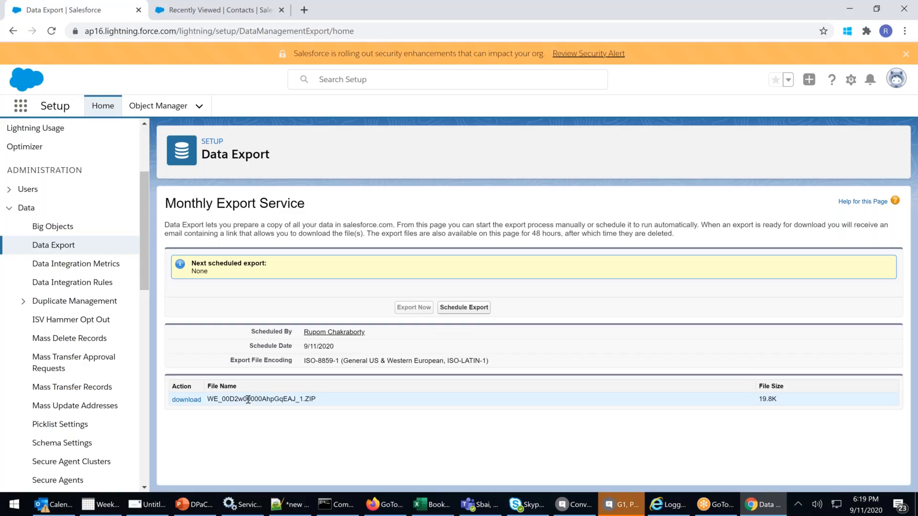
# Download the available data export ZIP file and open it in WinRAR, dismissing the licence reminder
pyautogui.click(185, 400)
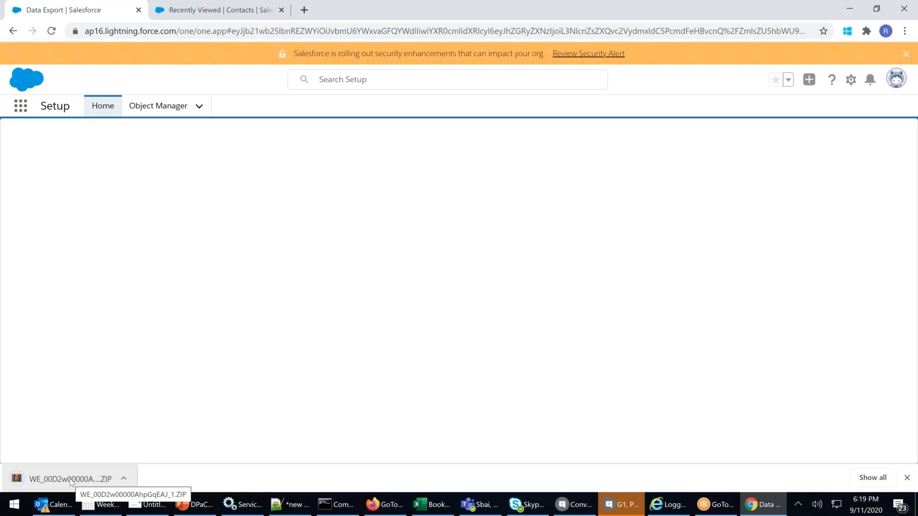
pyautogui.click(71, 480)
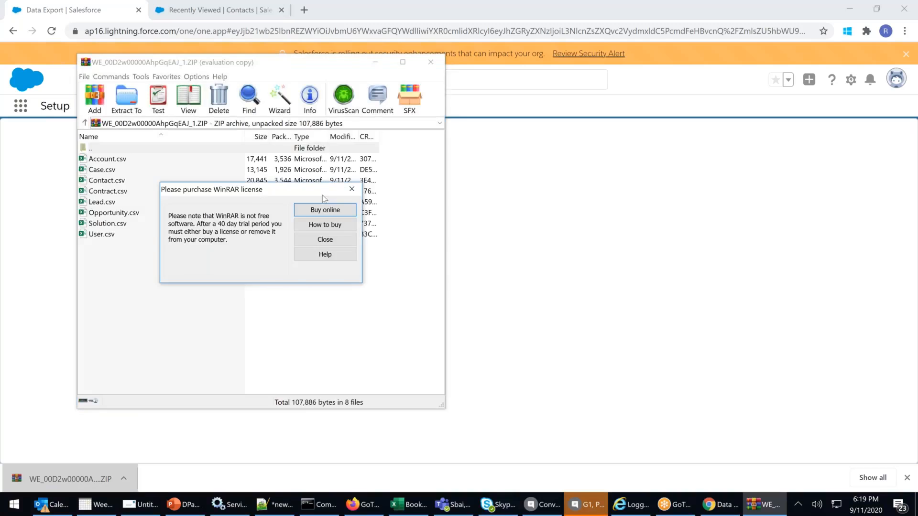
pyautogui.press('Escape')
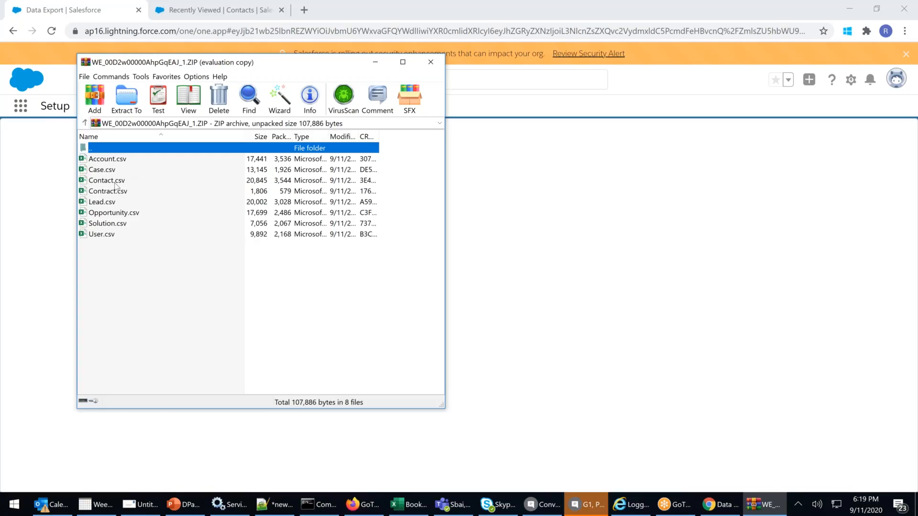
# Look over the exported CSV files in the archive and open Contact.csv in Excel
pyautogui.click(115, 184)
pyautogui.click(121, 194)
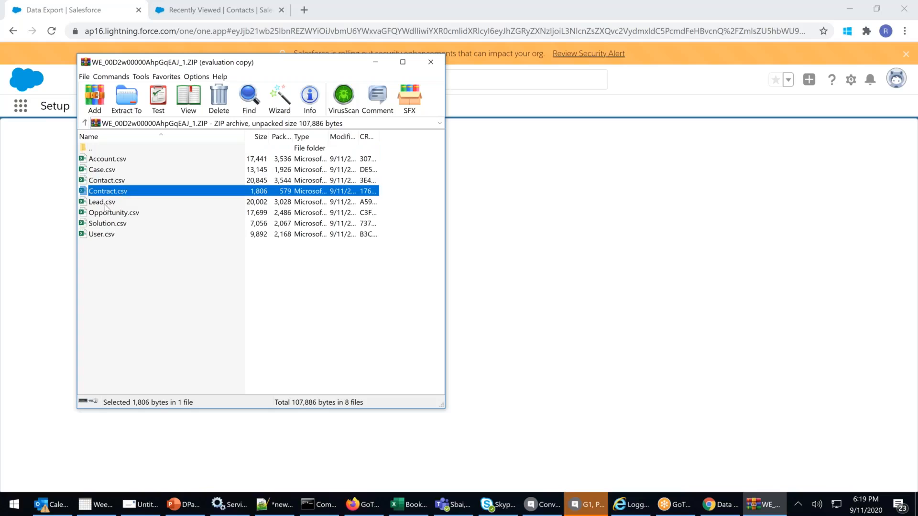
pyautogui.click(106, 223)
pyautogui.click(106, 235)
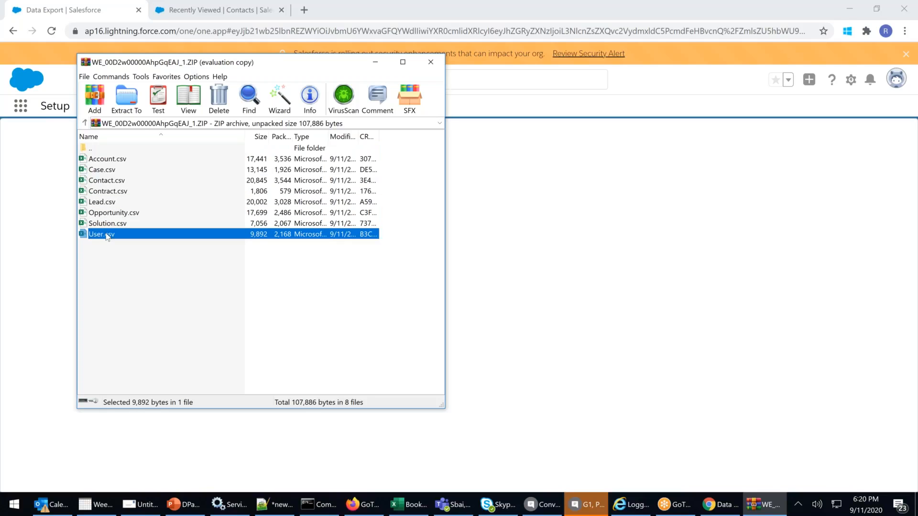
pyautogui.click(107, 181)
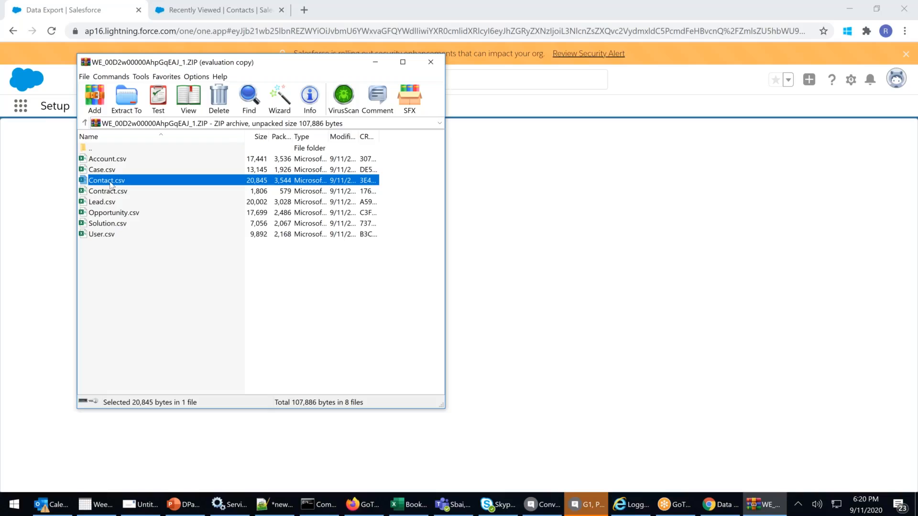
pyautogui.doubleClick(110, 186)
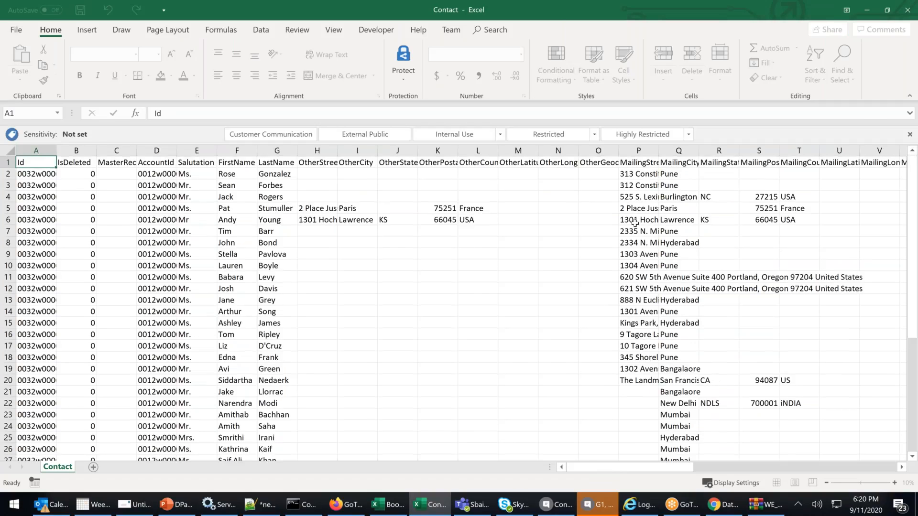
# Examine the exported contact data across its address, phone and email columns and down to its last rows
pyautogui.press('Down')
pyautogui.press('Down')
pyautogui.press('Down')
pyautogui.press('Down')
pyautogui.press('Right')
pyautogui.press('Right')
pyautogui.press('Right')
pyautogui.press('Right')
pyautogui.press('Right')
pyautogui.press('Right')
pyautogui.press('Right')
pyautogui.press('Right')
pyautogui.press('Right')
pyautogui.press('Right')
pyautogui.press('Right')
pyautogui.press('Right')
pyautogui.press('Right')
pyautogui.press('Right')
pyautogui.press('Right')
pyautogui.press('Right')
pyautogui.press('Right')
pyautogui.press('Right')
pyautogui.press('Right')
pyautogui.press('Right')
pyautogui.press('Right')
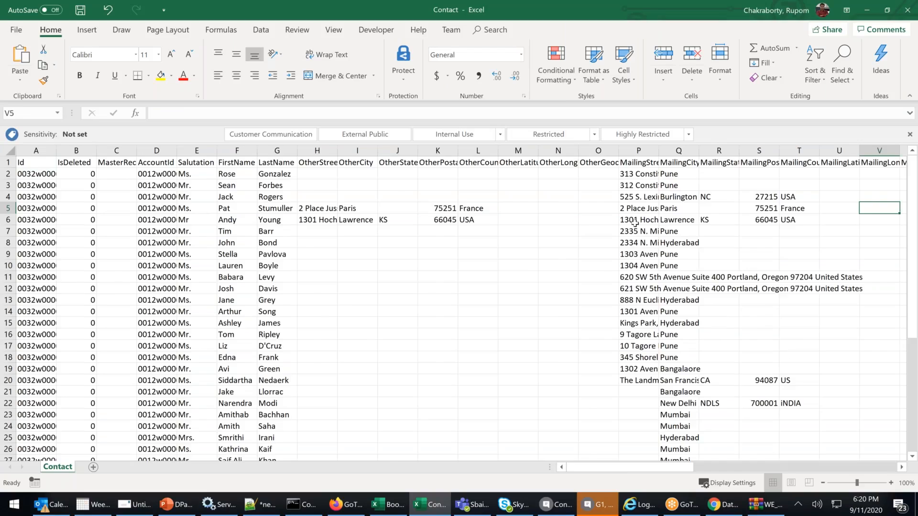
pyautogui.press('Right')
pyautogui.press('Right')
pyautogui.press('Right')
pyautogui.press('Right')
pyautogui.press('Right')
pyautogui.press('Right')
pyautogui.press('Right')
pyautogui.press('Right')
pyautogui.press('Right')
pyautogui.press('Right')
pyautogui.press('Right')
pyautogui.press('Right')
pyautogui.press('Right')
pyautogui.press('Right')
pyautogui.press('Right')
pyautogui.press('Right')
pyautogui.press('Left')
pyautogui.press('Left')
pyautogui.press('Left')
pyautogui.press('Left')
pyautogui.press('Left')
pyautogui.press('Left')
pyautogui.press('Left')
pyautogui.press('Left')
pyautogui.press('Left')
pyautogui.press('Left')
pyautogui.press('Left')
pyautogui.press('Left')
pyautogui.press('Left')
pyautogui.press('Left')
pyautogui.press('Left')
pyautogui.press('Left')
pyautogui.press('Left')
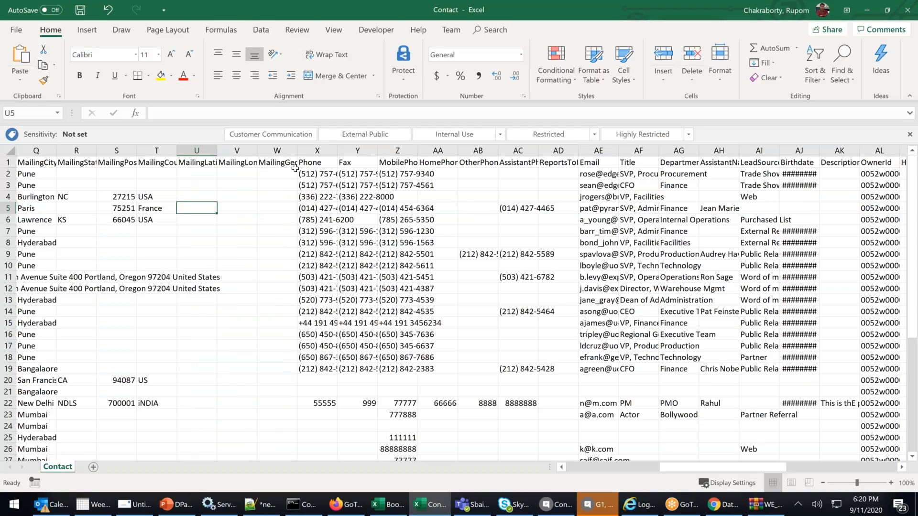
pyautogui.press('Left')
pyautogui.press('Left')
pyautogui.press('Left')
pyautogui.press('Left')
pyautogui.press('Left')
pyautogui.press('Left')
pyautogui.press('Left')
pyautogui.press('Left')
pyautogui.press('Left')
pyautogui.press('Left')
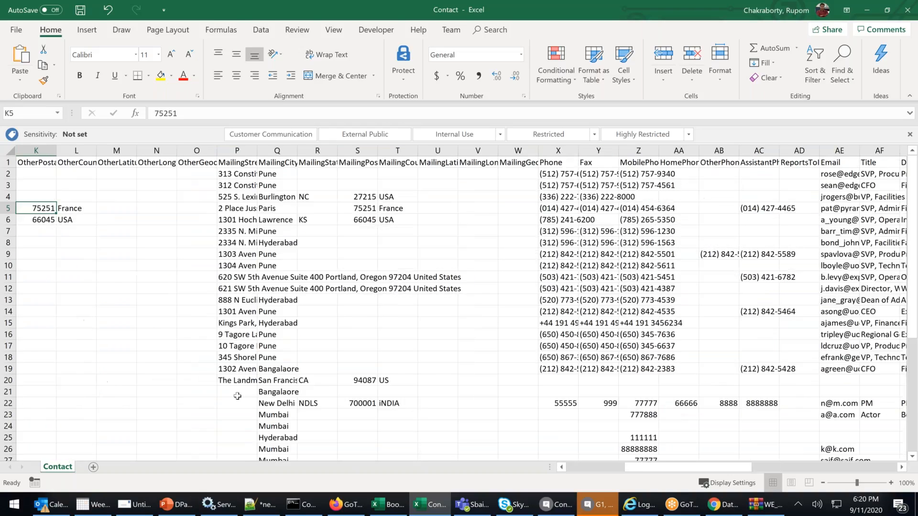
pyautogui.scroll(-8, 238, 396)
pyautogui.moveTo(238, 266); pyautogui.dragTo(244, 348)
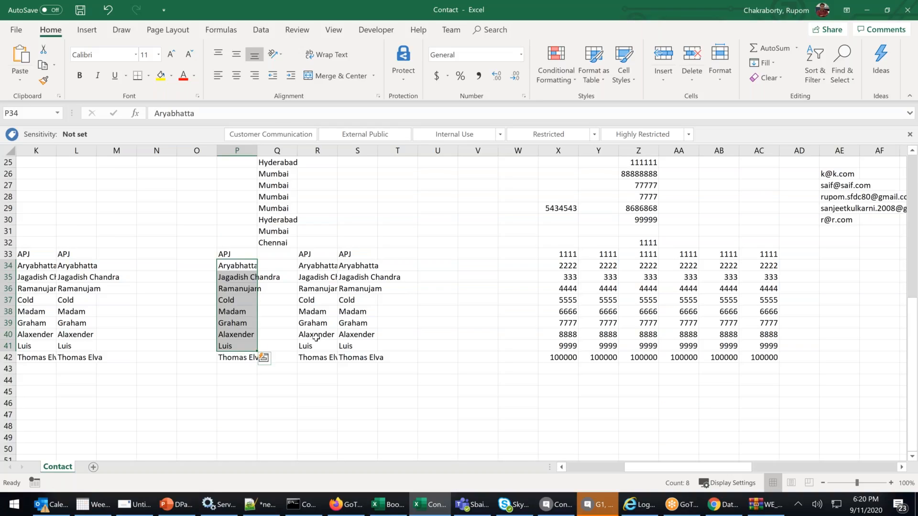
pyautogui.scroll(8, 316, 337)
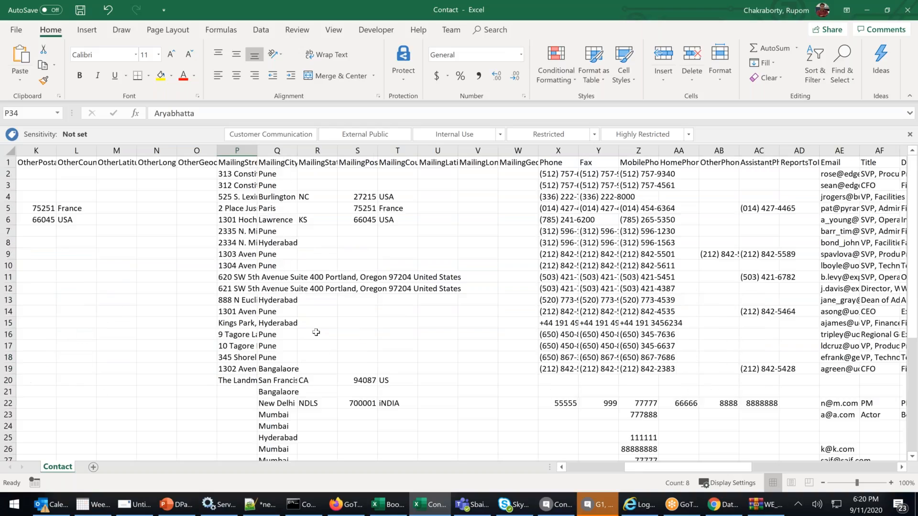
# Close the Contact workbook, minimize the Book1 workbook, and close the export archive window
pyautogui.click(905, 10)
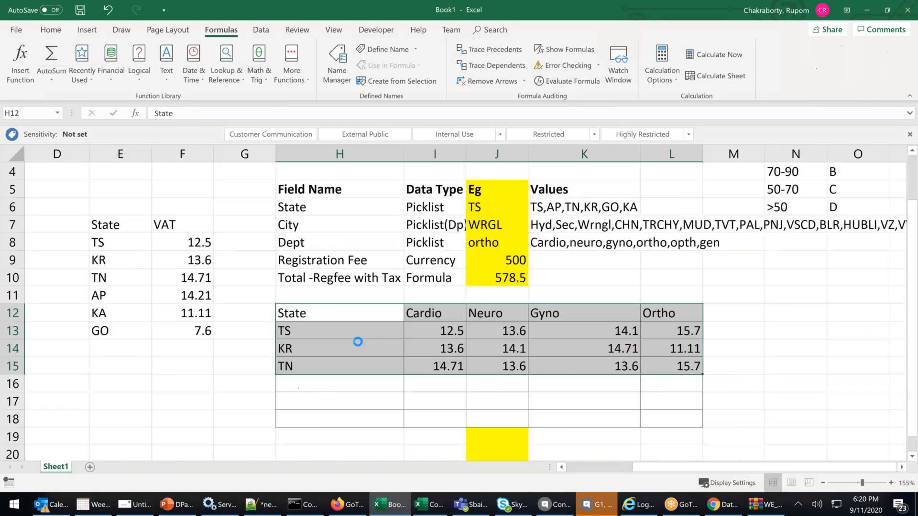
pyautogui.click(867, 10)
pyautogui.click(431, 62)
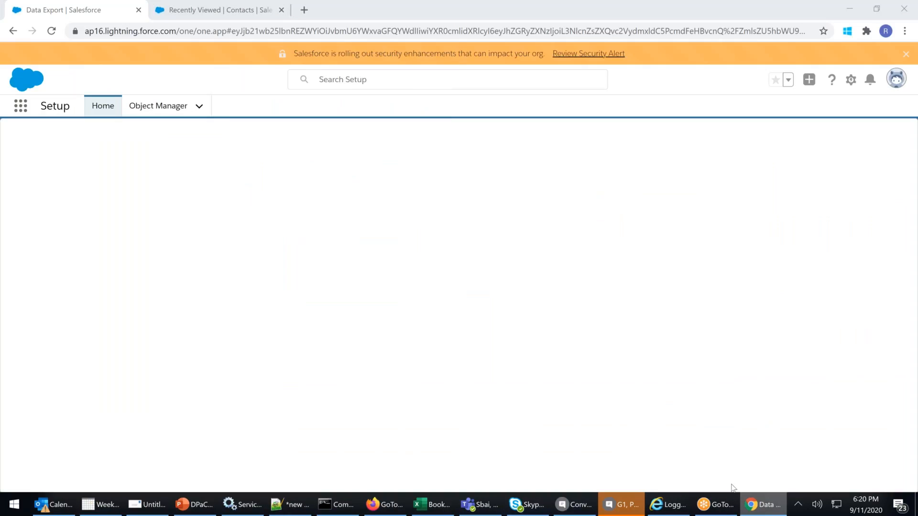
# Return to Chrome, reopen the Data Export page in Salesforce Setup, and look over the other options under Data
pyautogui.click(717, 504)
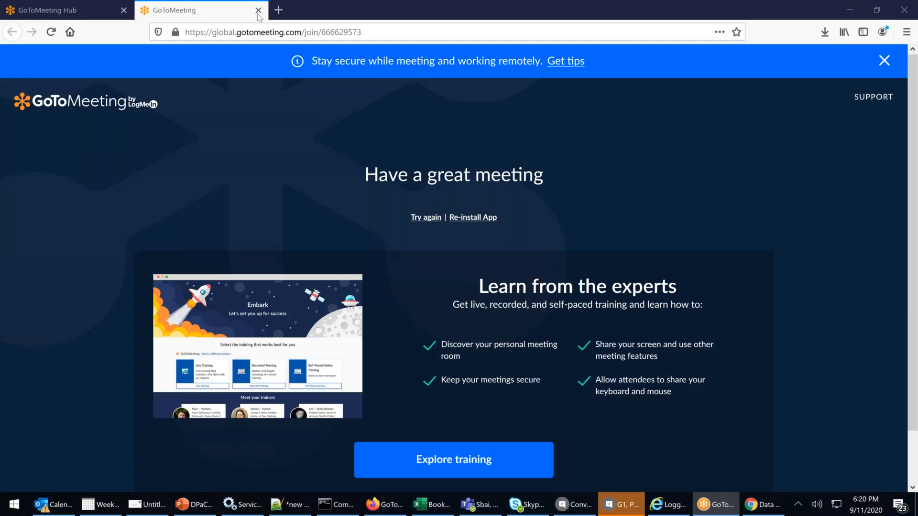
pyautogui.click(763, 504)
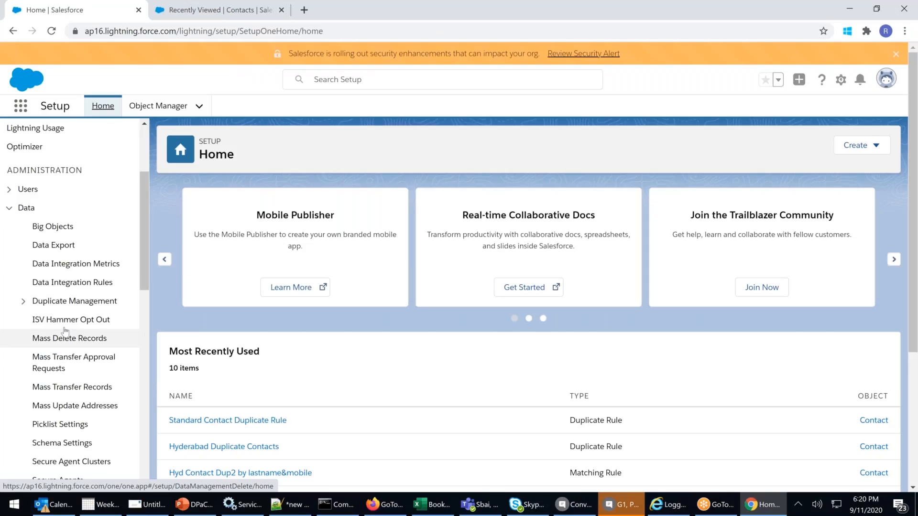
pyautogui.click(67, 247)
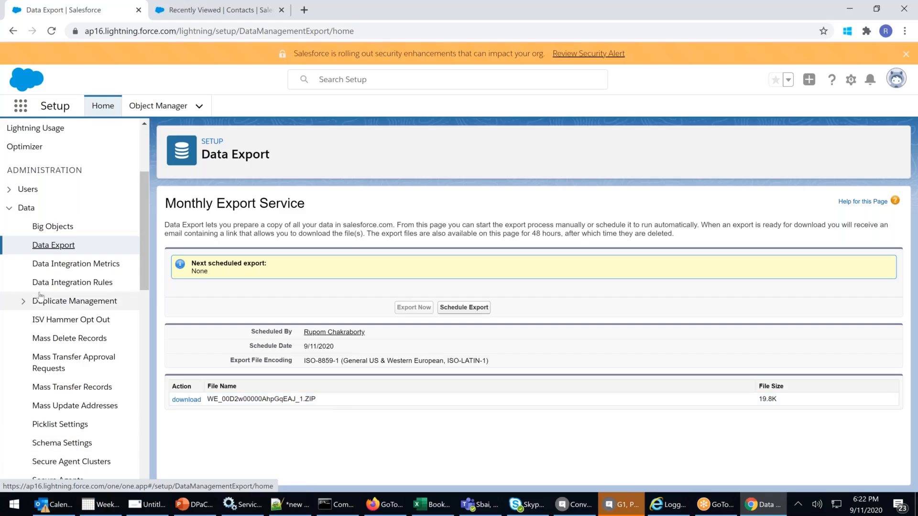
pyautogui.scroll(-3, 40, 295)
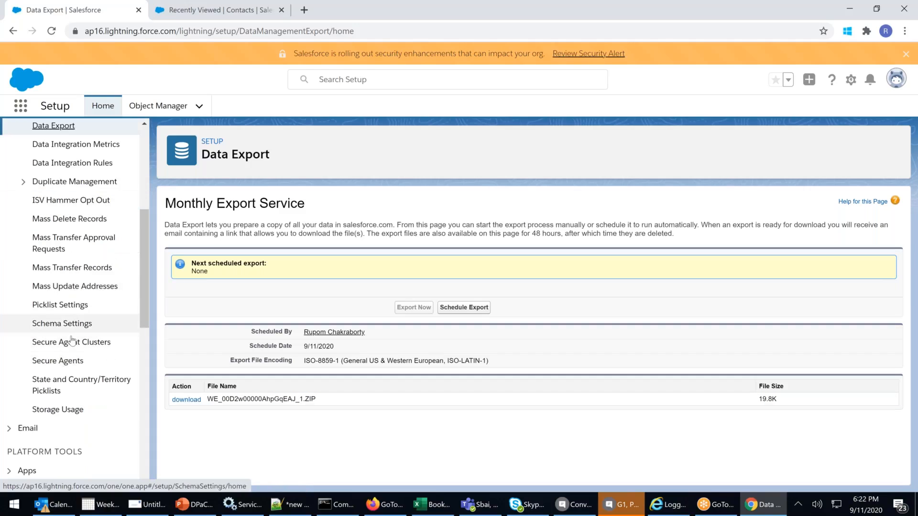
pyautogui.scroll(3, 72, 339)
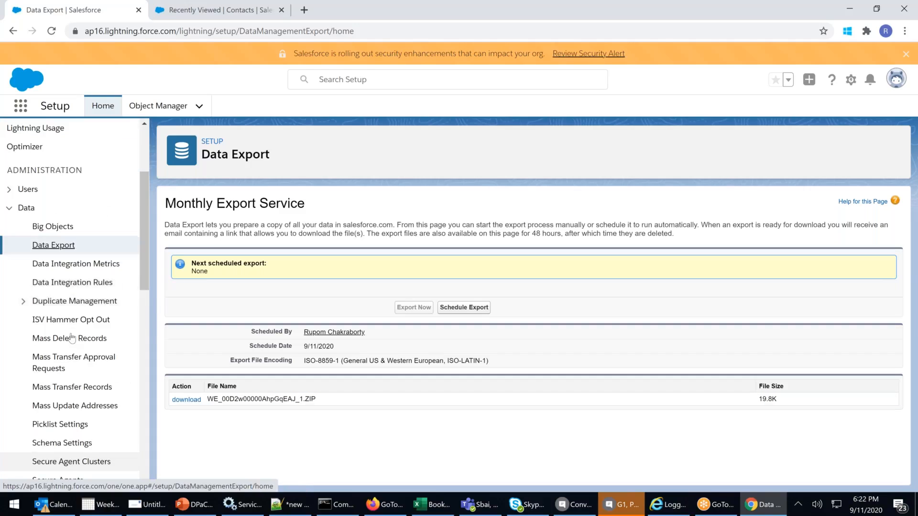
# Collapse the Data section in the Setup navigation tree
pyautogui.click(9, 209)
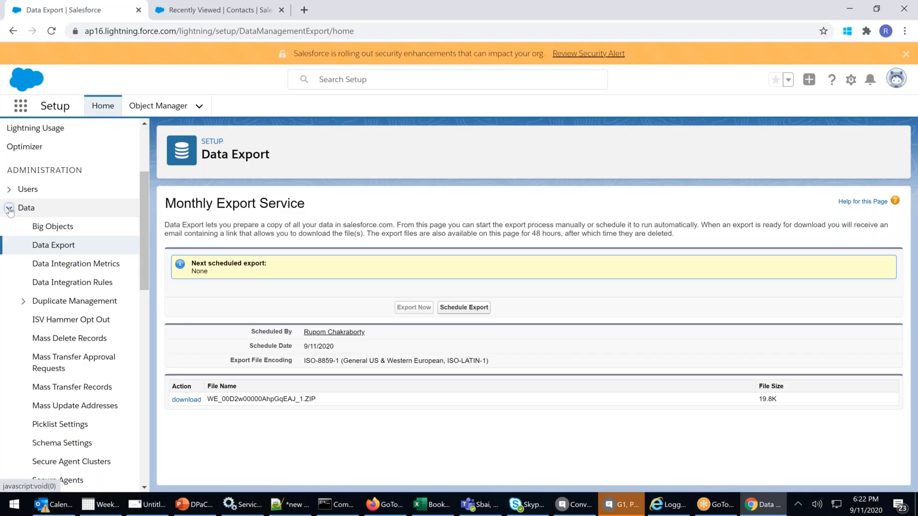
pyautogui.click(9, 208)
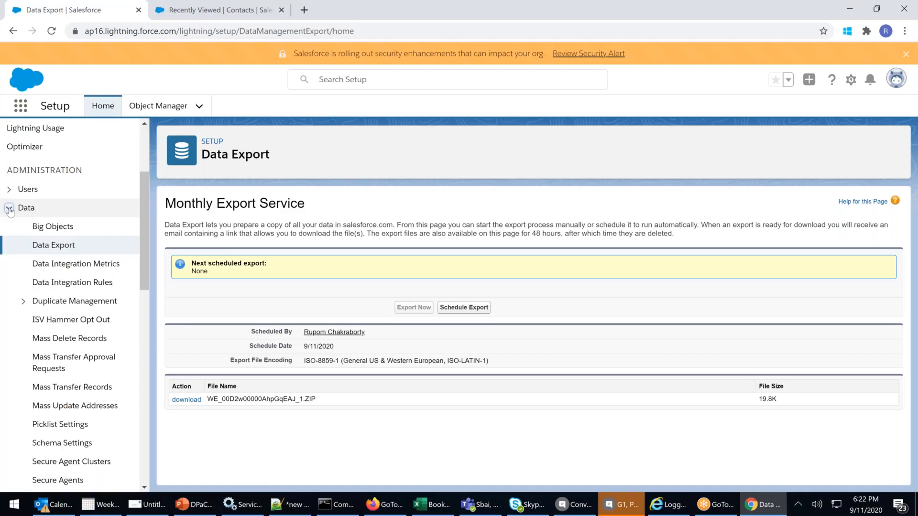
pyautogui.click(9, 209)
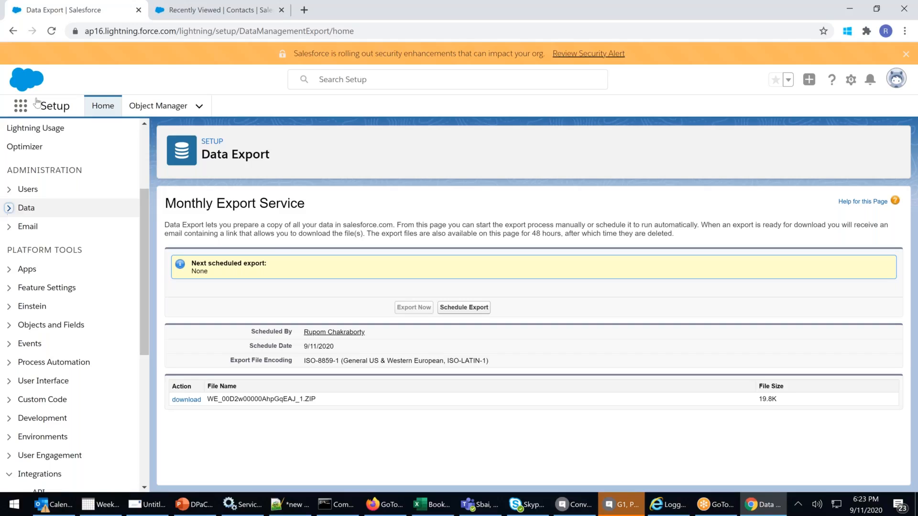
pyautogui.click(9, 208)
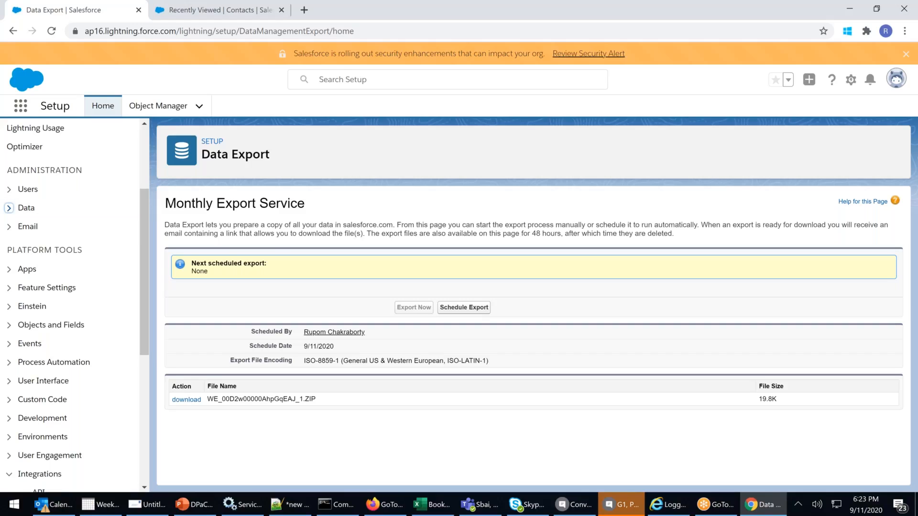